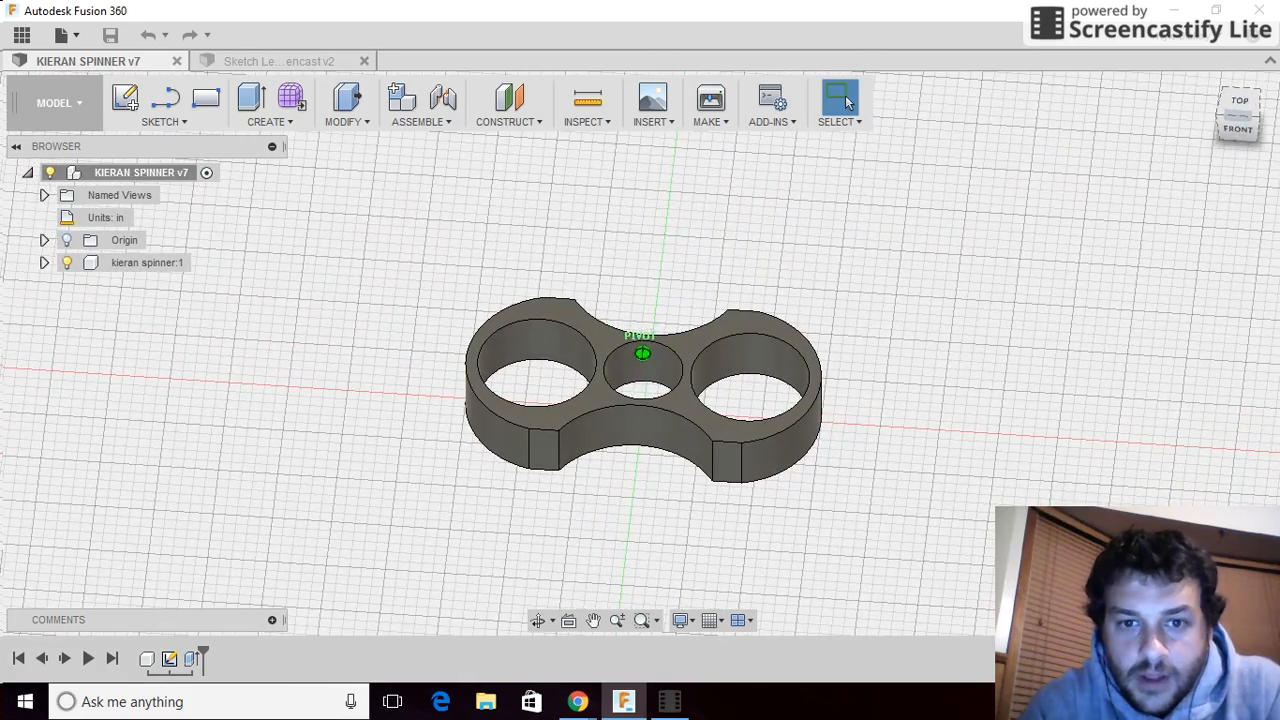
# - Examine the spinner model from the top, from the front and at an angle between the two
pyautogui.click(1247, 128)
pyautogui.moveTo(1247, 128); pyautogui.dragTo(1240, 163)
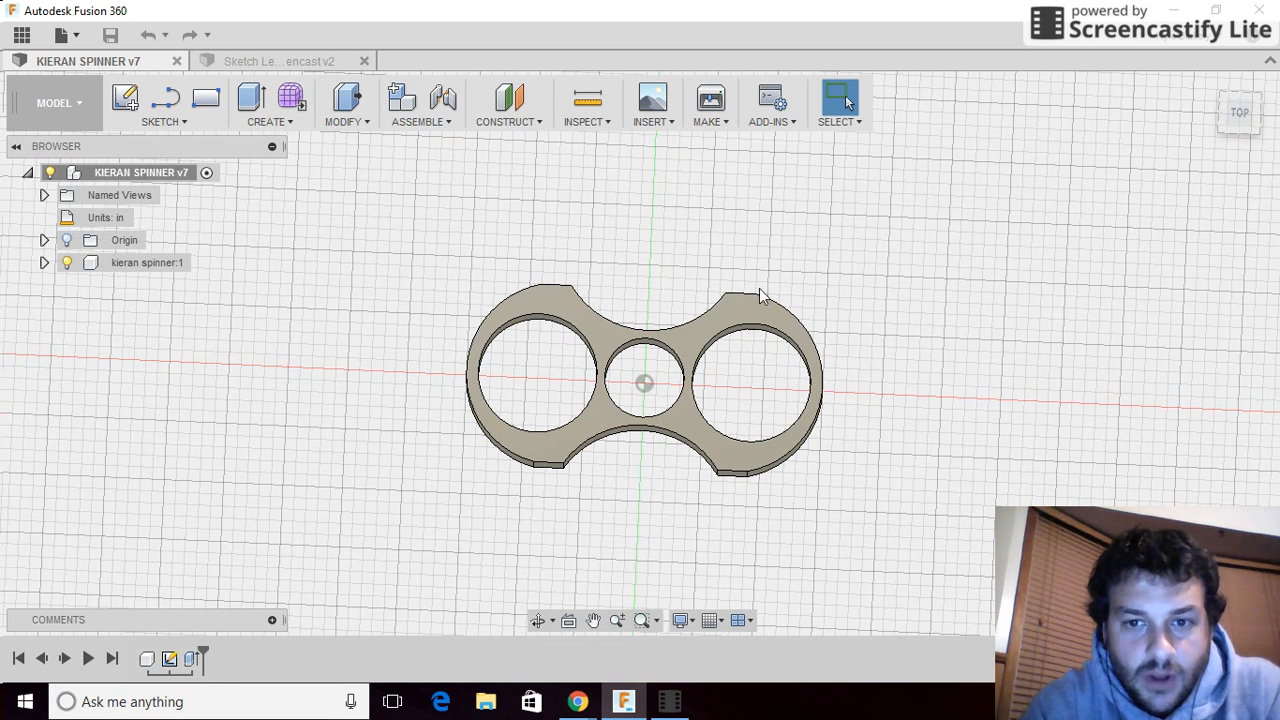
pyautogui.click(1240, 115)
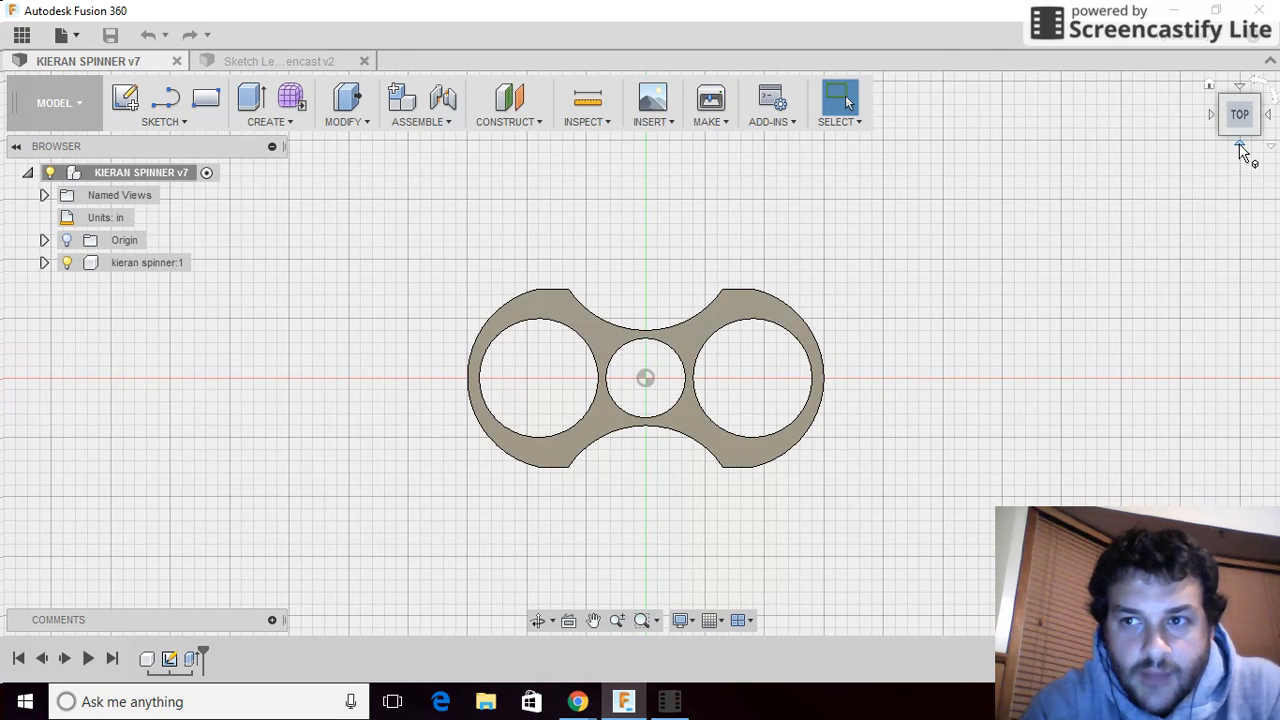
pyautogui.click(1240, 146)
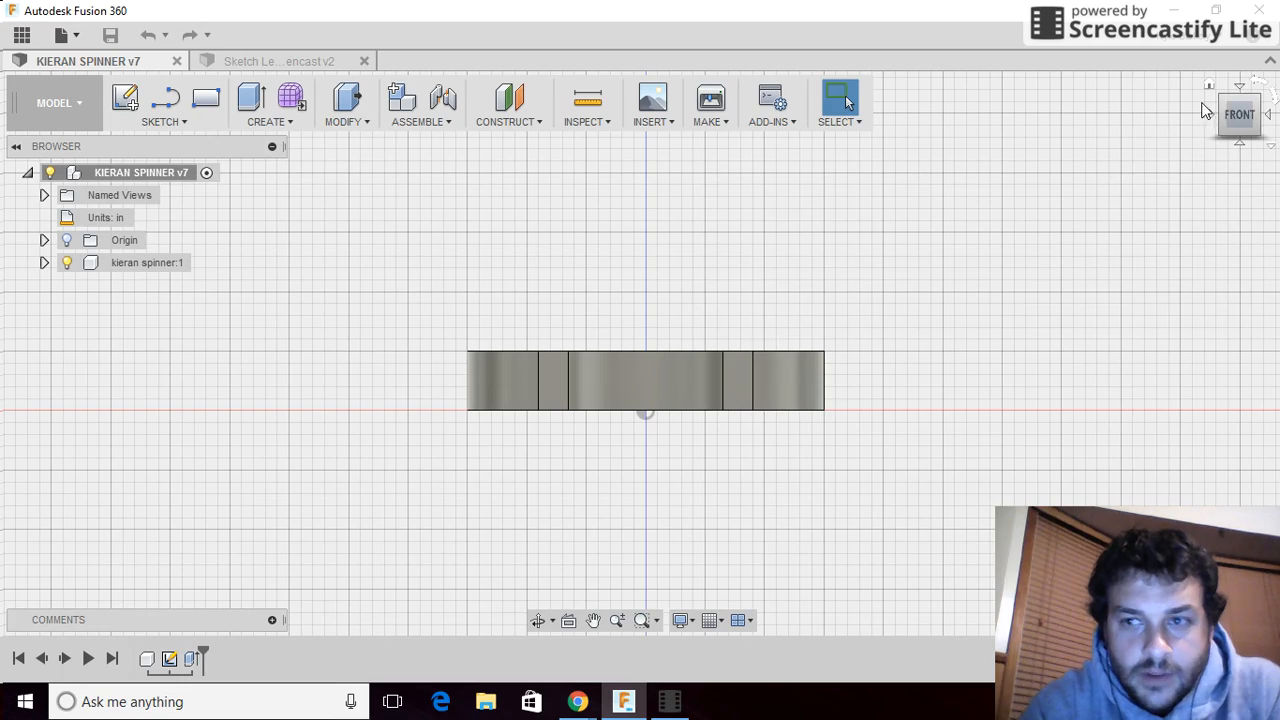
pyautogui.click(1238, 108)
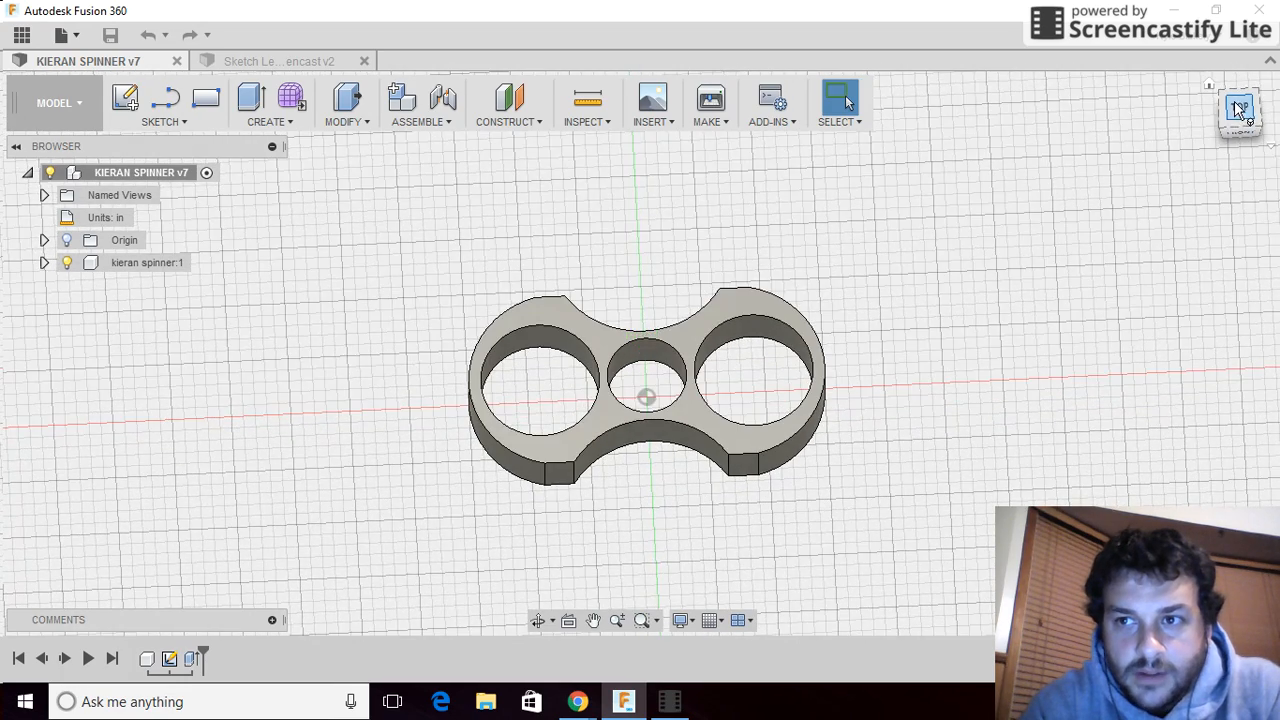
pyautogui.click(1238, 108)
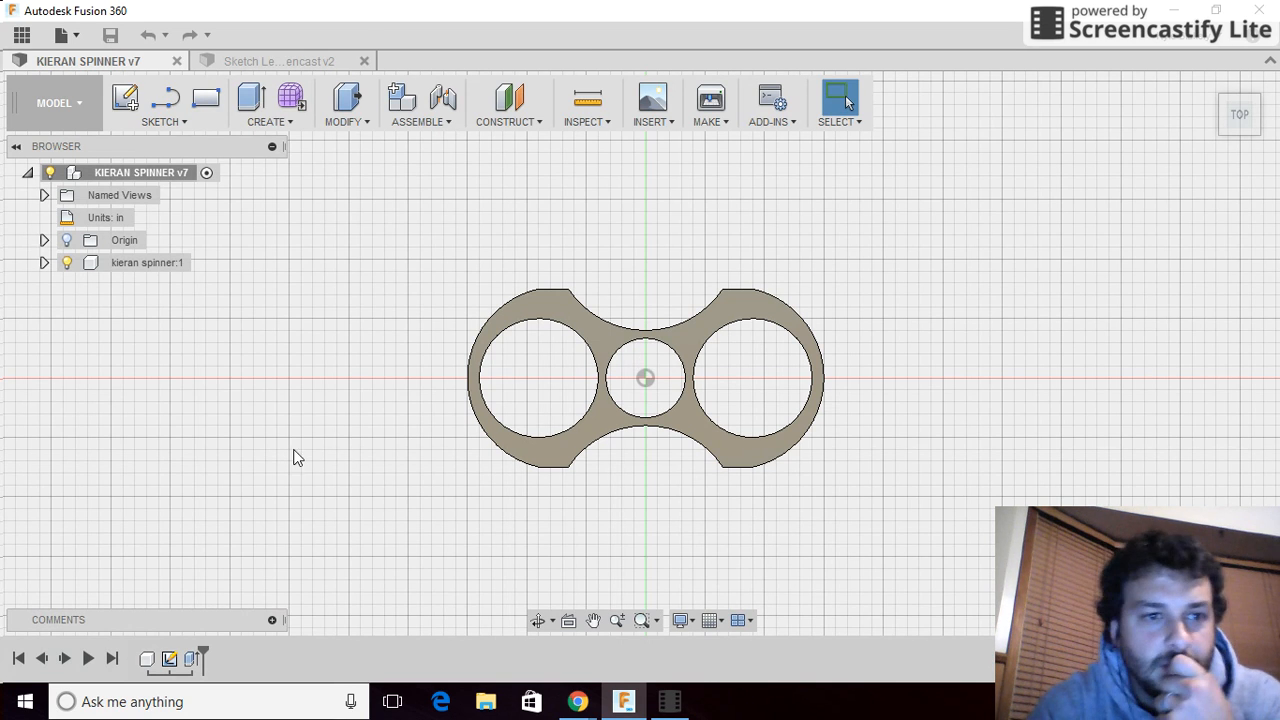
pyautogui.click(1252, 128)
pyautogui.moveTo(642, 353)
pyautogui.keyDown('shift'); pyautogui.mouseDown(button='middle')
pyautogui.moveTo(642, 515)
pyautogui.moveTo(620, 470)
pyautogui.moveTo(641, 470)
pyautogui.moveTo(643, 400)
pyautogui.mouseUp(button='middle'); pyautogui.keyUp('shift')
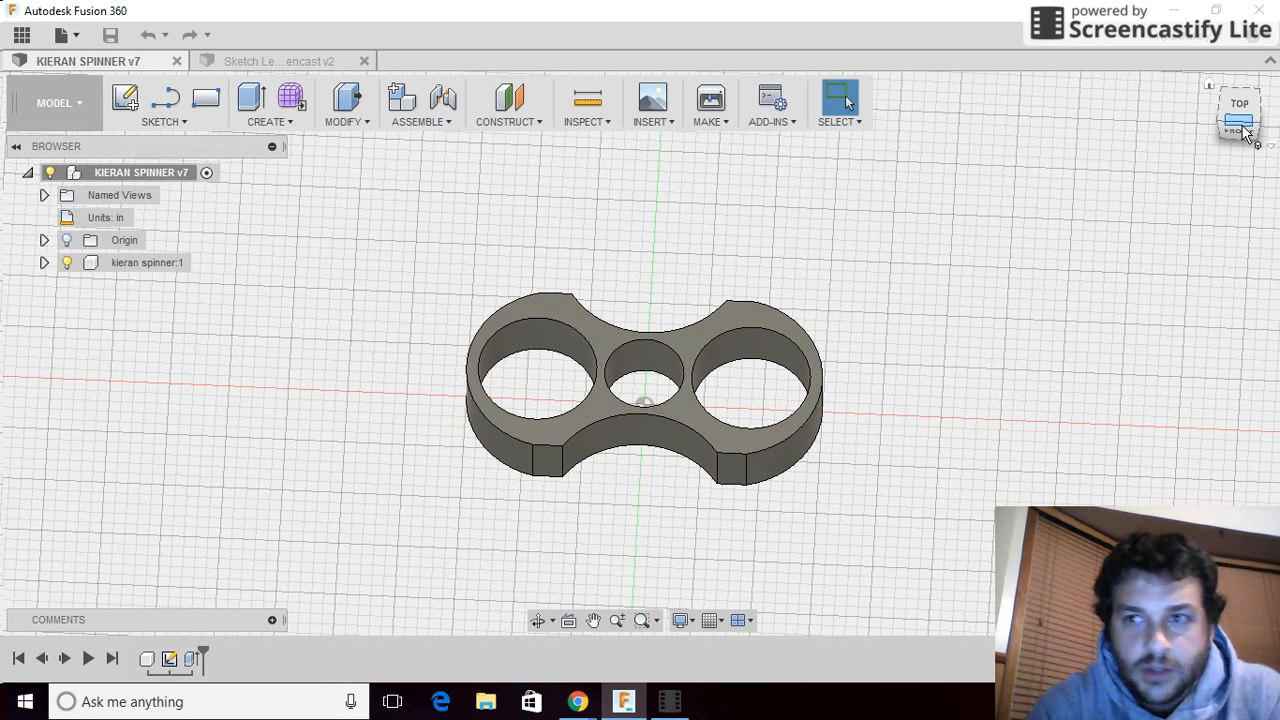
# - Switch to the CAM workspace and collapse Setup1 in the list of setups
pyautogui.click(82, 103)
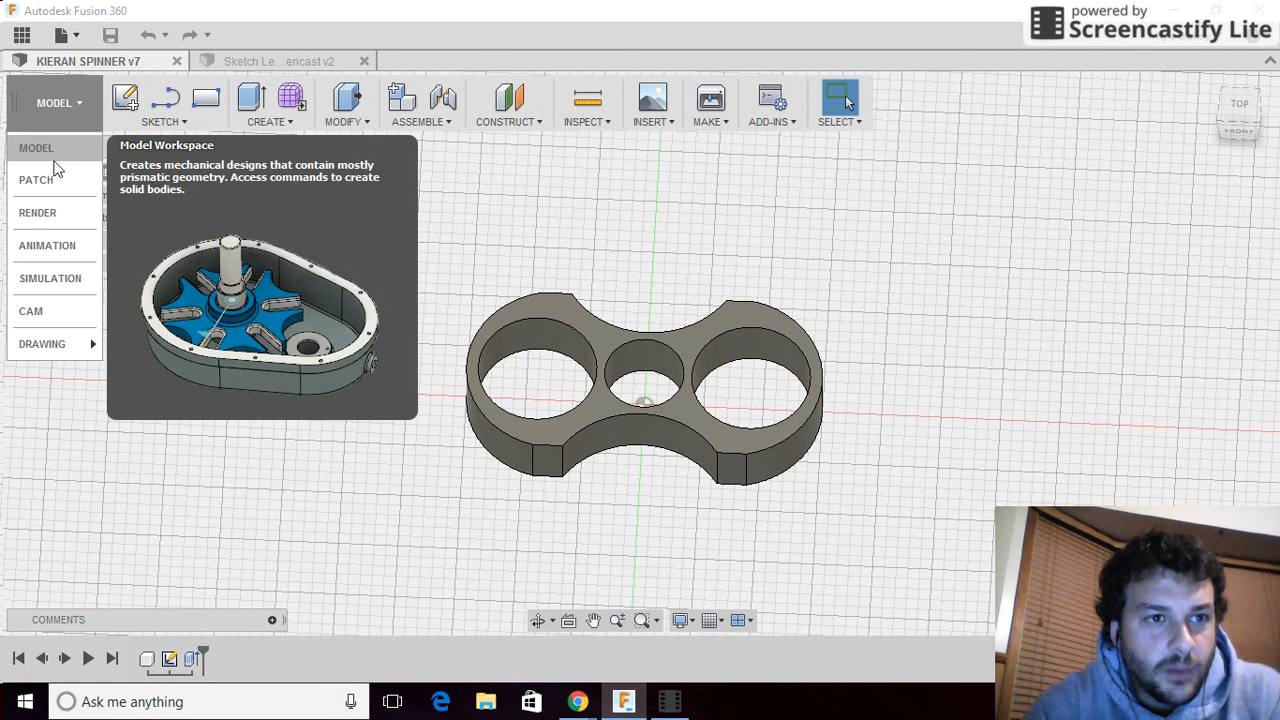
pyautogui.click(59, 311)
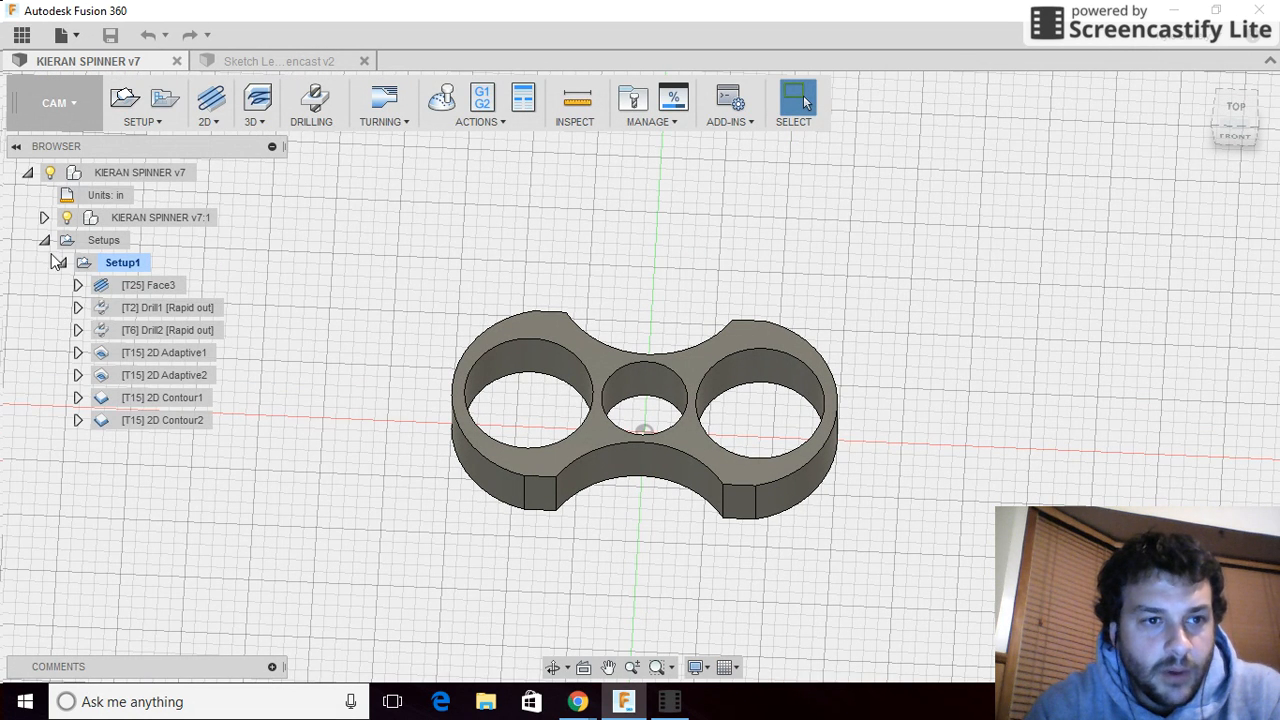
pyautogui.click(61, 263)
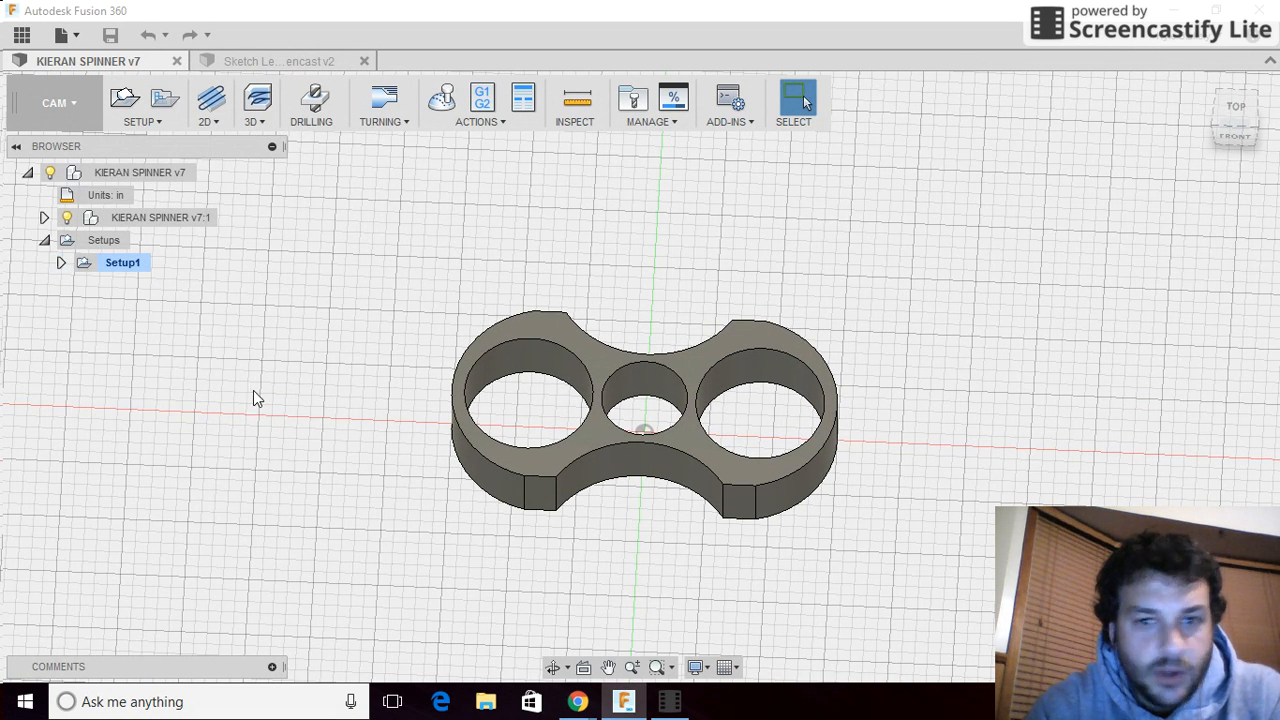
# - Inspect the whole spinner from the front and in the isometric home view at different magnifications
pyautogui.click(1235, 133)
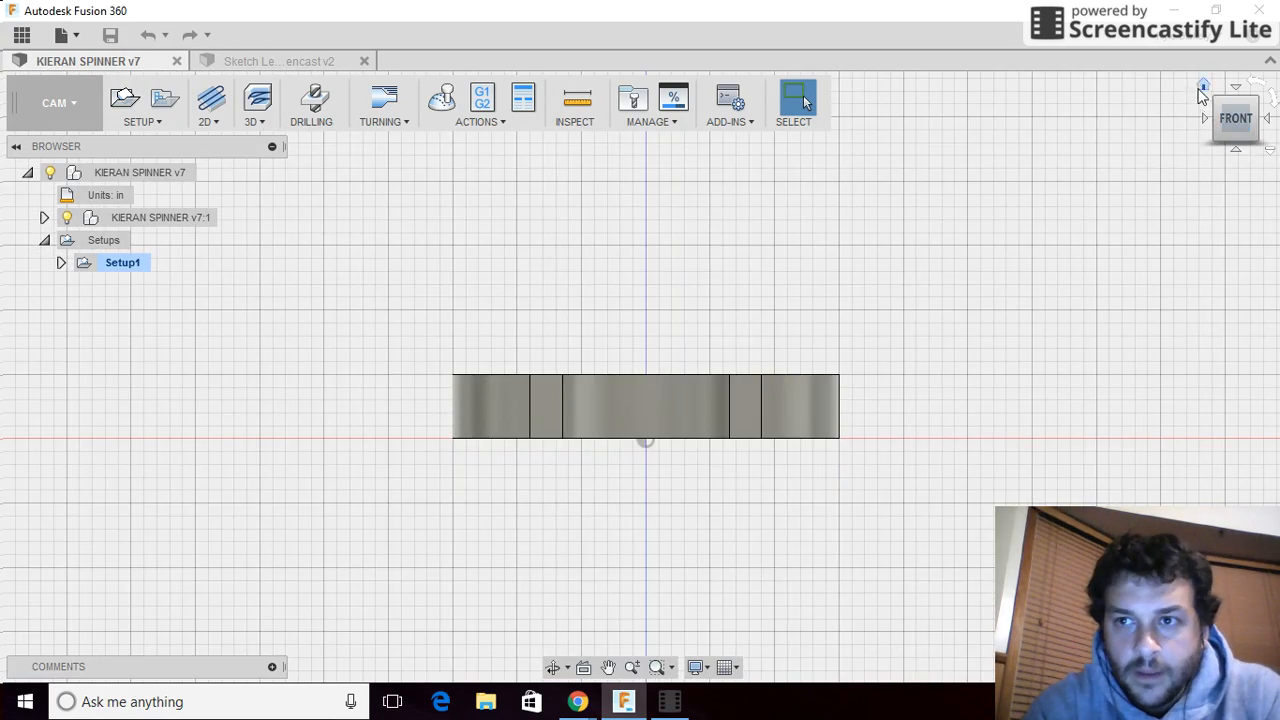
pyautogui.click(1204, 85)
pyautogui.scroll(-3, 970, 360)
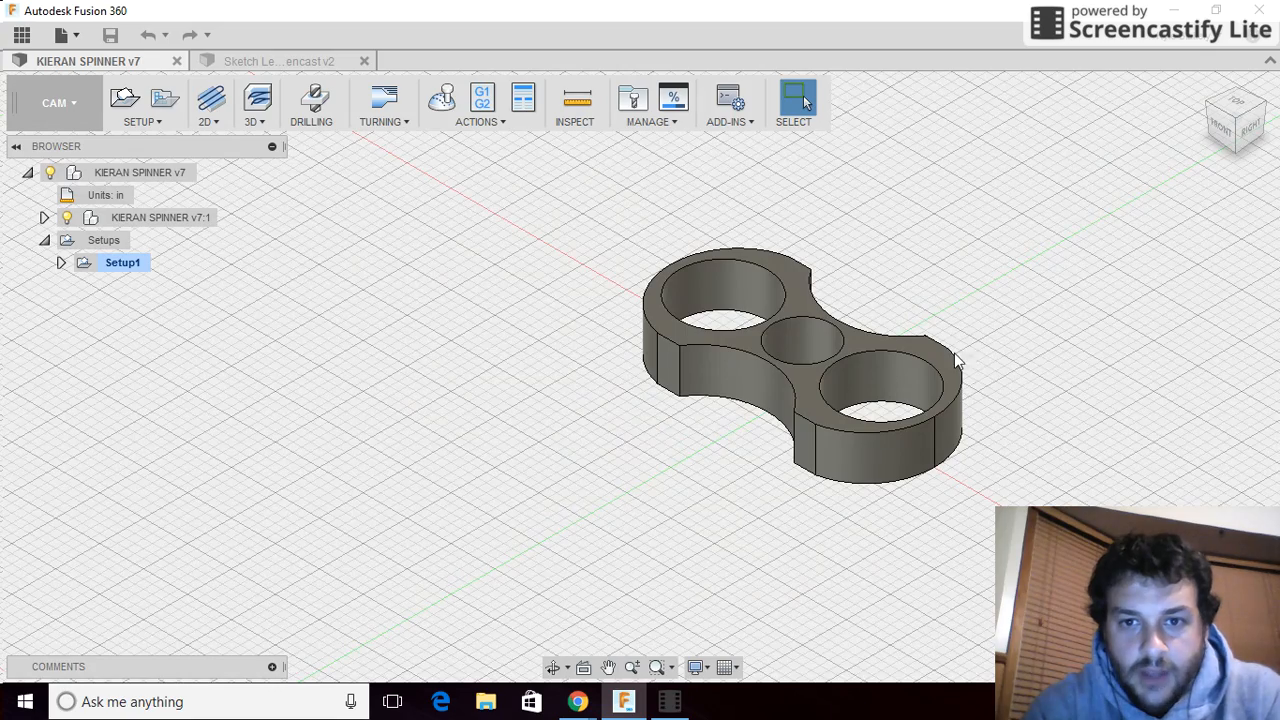
pyautogui.scroll(-2, 475, 338)
pyautogui.scroll(2, 670, 252)
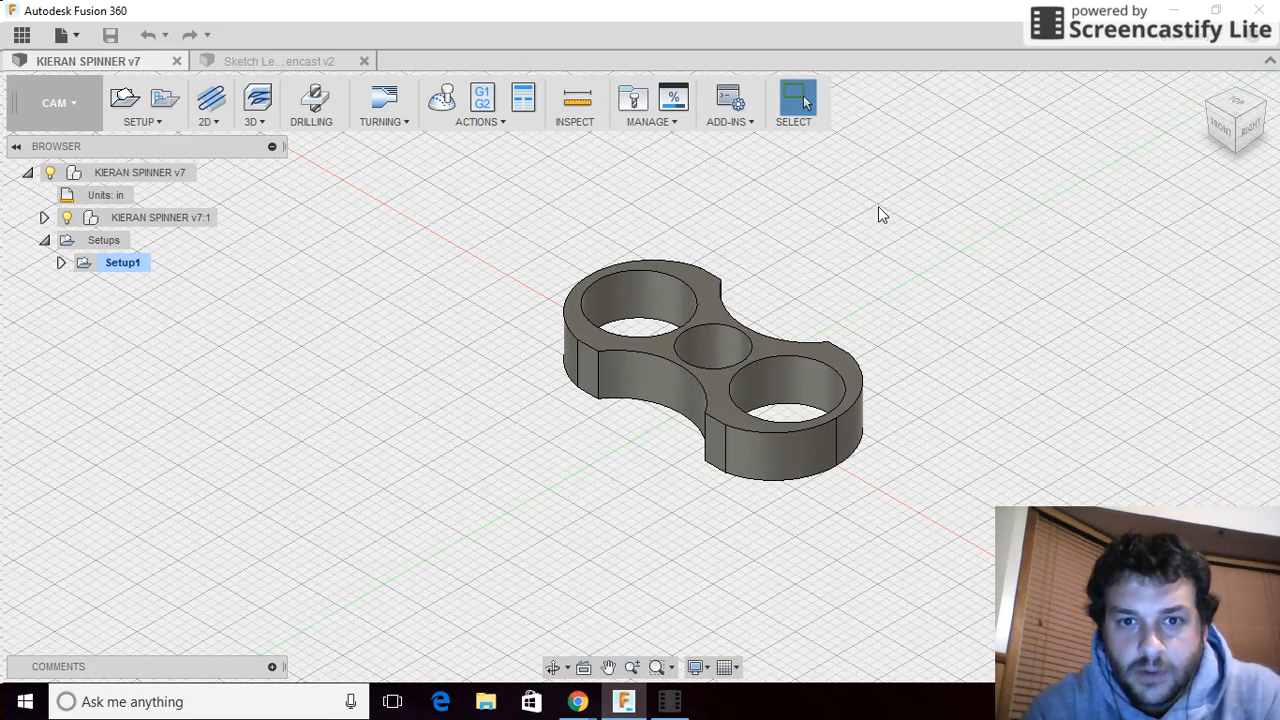
pyautogui.scroll(1, 485, 383)
pyautogui.scroll(-3, 485, 383)
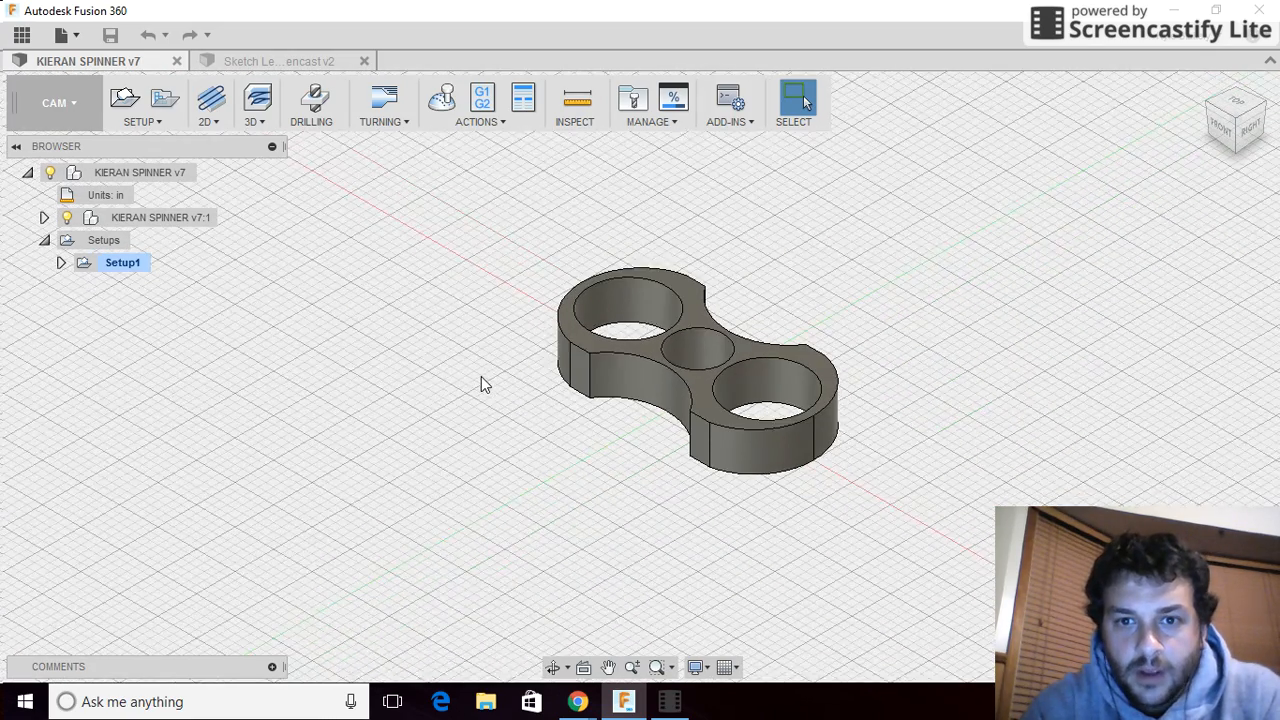
pyautogui.scroll(2, 691, 309)
pyautogui.scroll(-1, 688, 312)
pyautogui.scroll(1, 688, 315)
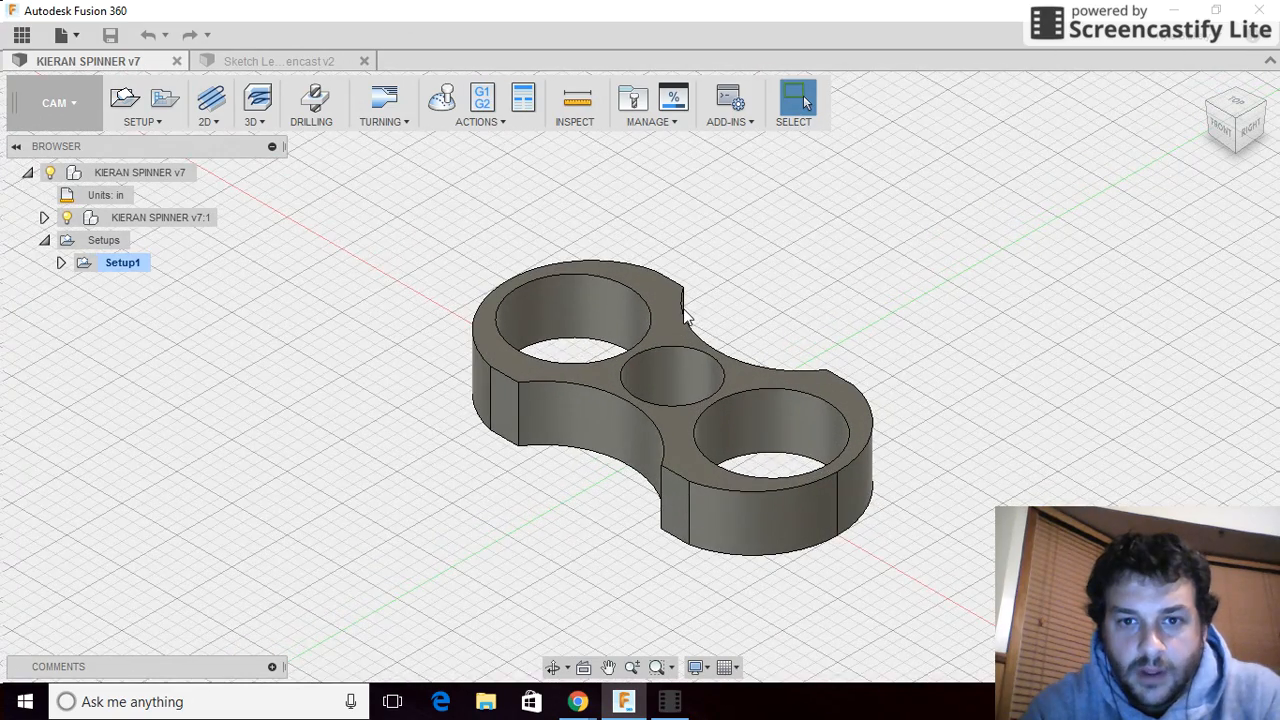
pyautogui.scroll(-1, 679, 320)
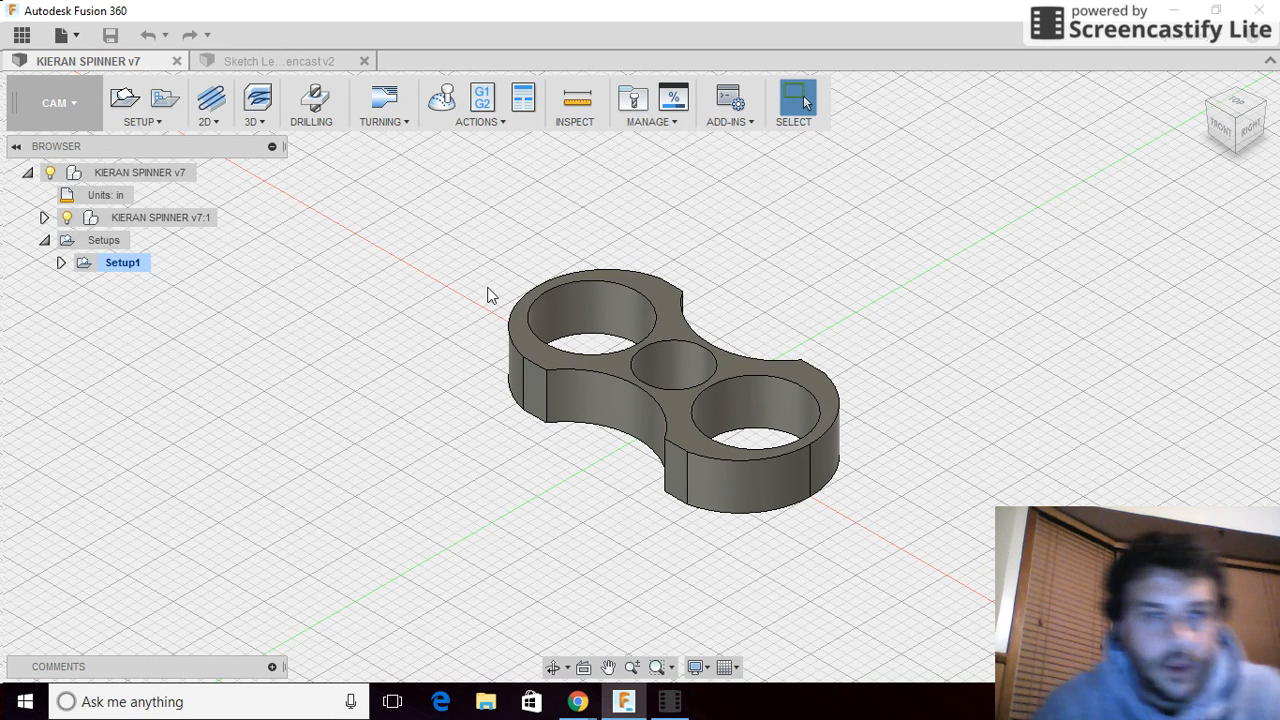
# - Look over the commands for creating a setup, and expand Setup1 to list its machining operations
pyautogui.click(158, 122)
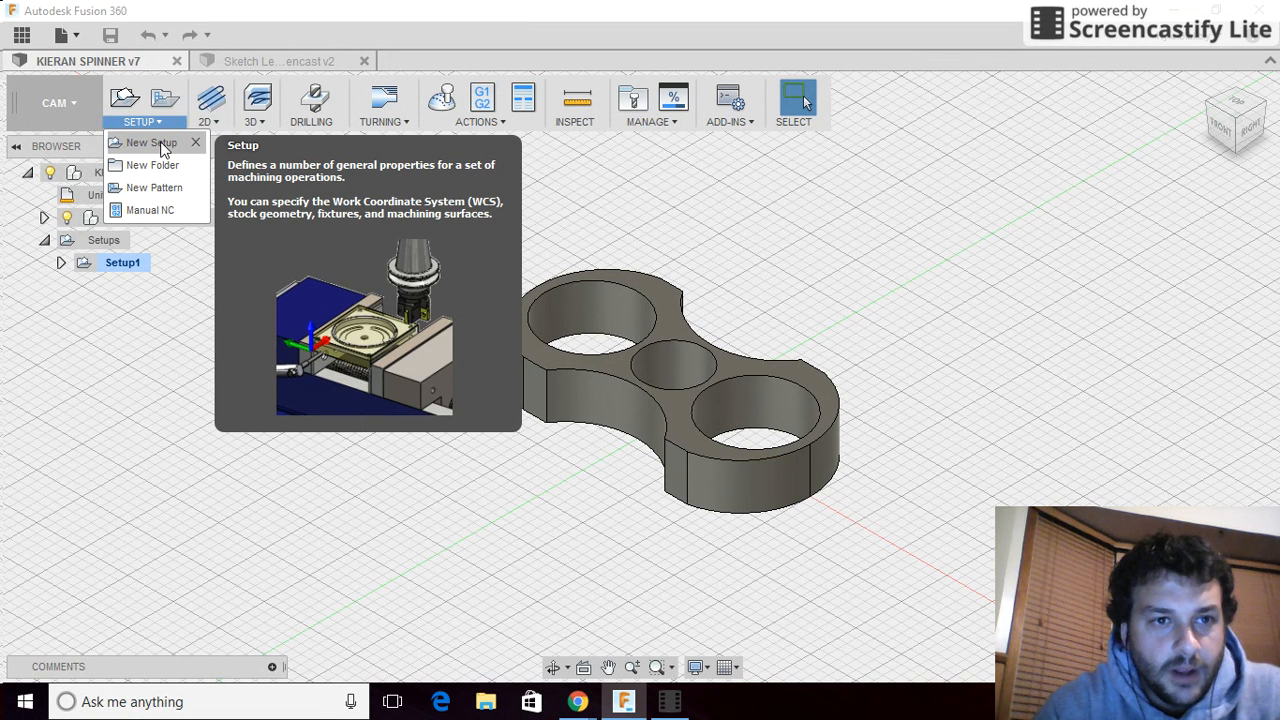
pyautogui.click(212, 287)
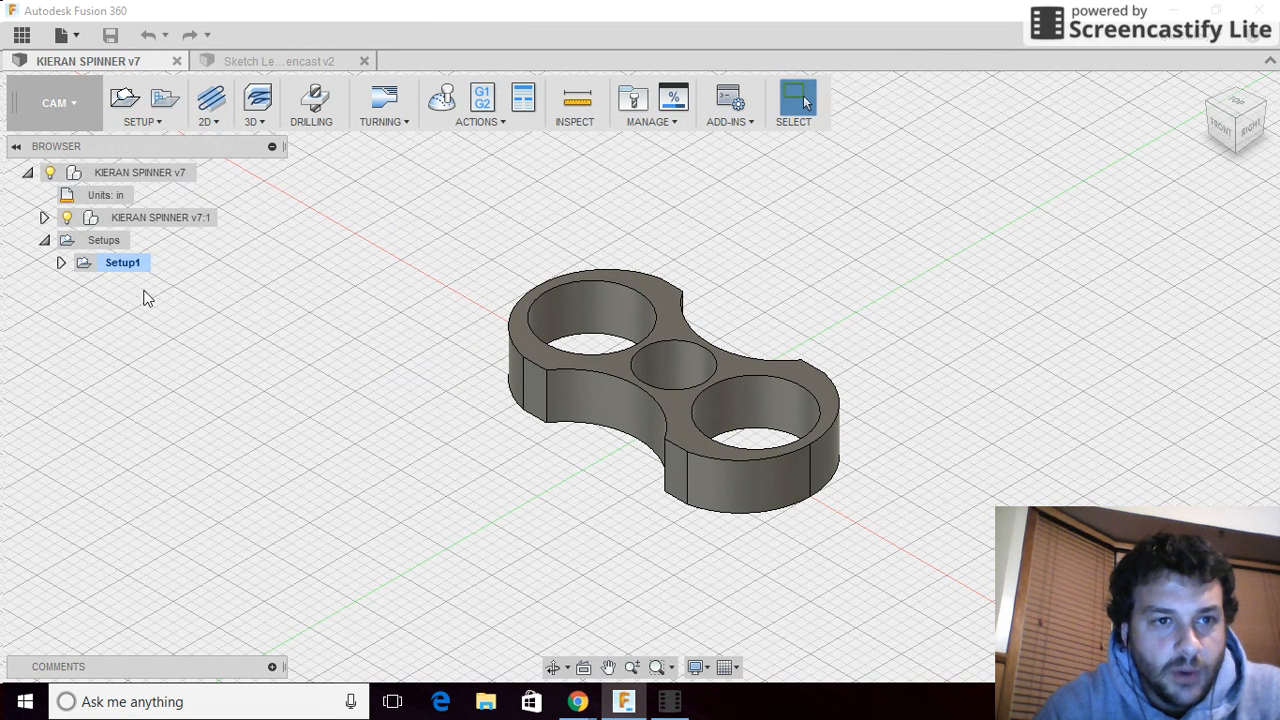
pyautogui.click(59, 263)
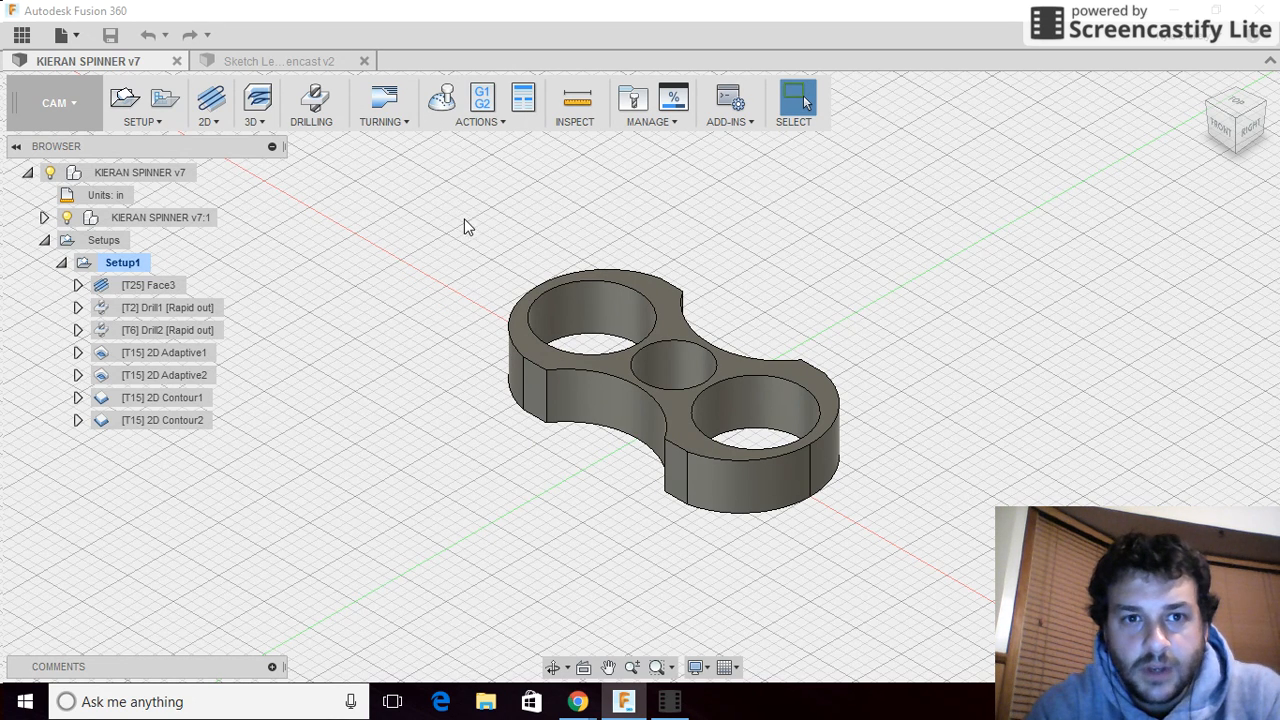
# - Filter the local CAM tool library to flat, face, spot drill and drill tools, review it, and close the library
pyautogui.click(632, 101)
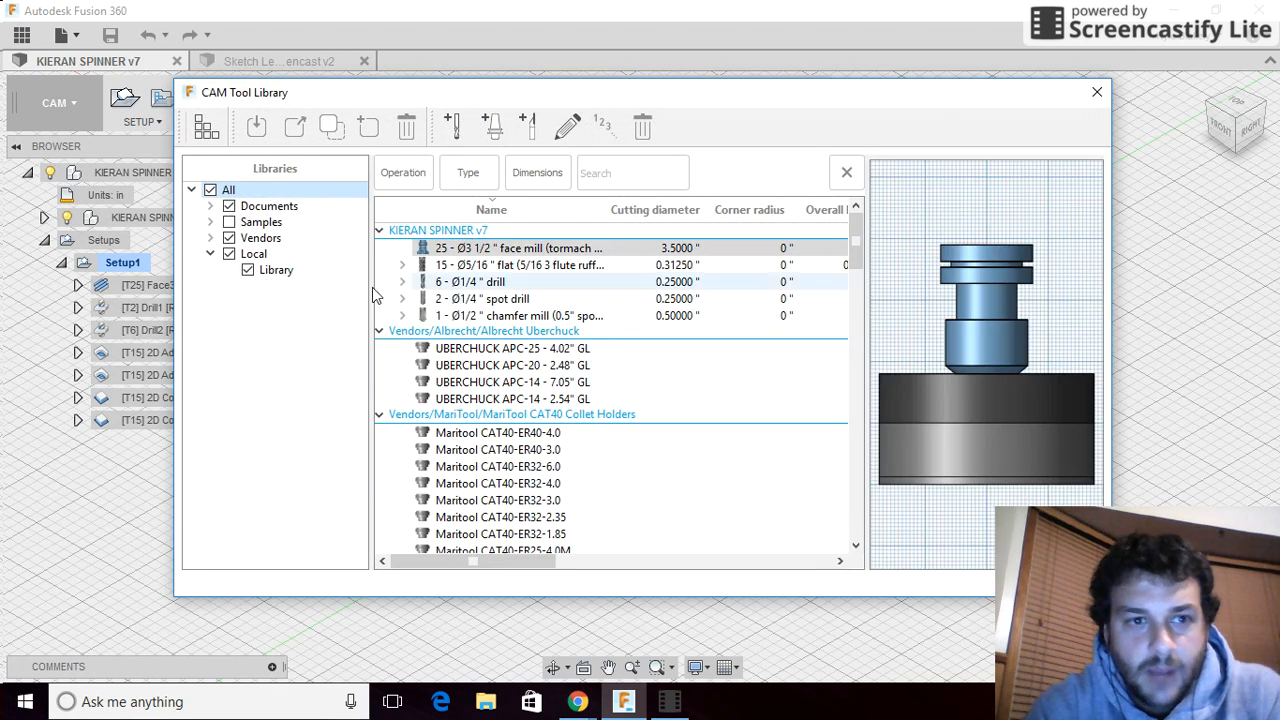
pyautogui.click(270, 272)
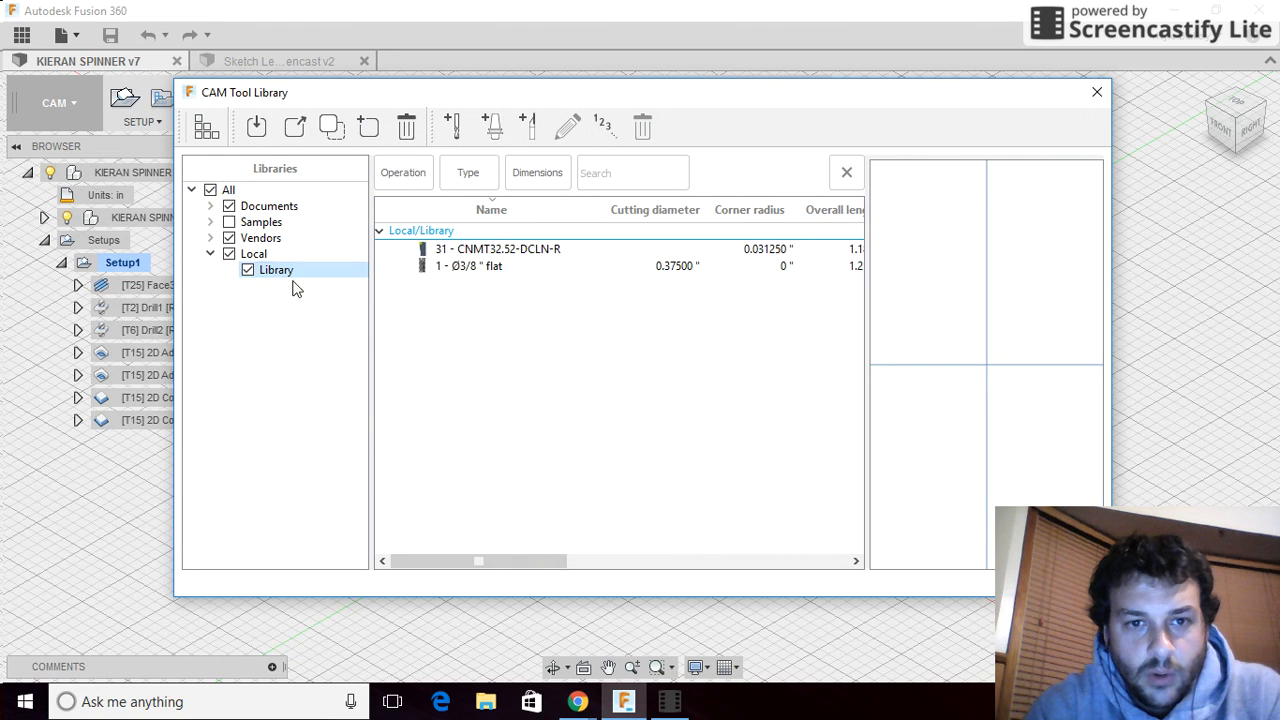
pyautogui.click(466, 182)
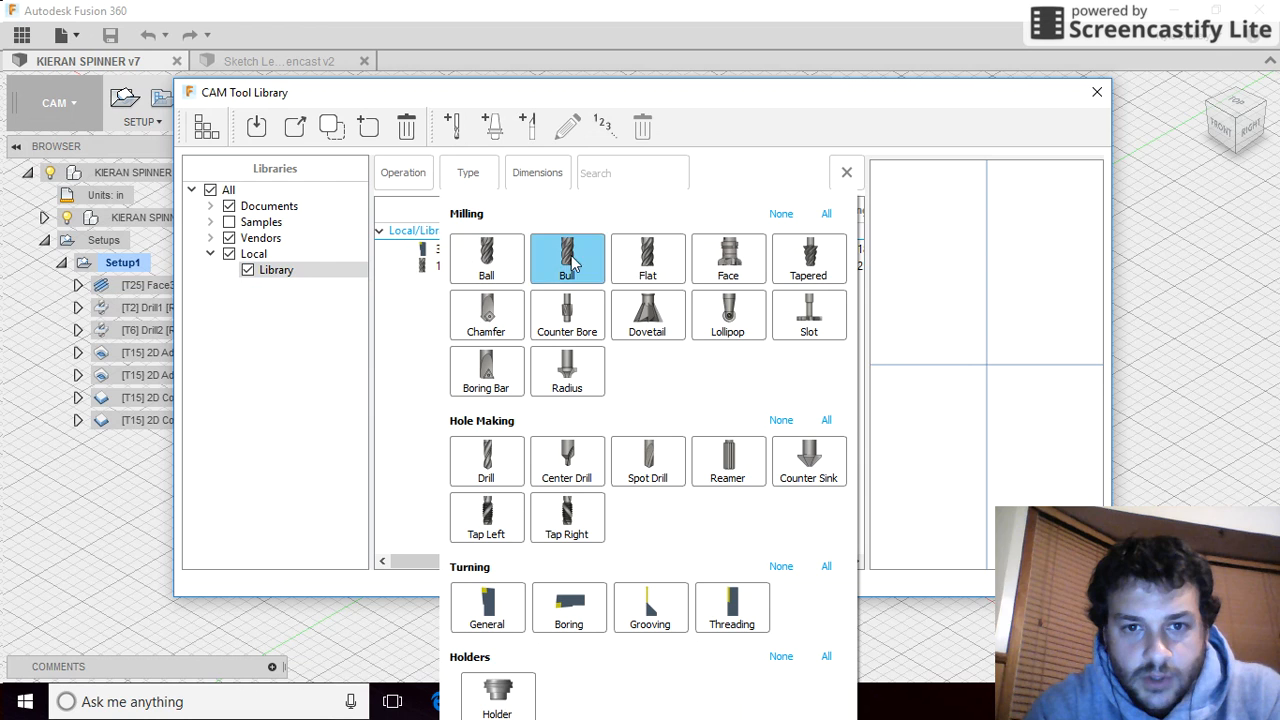
pyautogui.click(639, 263)
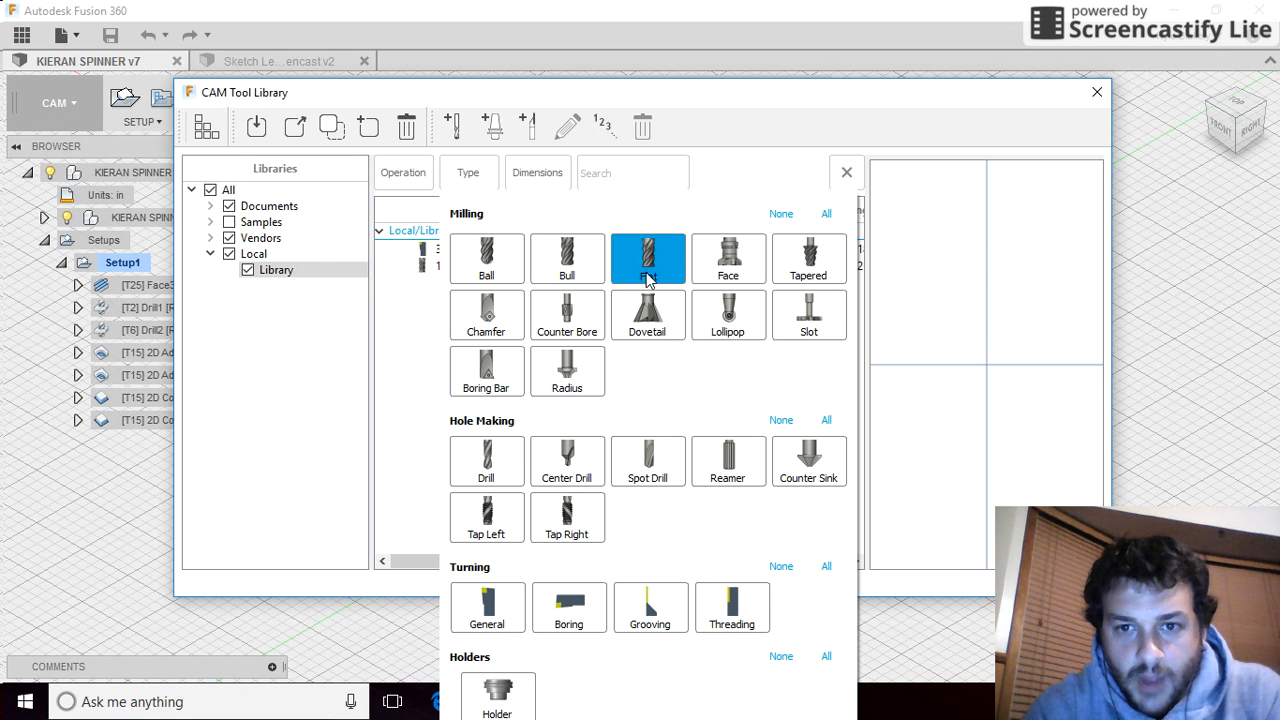
pyautogui.click(726, 262)
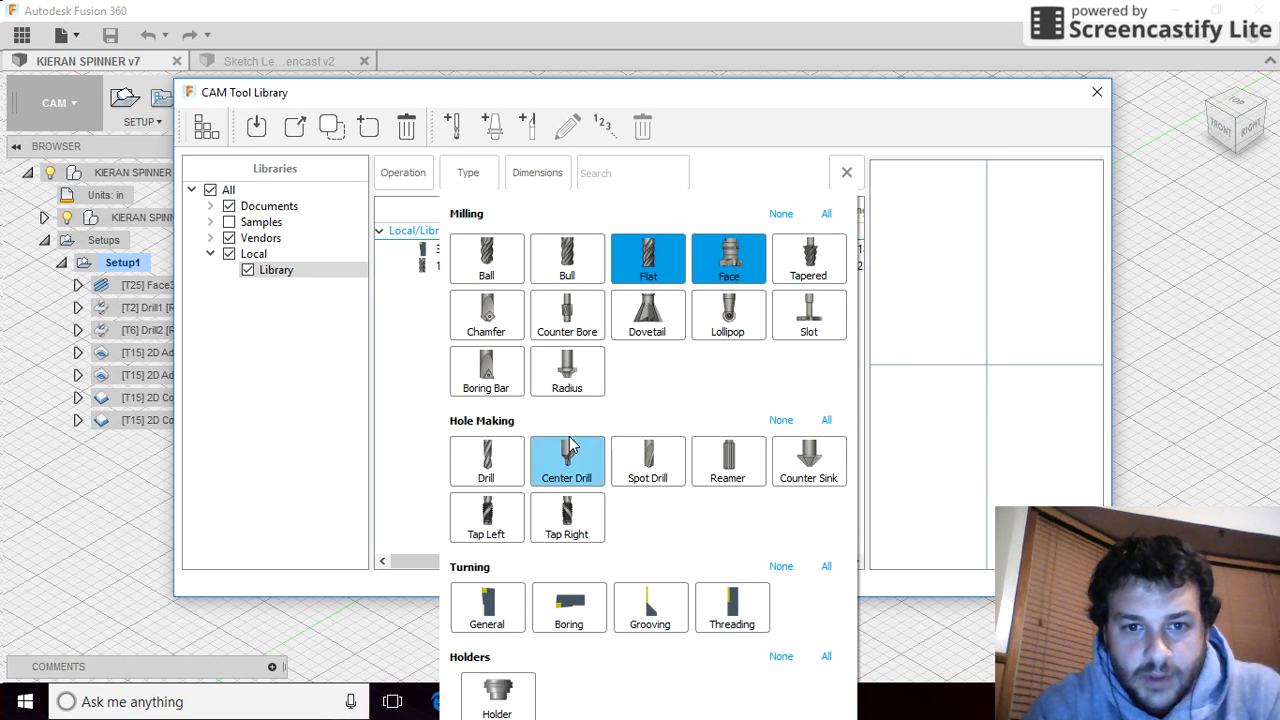
pyautogui.click(650, 458)
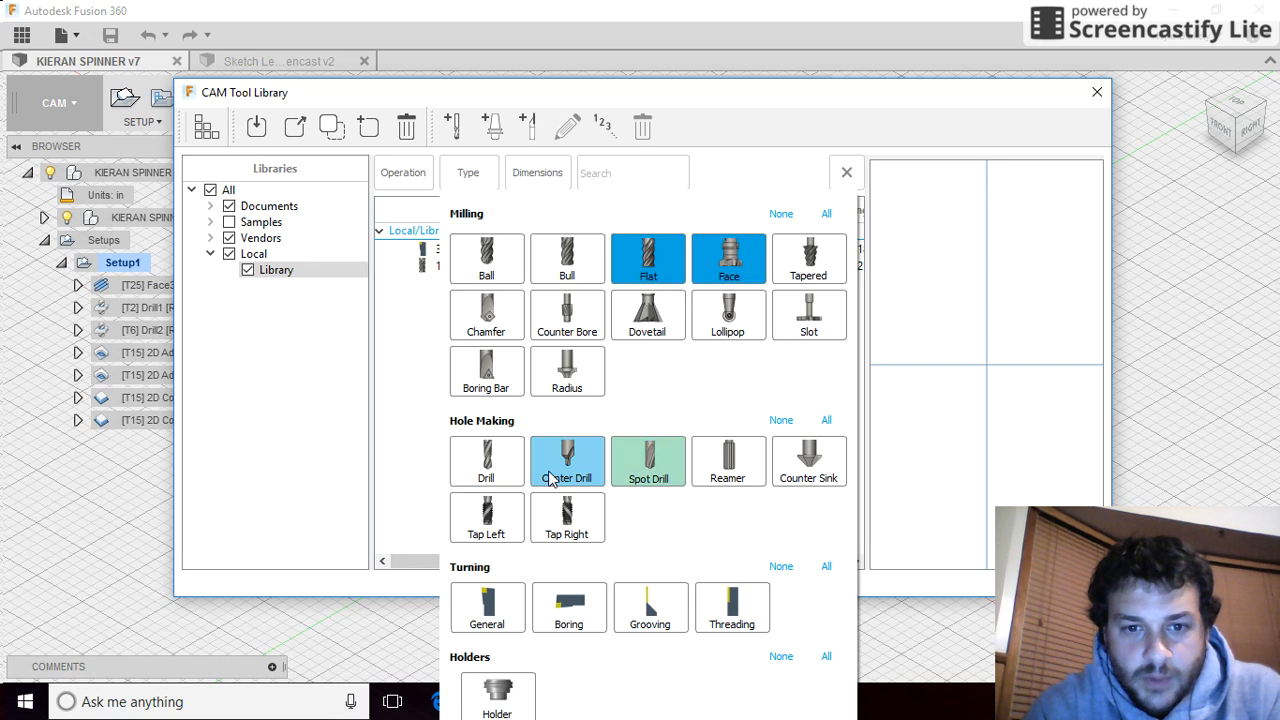
pyautogui.click(495, 476)
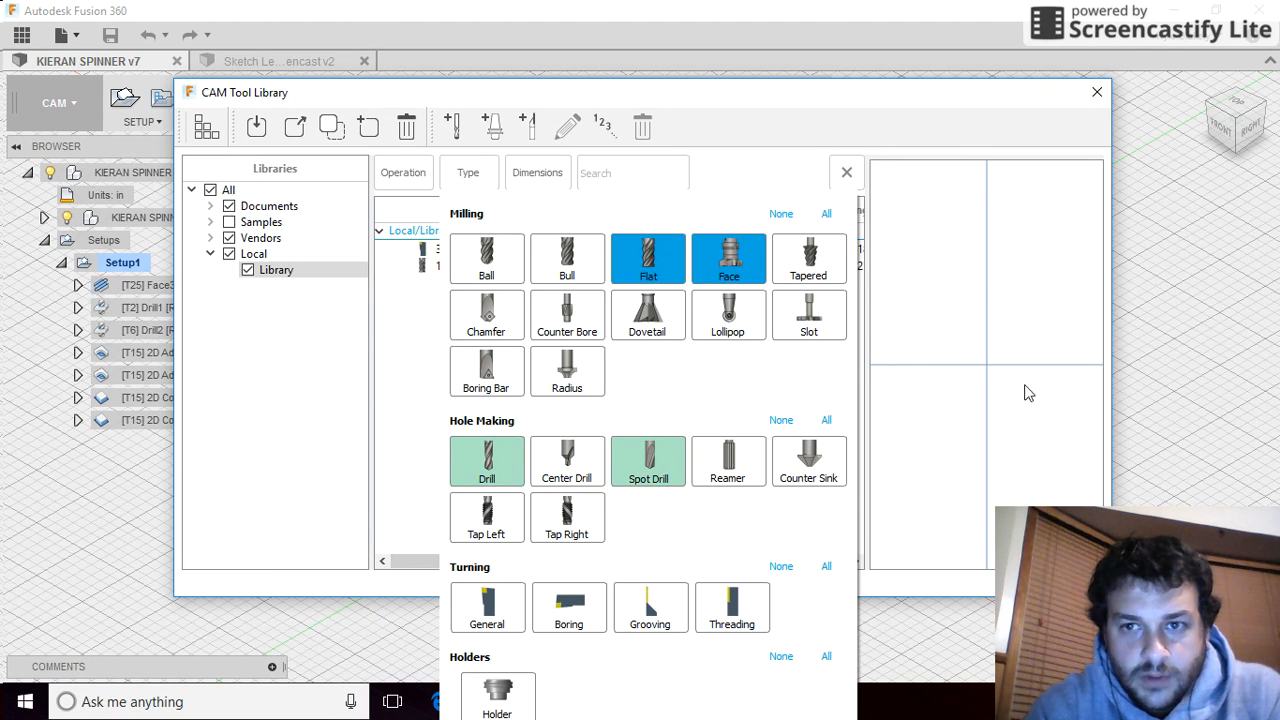
pyautogui.click(760, 180)
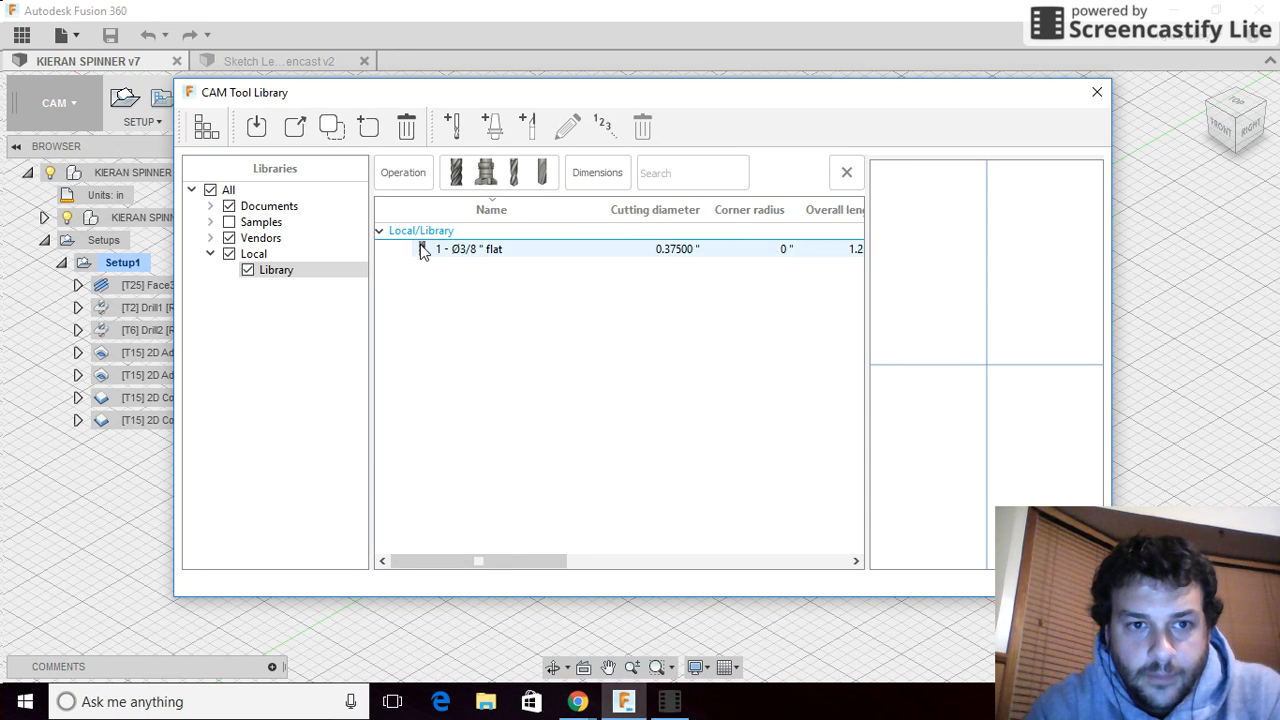
pyautogui.click(297, 270)
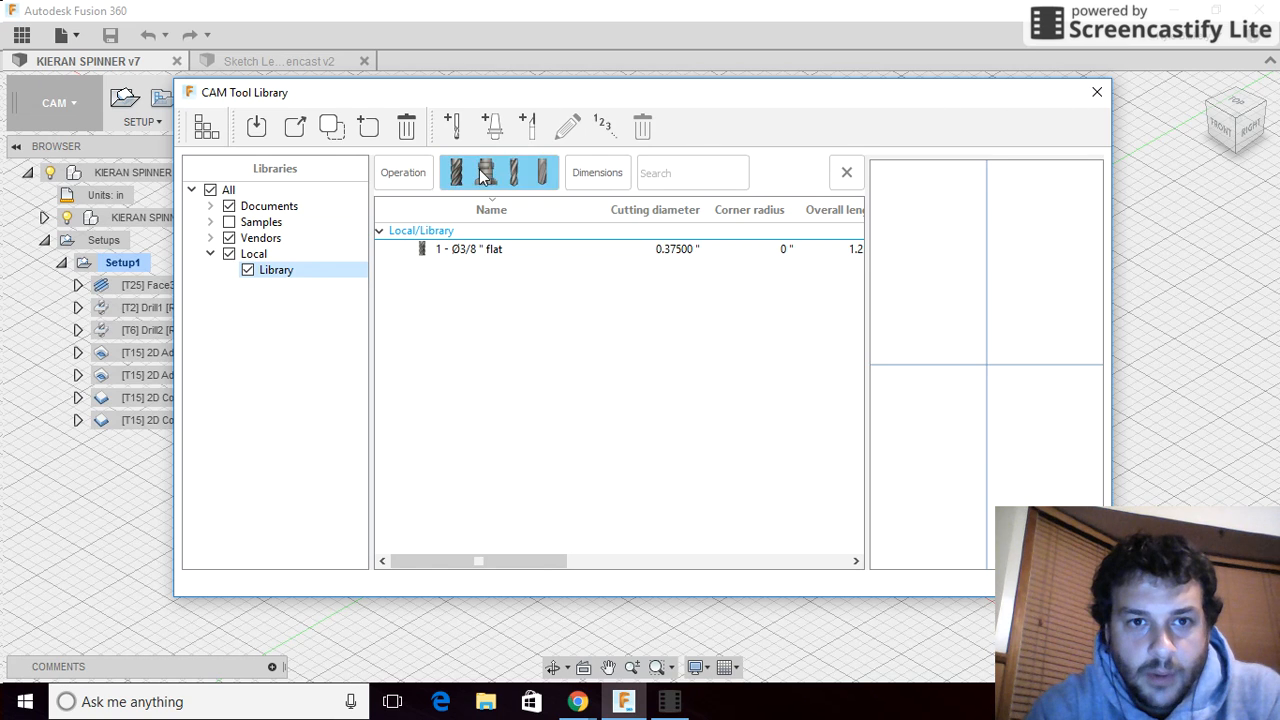
pyautogui.click(1096, 92)
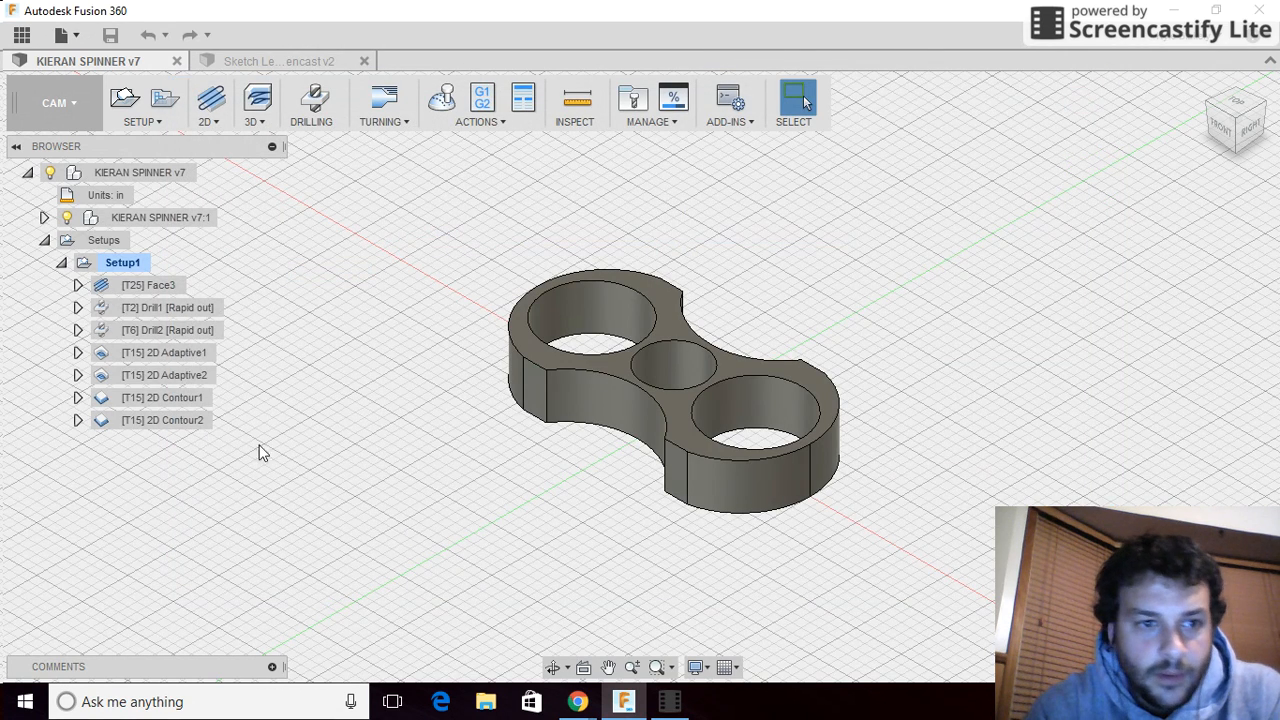
# - Review the toolpath of each Setup1 operation in order, from Face3 through both drills and adaptives to 2D Contour2
pyautogui.click(152, 285)
pyautogui.click(152, 307)
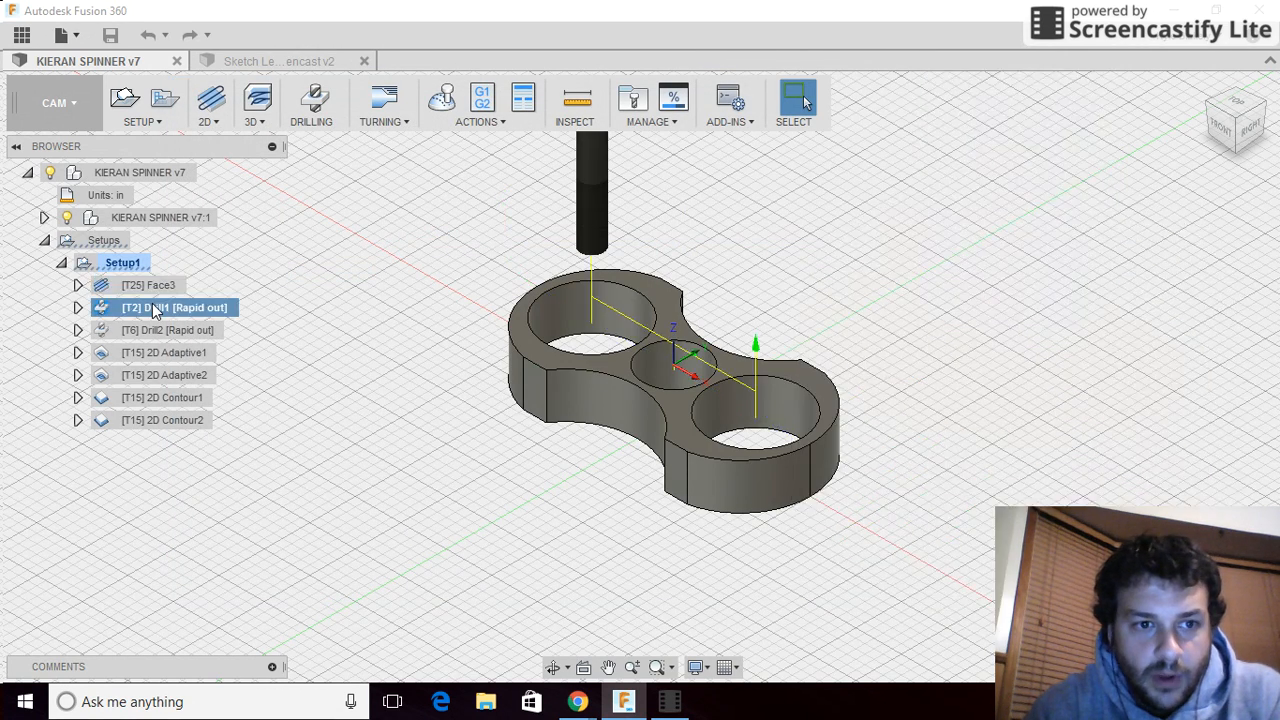
pyautogui.click(153, 330)
pyautogui.click(155, 352)
pyautogui.click(160, 376)
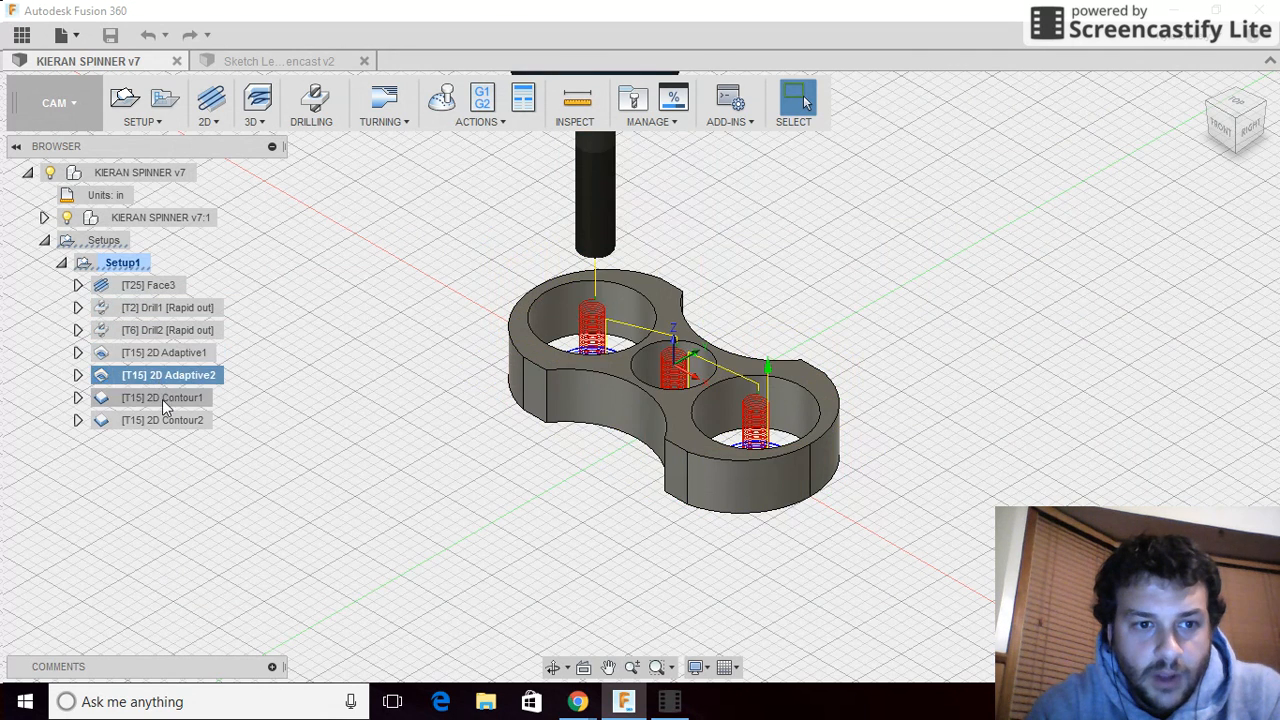
pyautogui.click(162, 398)
pyautogui.click(165, 420)
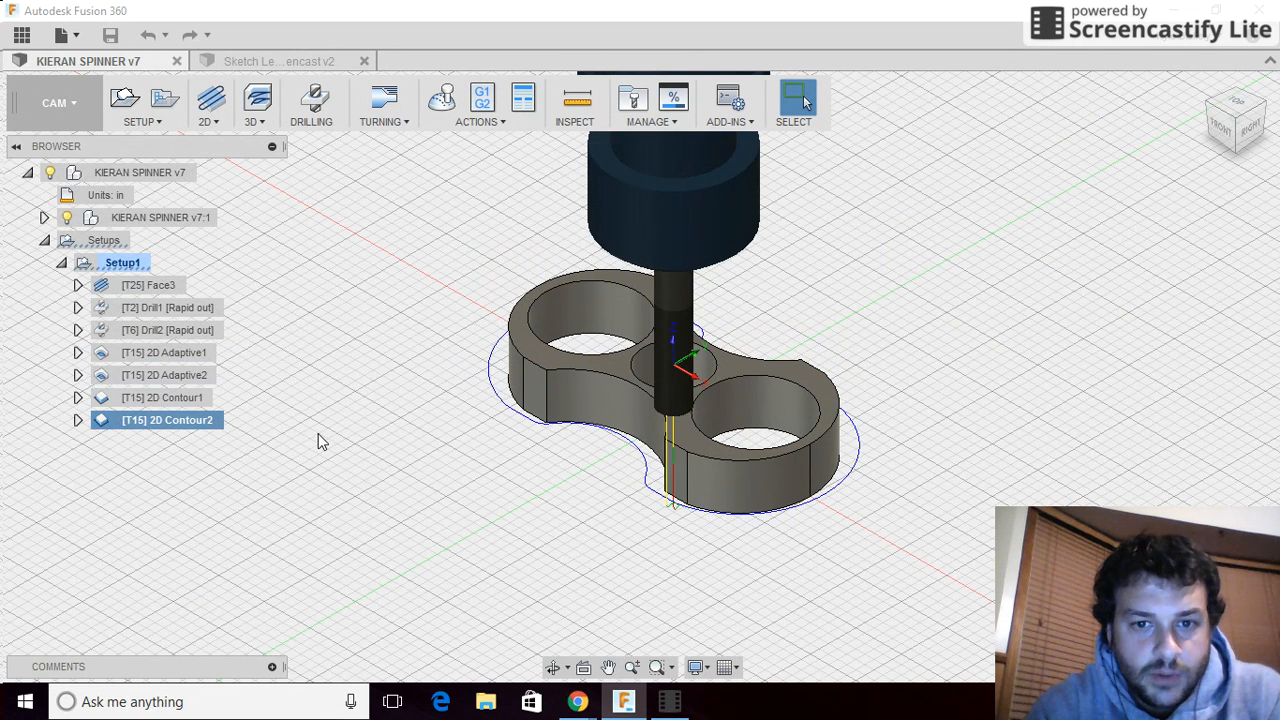
# - Display the Face3 toolpath and examine the face mill above the spinner from a low front angle
pyautogui.click(168, 286)
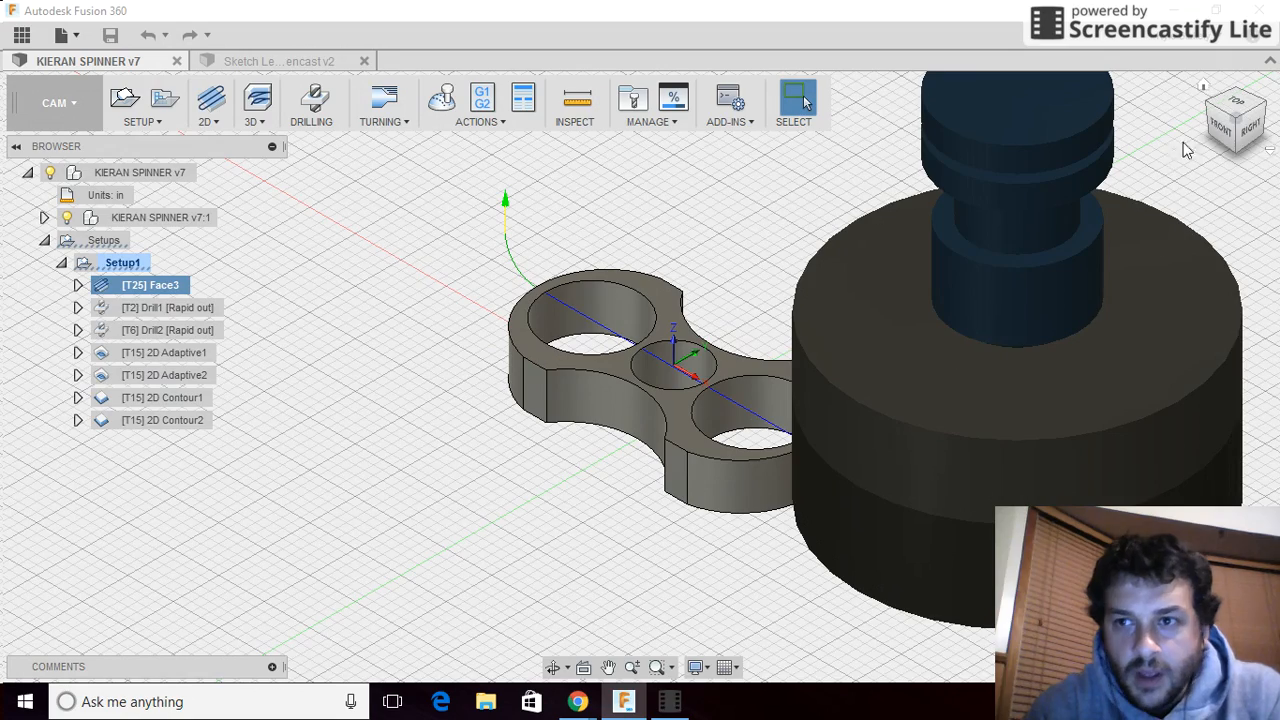
pyautogui.moveTo(1225, 140); pyautogui.dragTo(1250, 112)
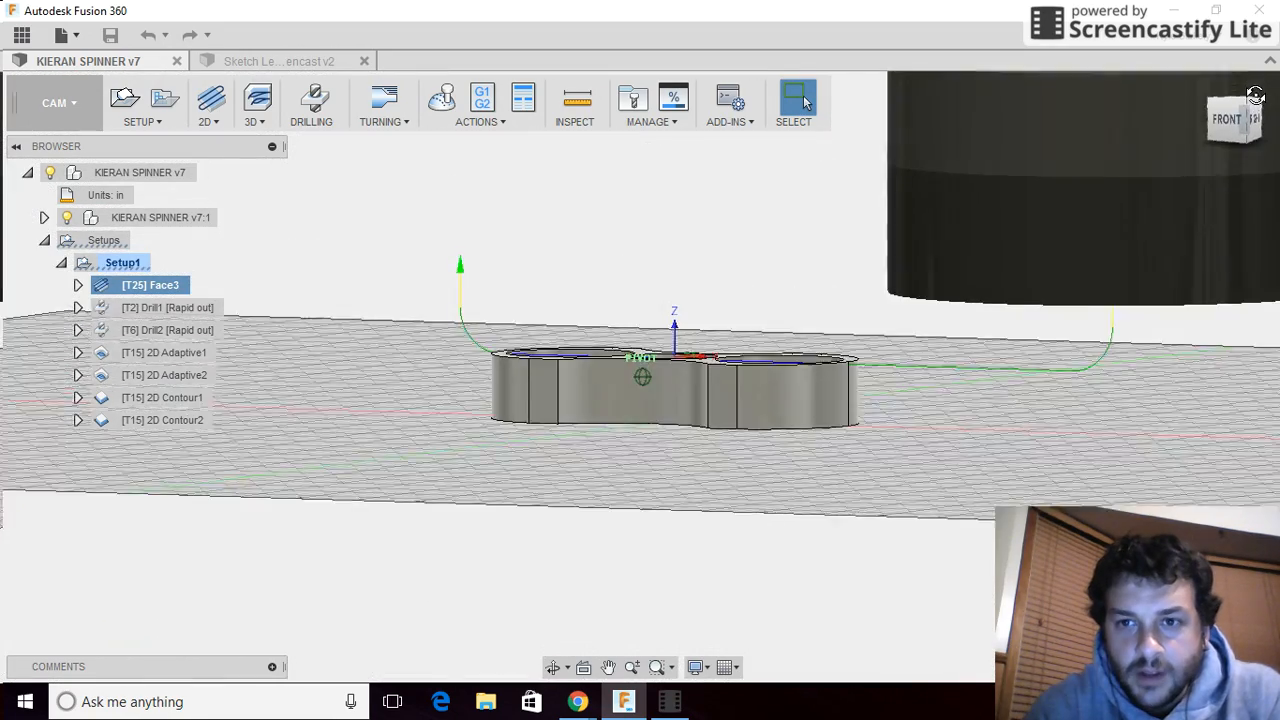
pyautogui.scroll(-2, 800, 440)
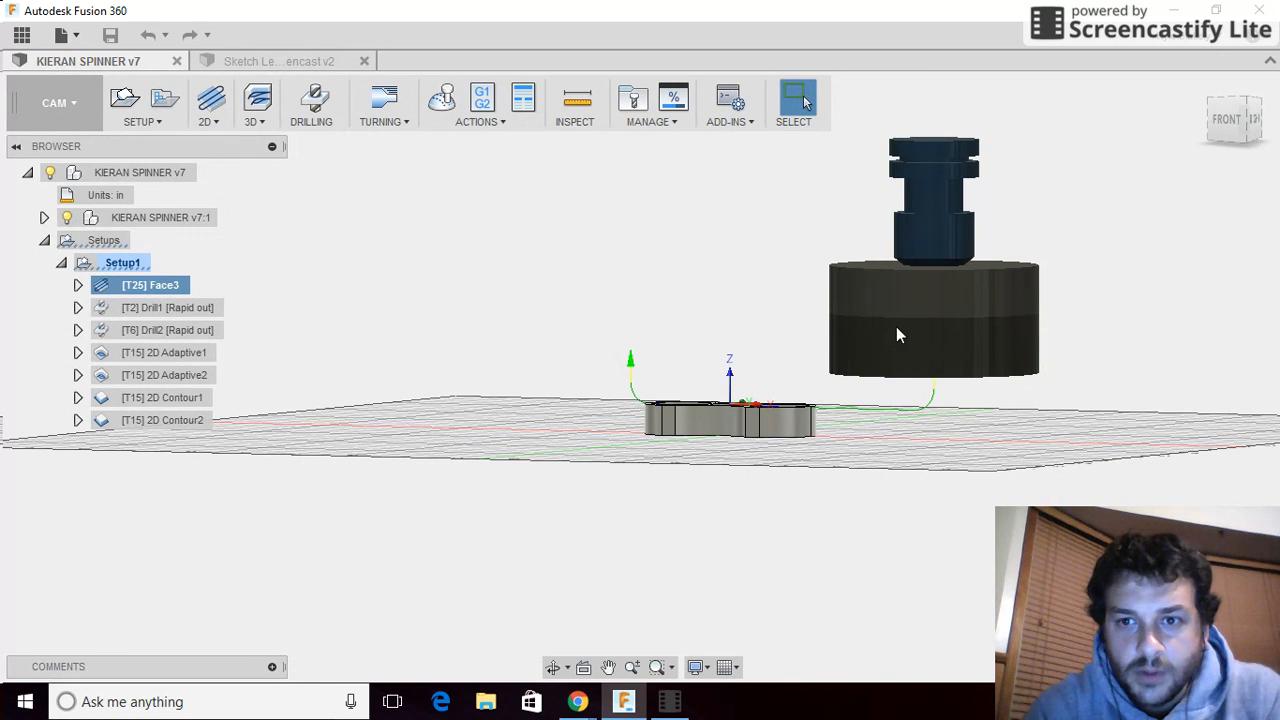
pyautogui.moveTo(1226, 112); pyautogui.dragTo(1233, 127)
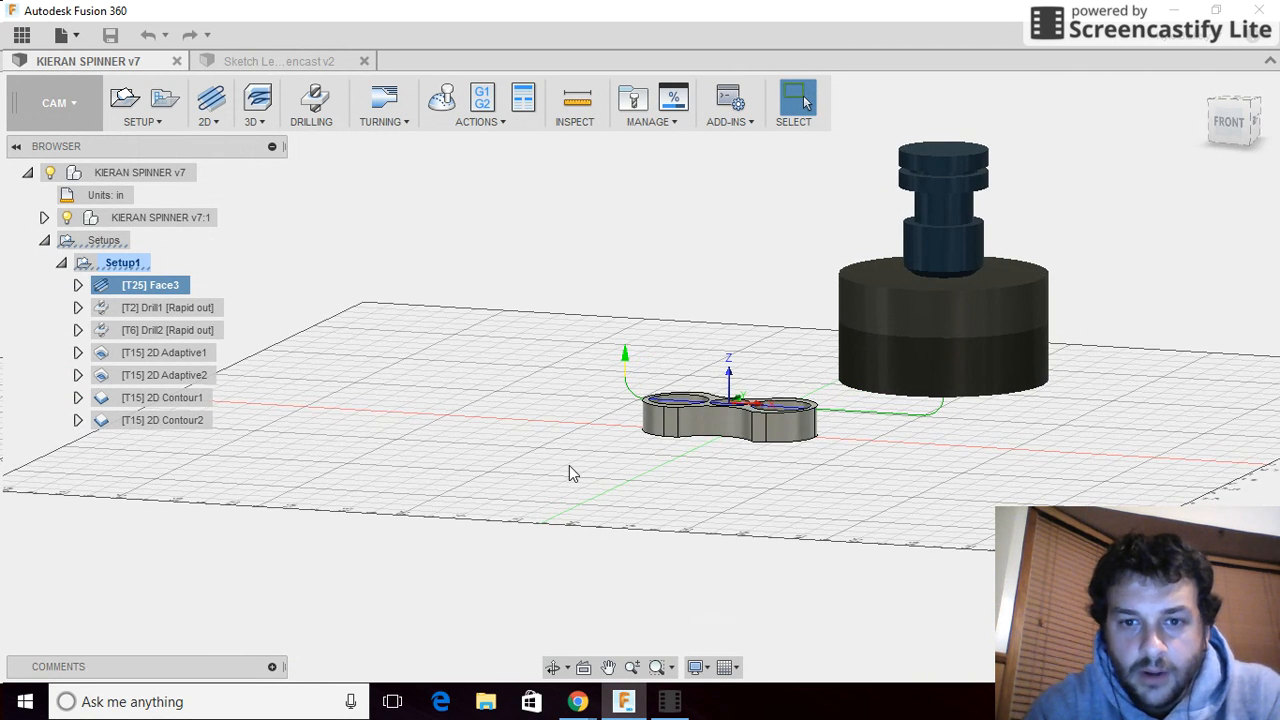
# - Open the Face3 operation for editing and review its tool, geometry, heights, passes and linking settings
pyautogui.scroll(1, 733, 424)
pyautogui.scroll(2, 733, 424)
pyautogui.scroll(-1, 725, 427)
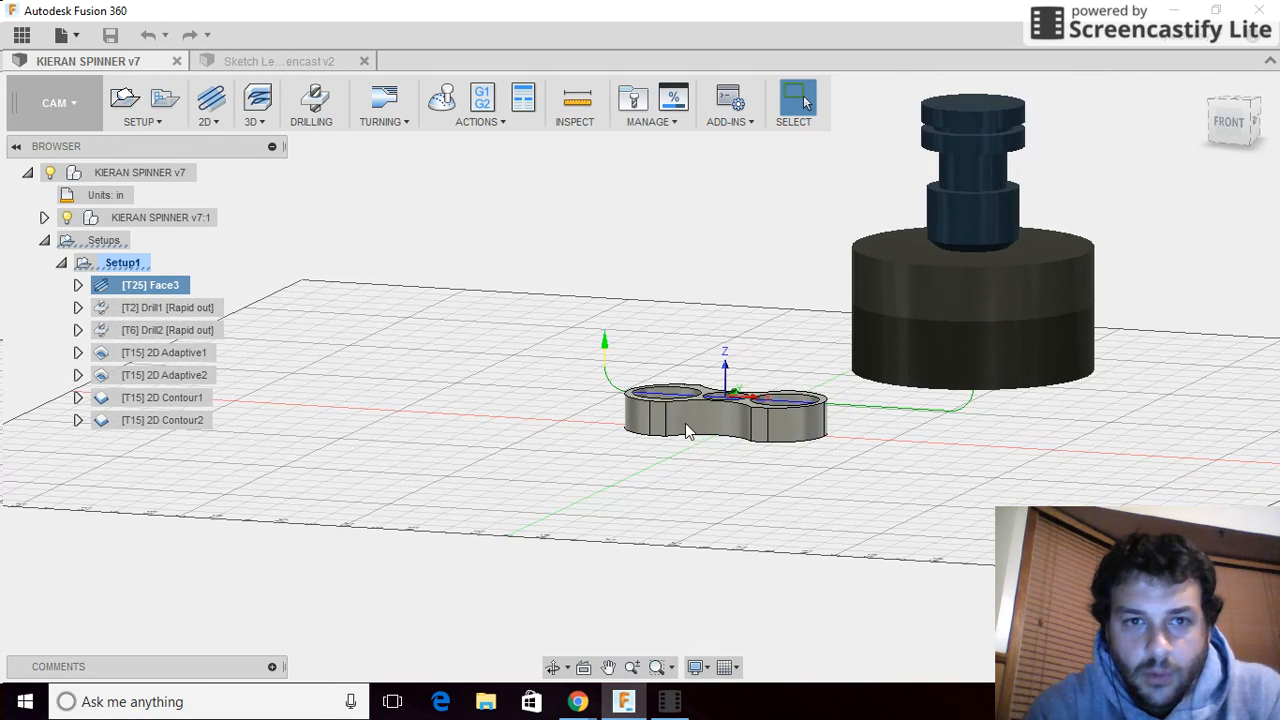
pyautogui.rightClick(155, 289)
pyautogui.click(185, 297)
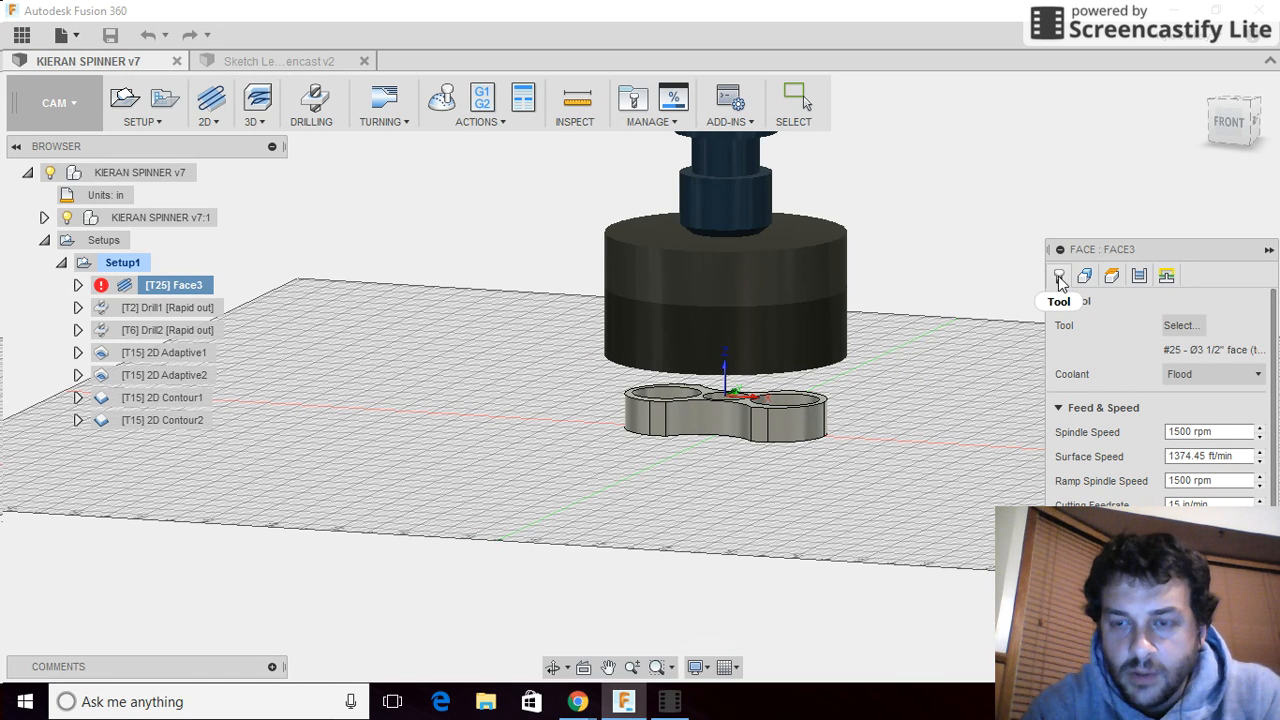
pyautogui.click(1085, 278)
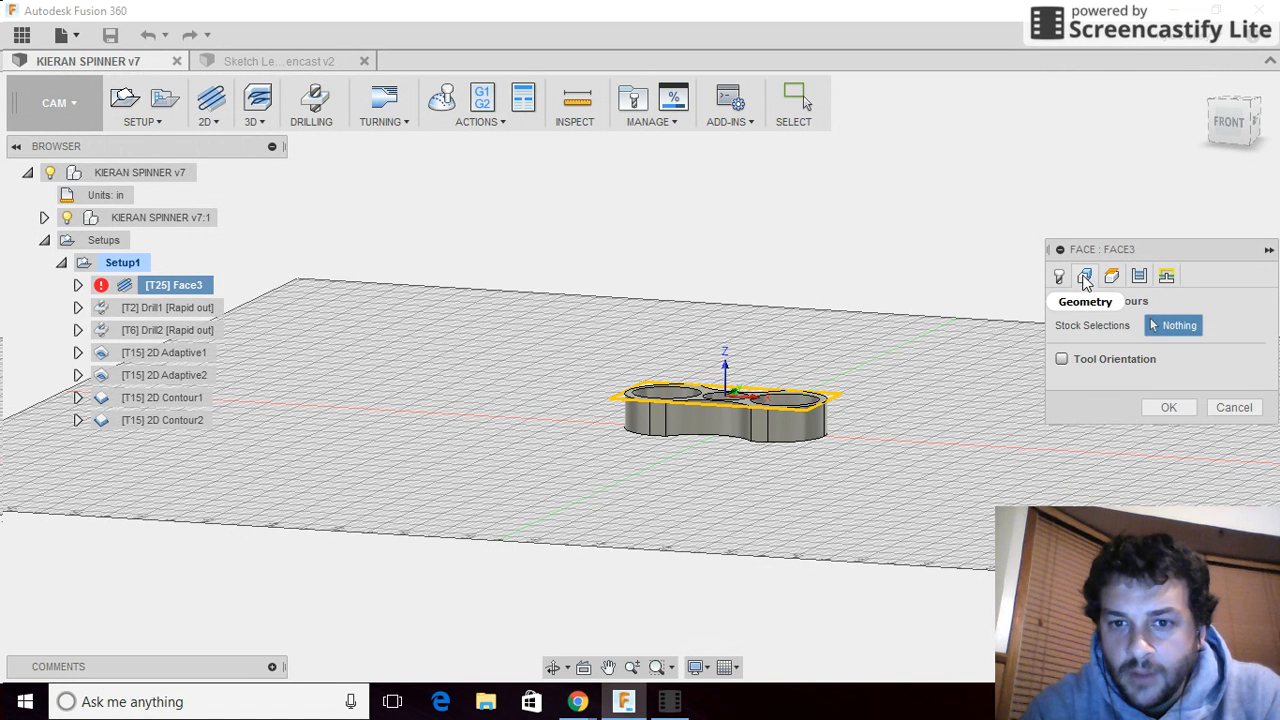
pyautogui.click(1112, 277)
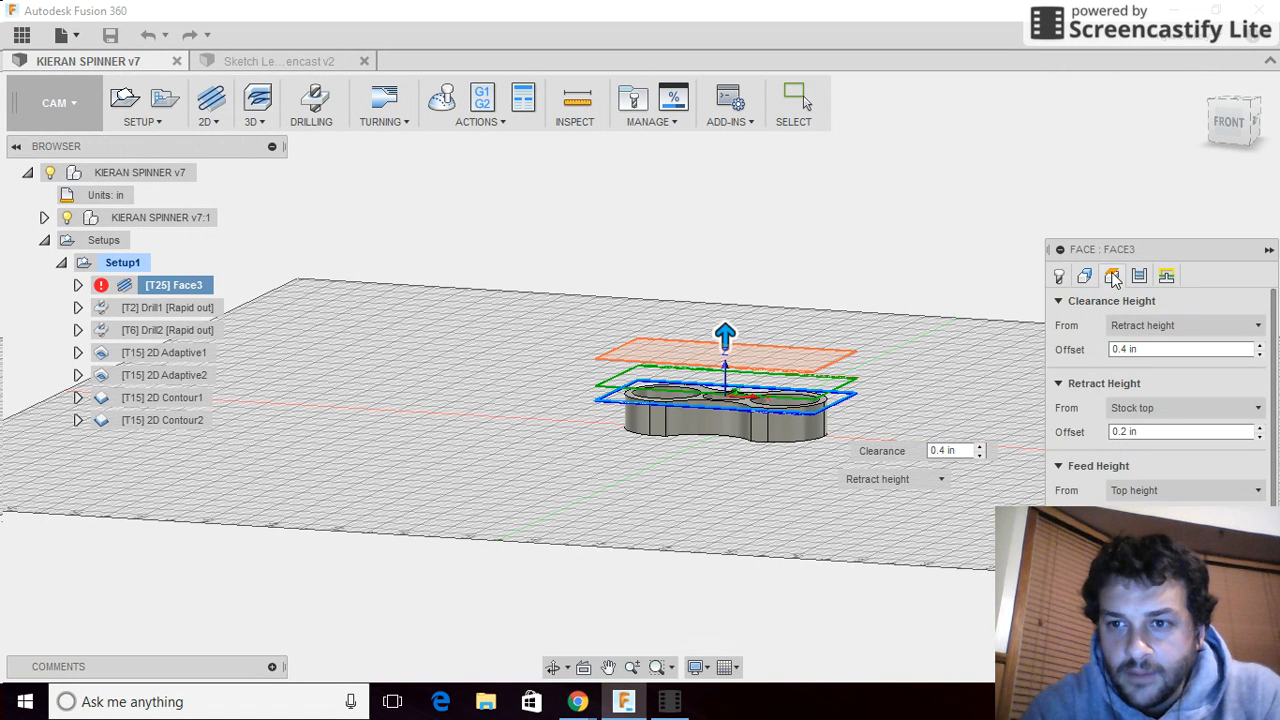
pyautogui.click(1139, 277)
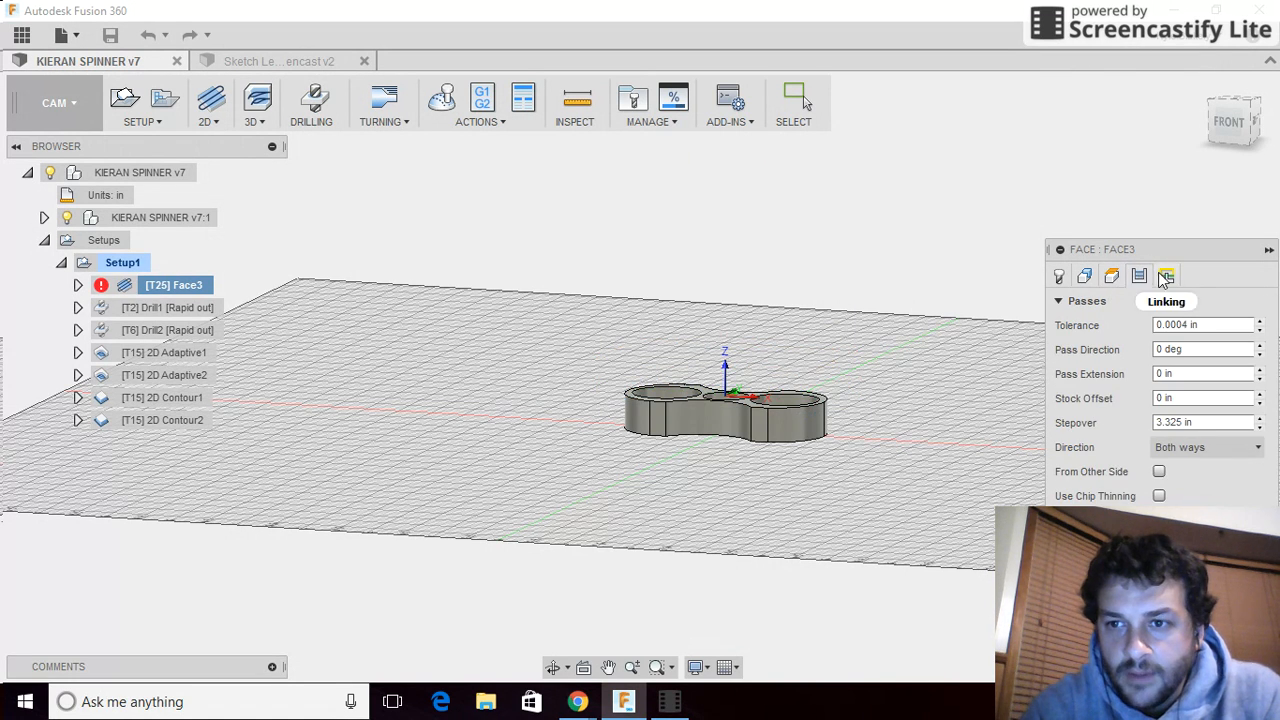
pyautogui.click(1166, 278)
# - Browse the tool selection for Face3, show only the local library's tools, and leave without choosing another tool
pyautogui.click(1059, 276)
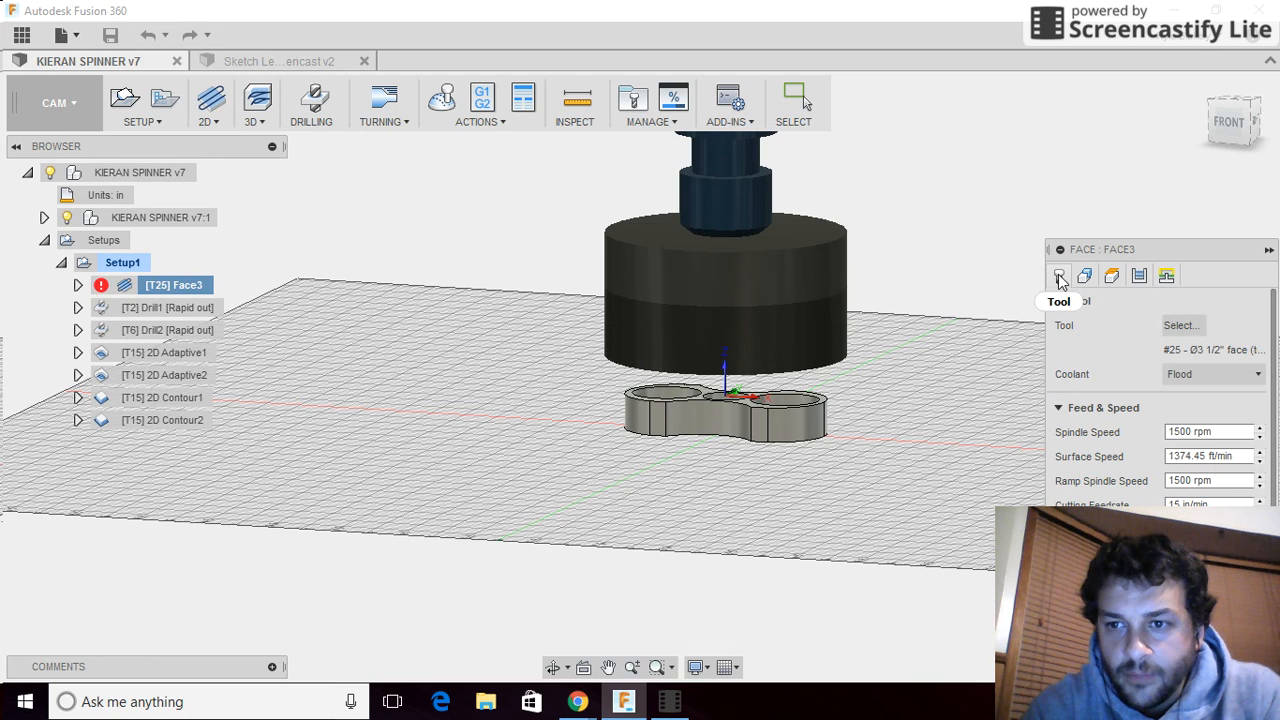
pyautogui.click(1181, 325)
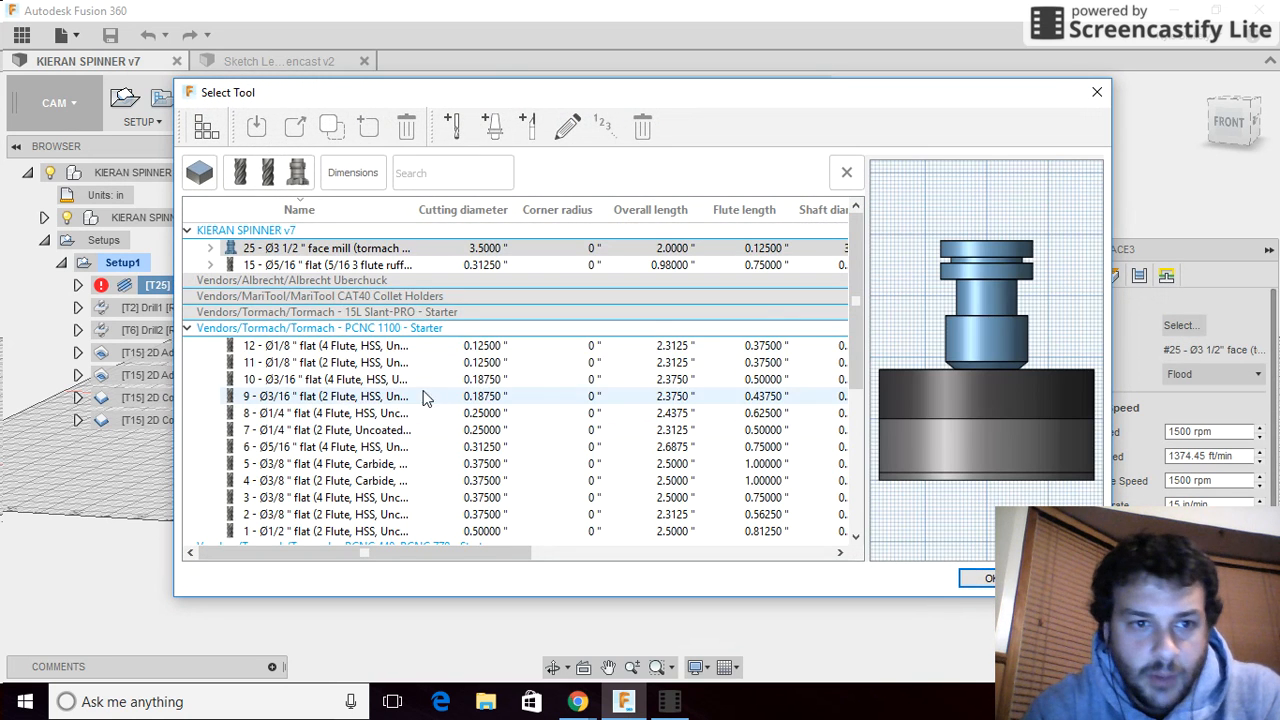
pyautogui.click(205, 126)
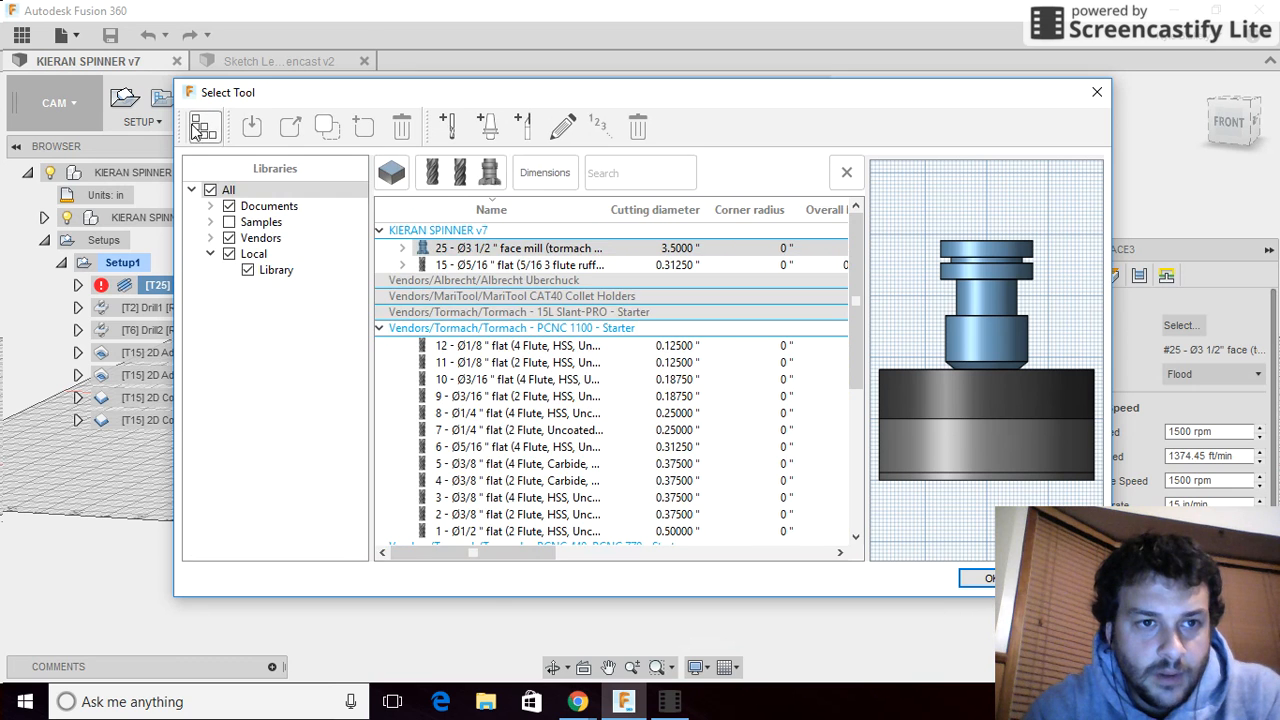
pyautogui.click(260, 272)
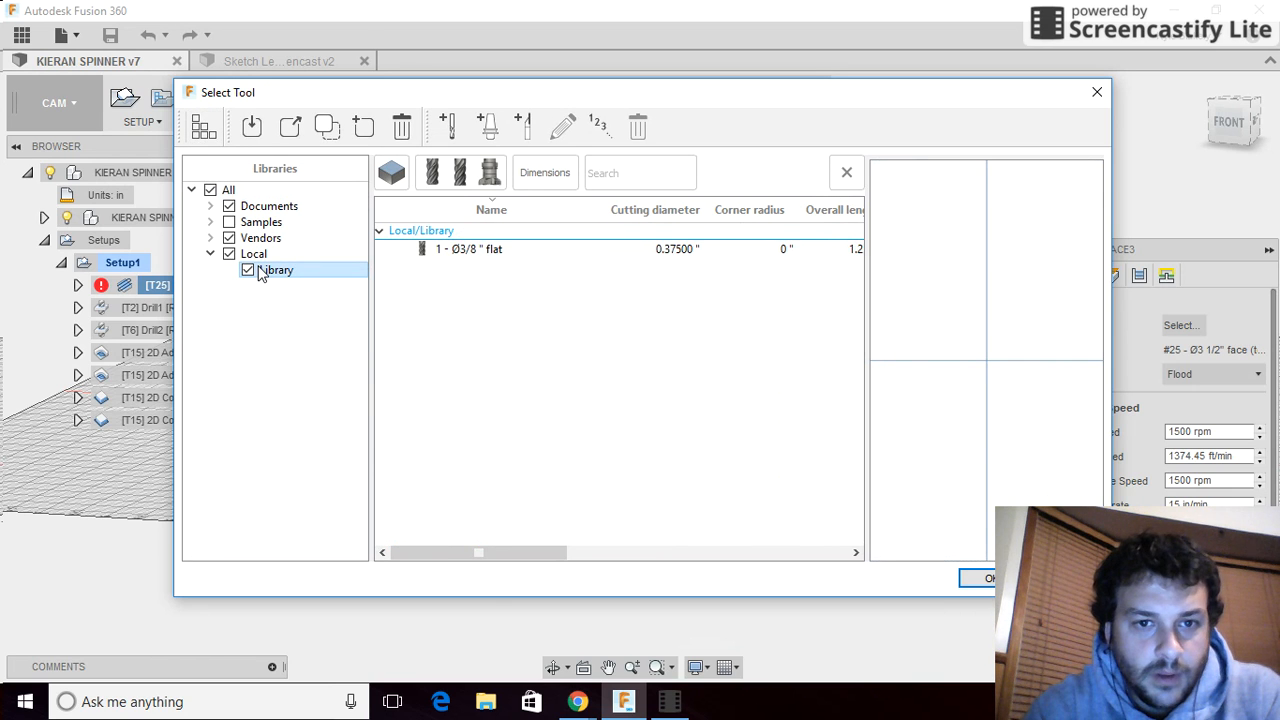
pyautogui.press('Escape')
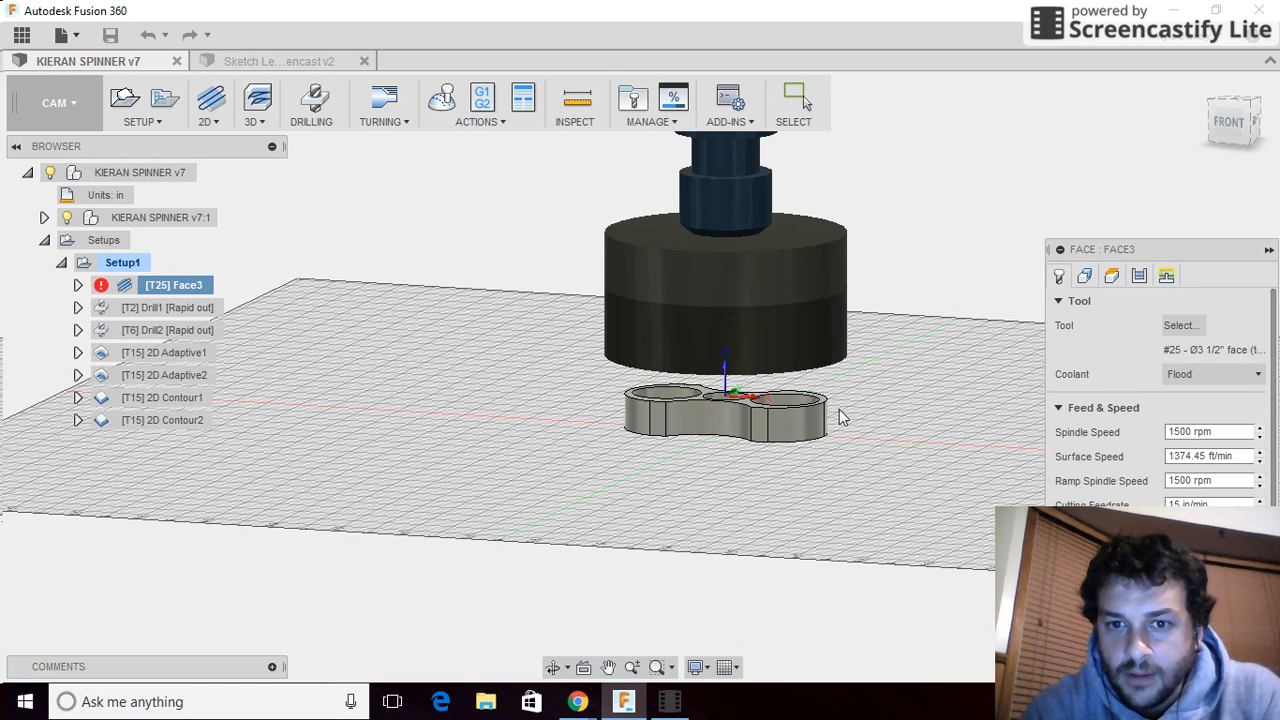
# - Review Face3's stock contours and its clearance, retract and feed heights, and accept the operation
pyautogui.click(1085, 277)
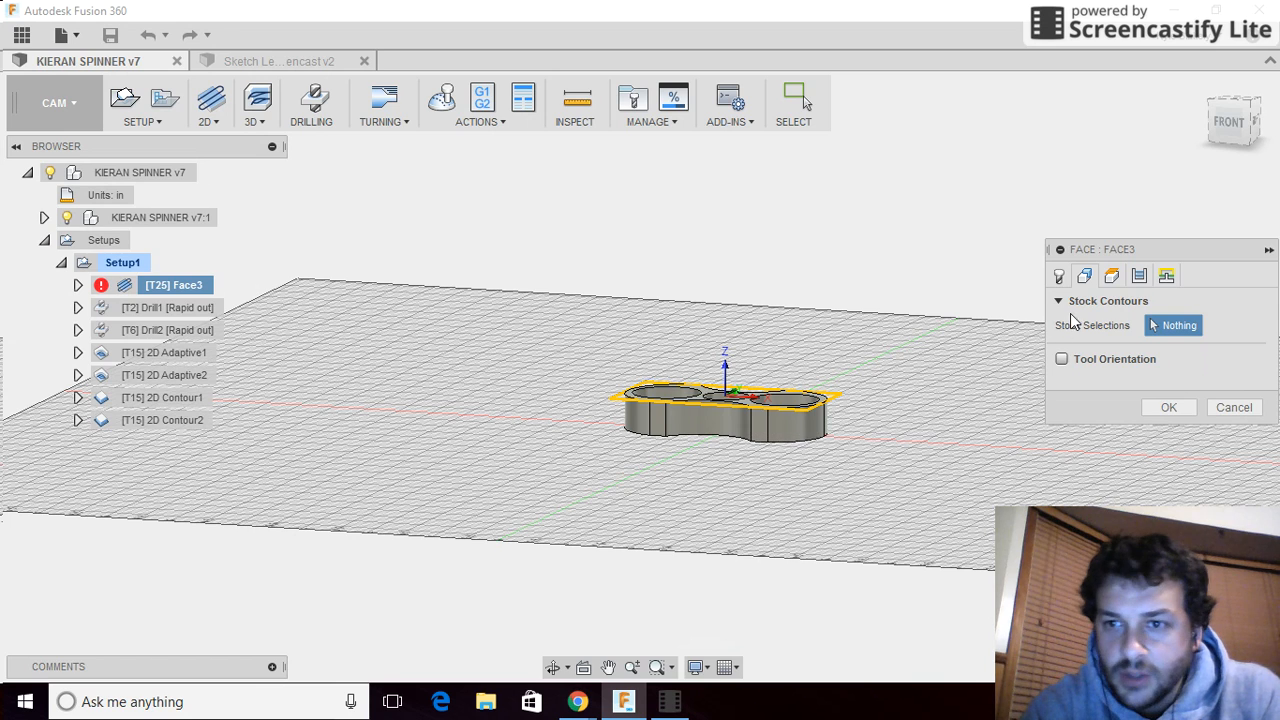
pyautogui.click(1111, 279)
pyautogui.scroll(-1, 1258, 417)
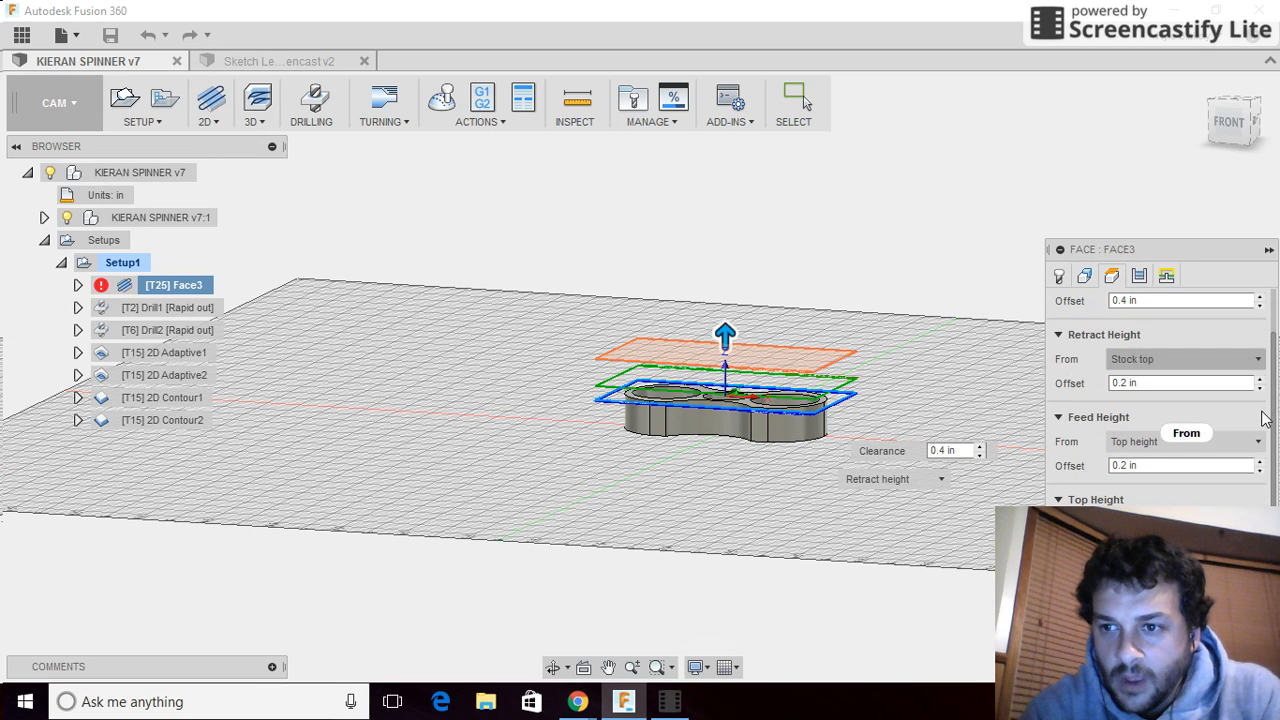
pyautogui.scroll(1, 1104, 425)
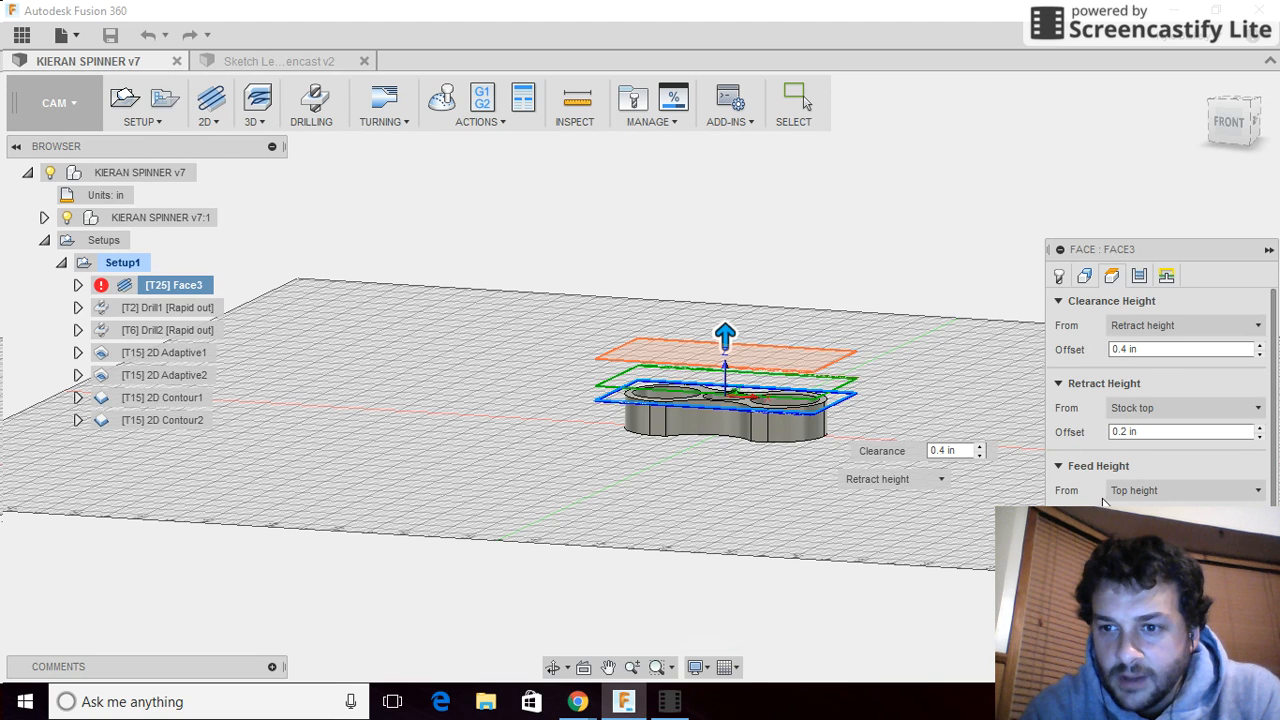
pyautogui.scroll(-1, 1103, 502)
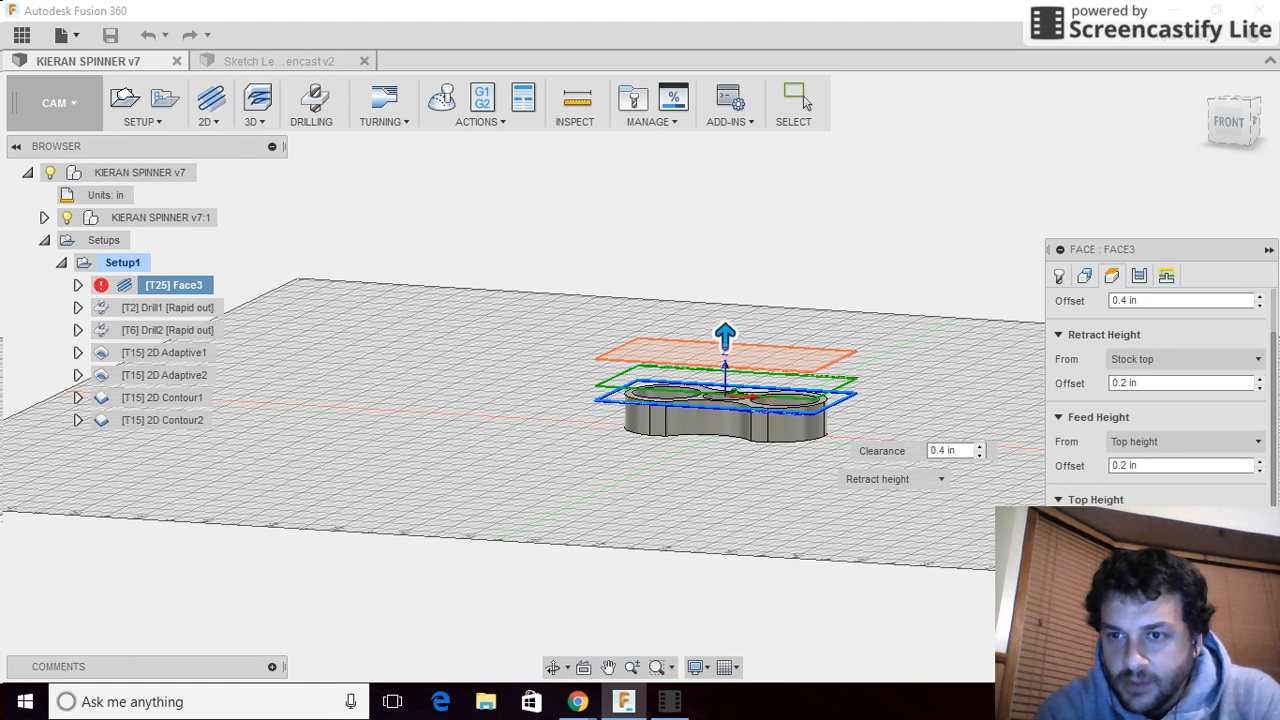
pyautogui.press('Return')
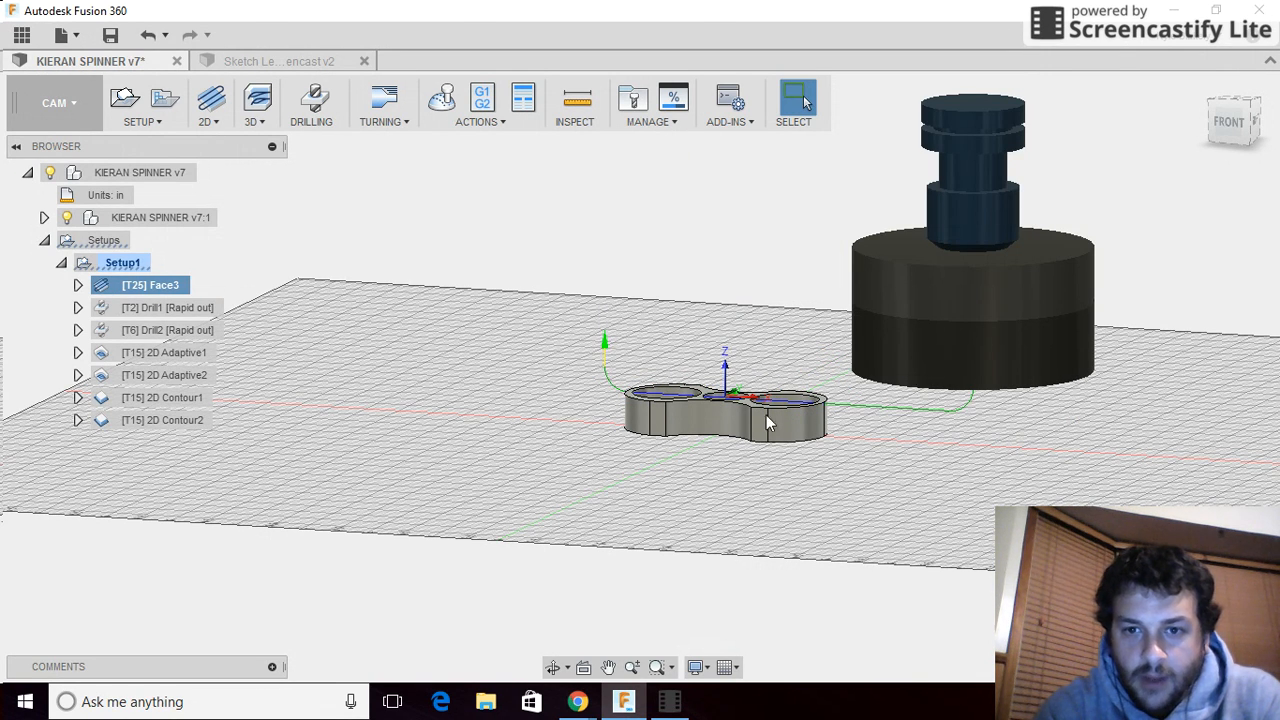
# - Simulate the Face3 operation with the stock shown, play the facing pass, and exit the simulation
pyautogui.click(435, 100)
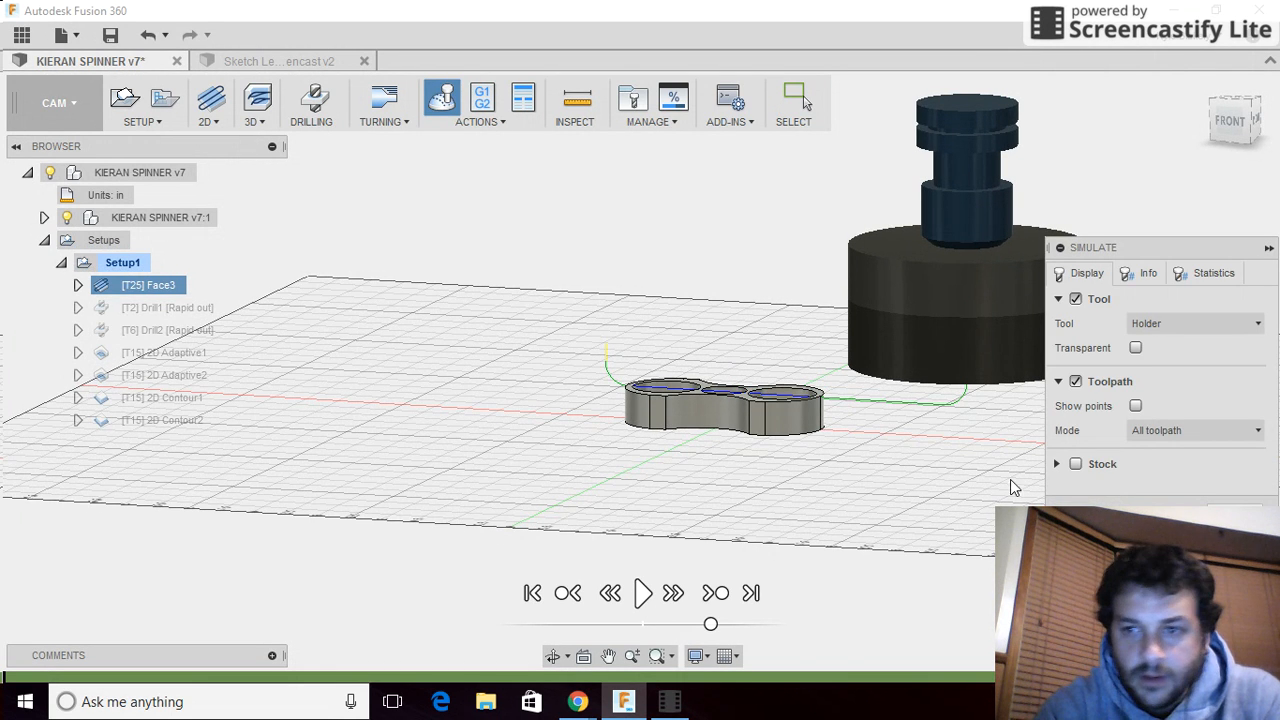
pyautogui.click(1075, 463)
pyautogui.click(642, 593)
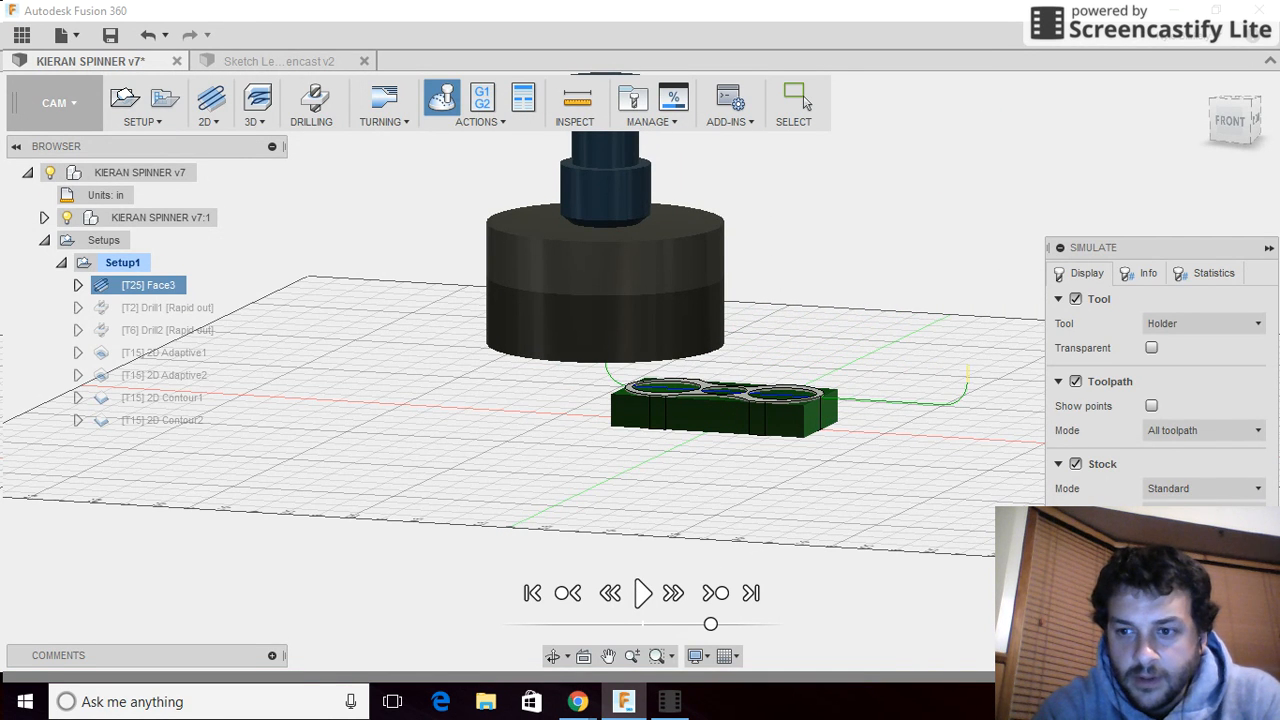
pyautogui.press('Escape')
# - Simulate the Drill1 operation on the stock from a raised front angle, and exit the simulation
pyautogui.click(163, 305)
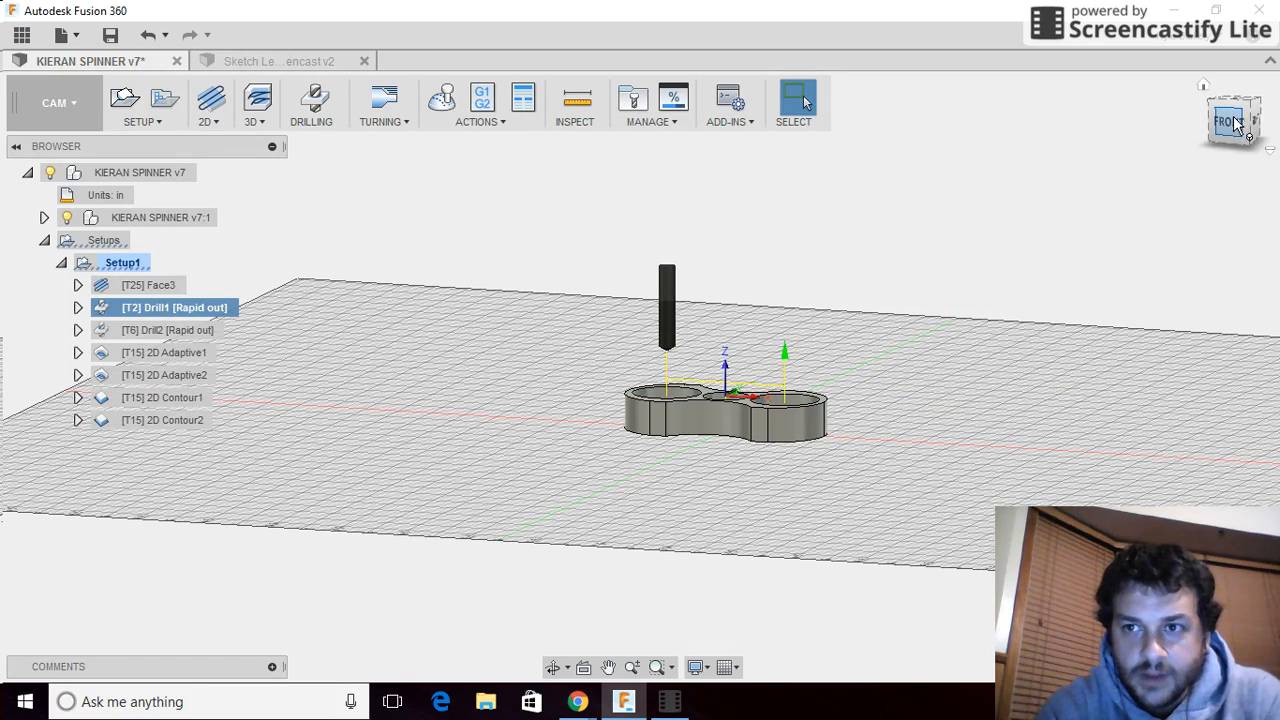
pyautogui.moveTo(1233, 121); pyautogui.dragTo(1235, 137)
pyautogui.scroll(4, 790, 408)
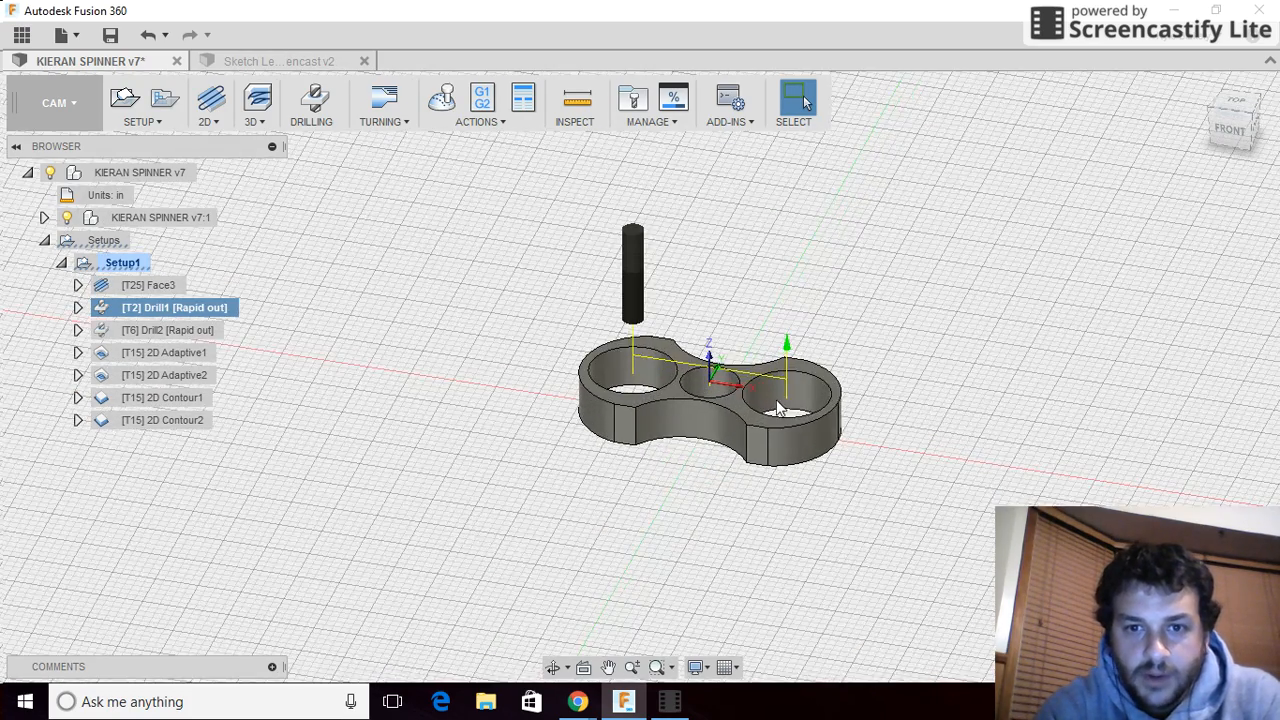
pyautogui.click(441, 96)
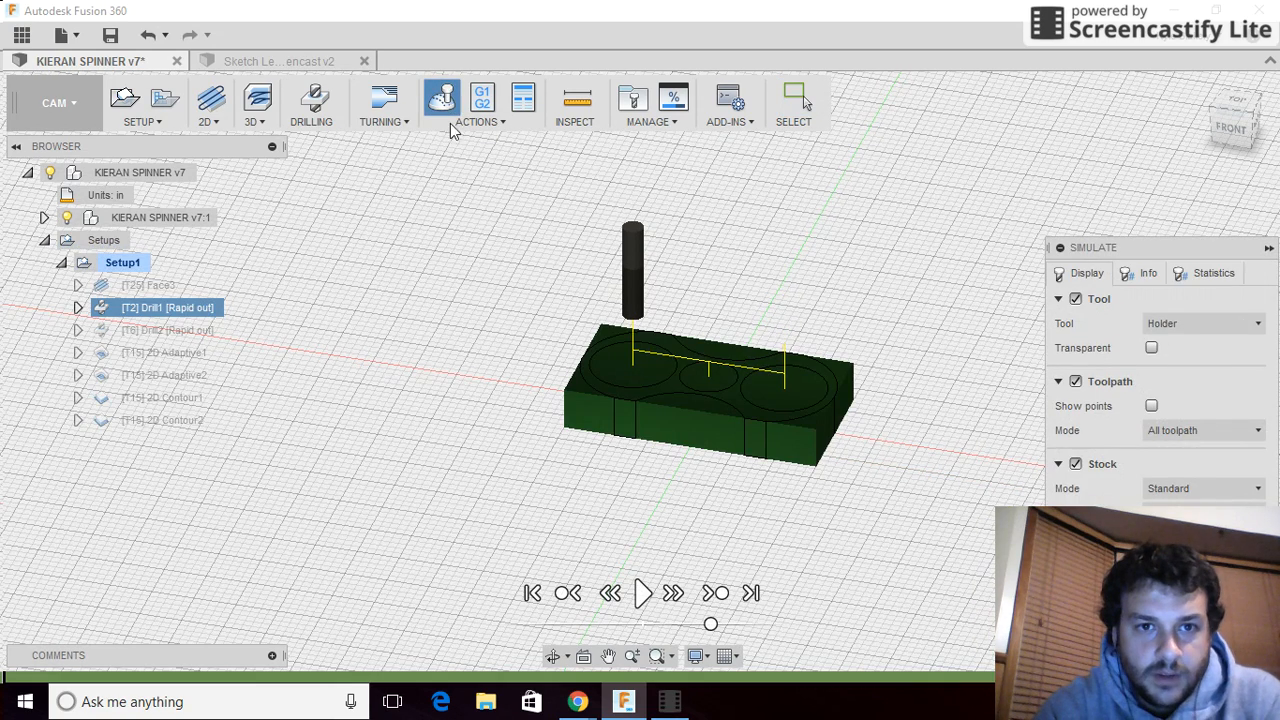
pyautogui.click(643, 593)
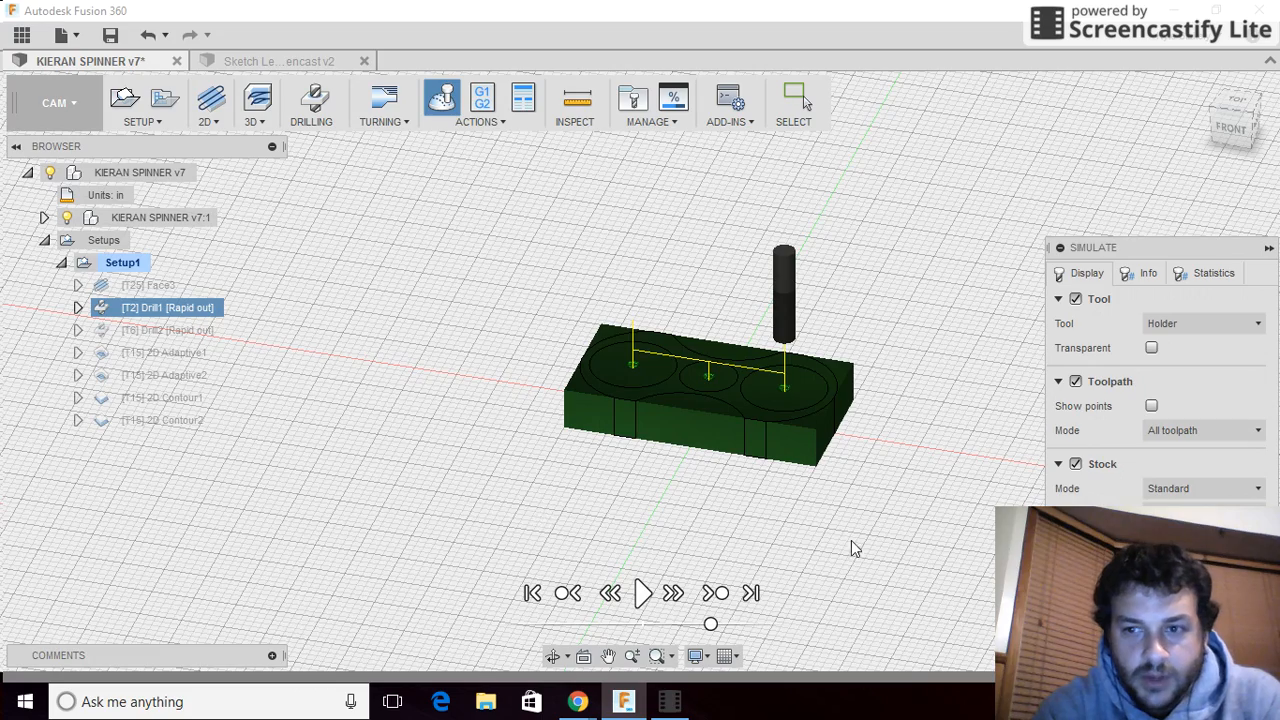
pyautogui.press('Escape')
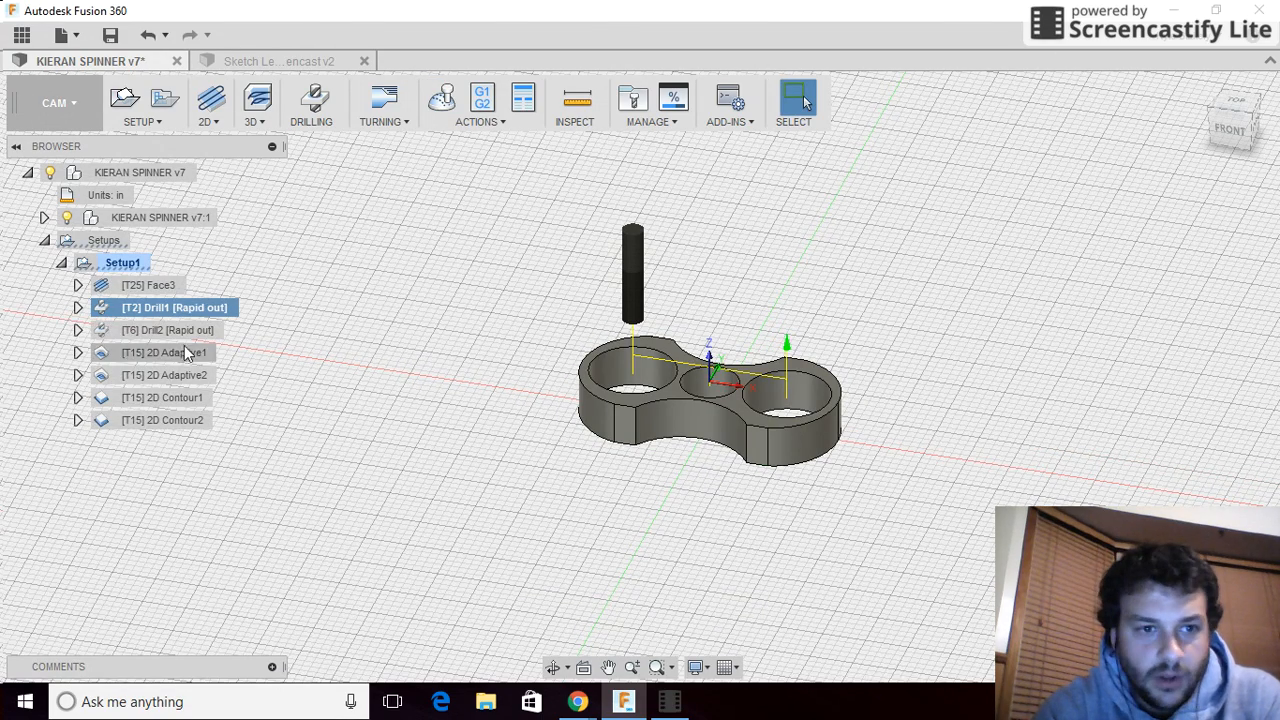
# - Simulate the Drill2 operation drilling the spinner's three hole centres, and exit the simulation
pyautogui.click(180, 332)
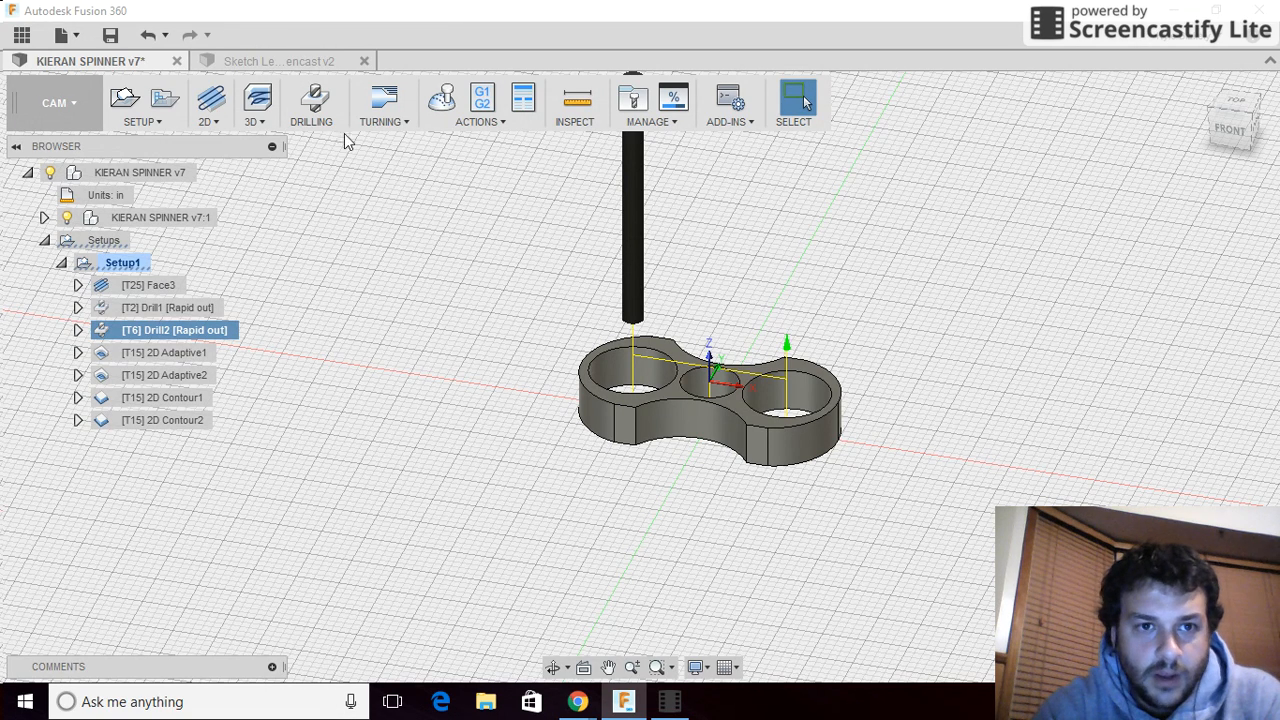
pyautogui.click(442, 98)
pyautogui.click(642, 593)
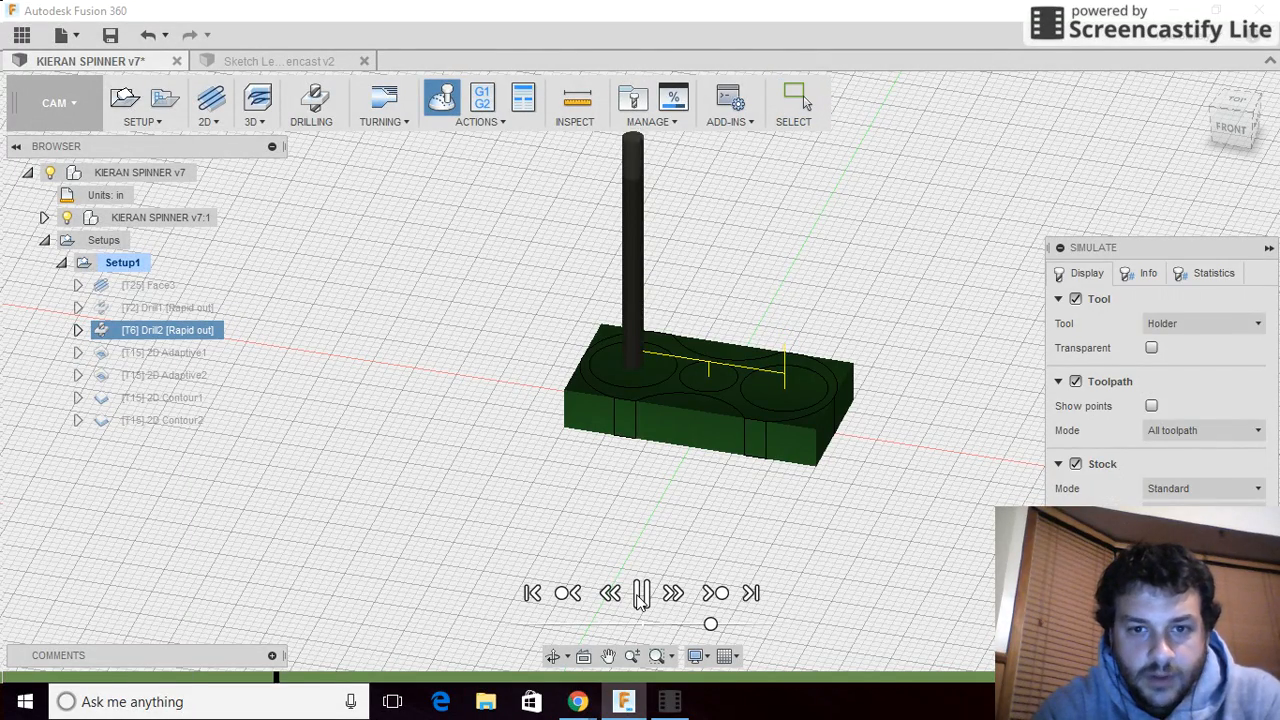
pyautogui.click(642, 593)
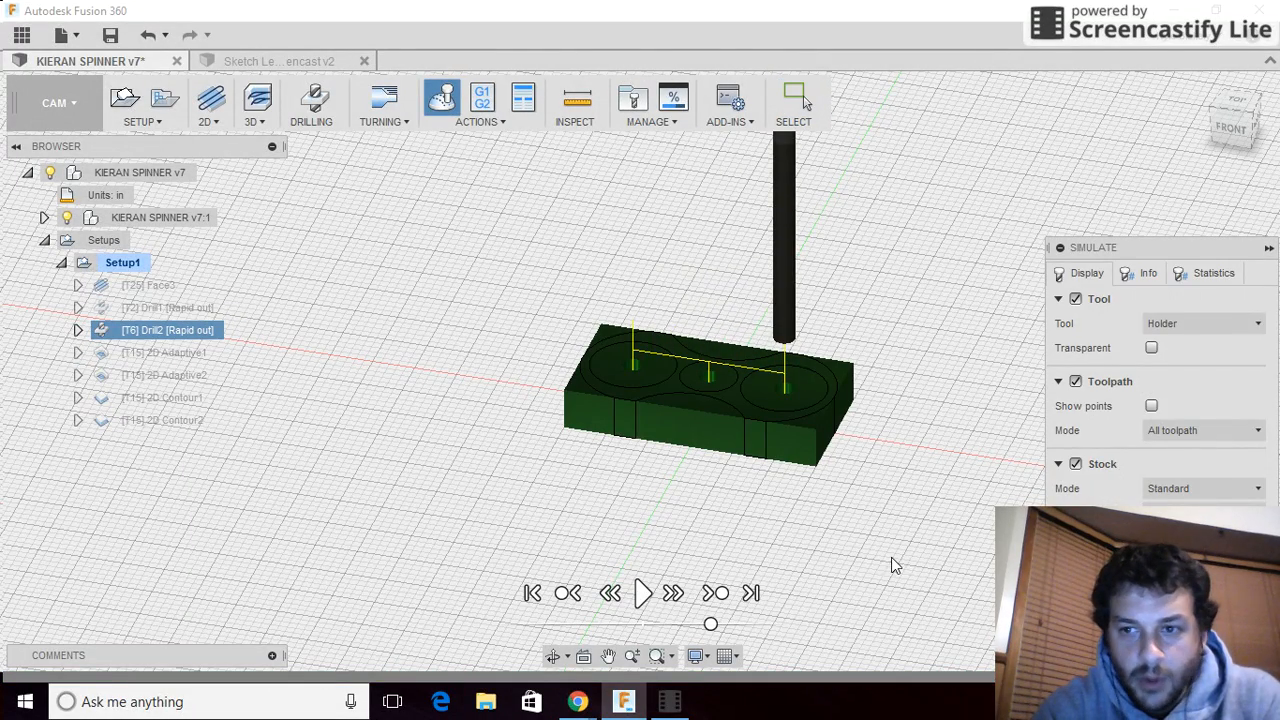
pyautogui.press('Escape')
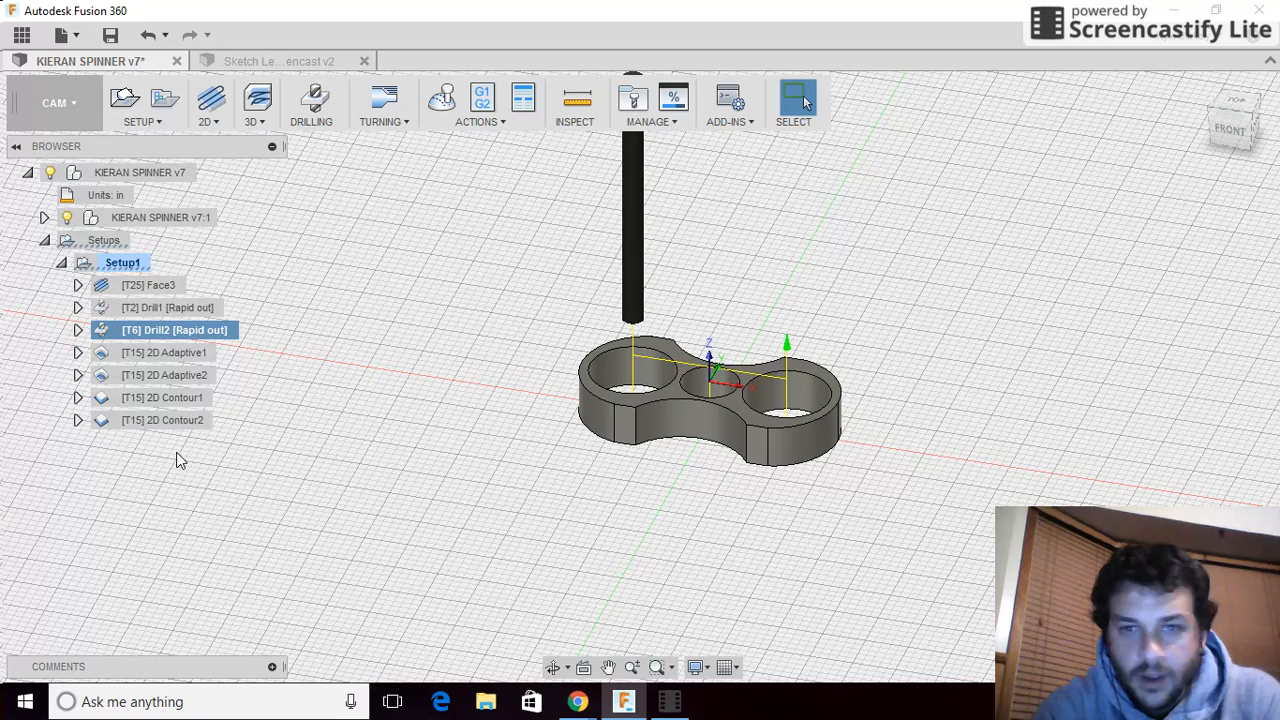
# - Display the 2D Adaptive1 toolpath and examine its cutting depth along the spinner's outer profile from the front view
pyautogui.click(178, 358)
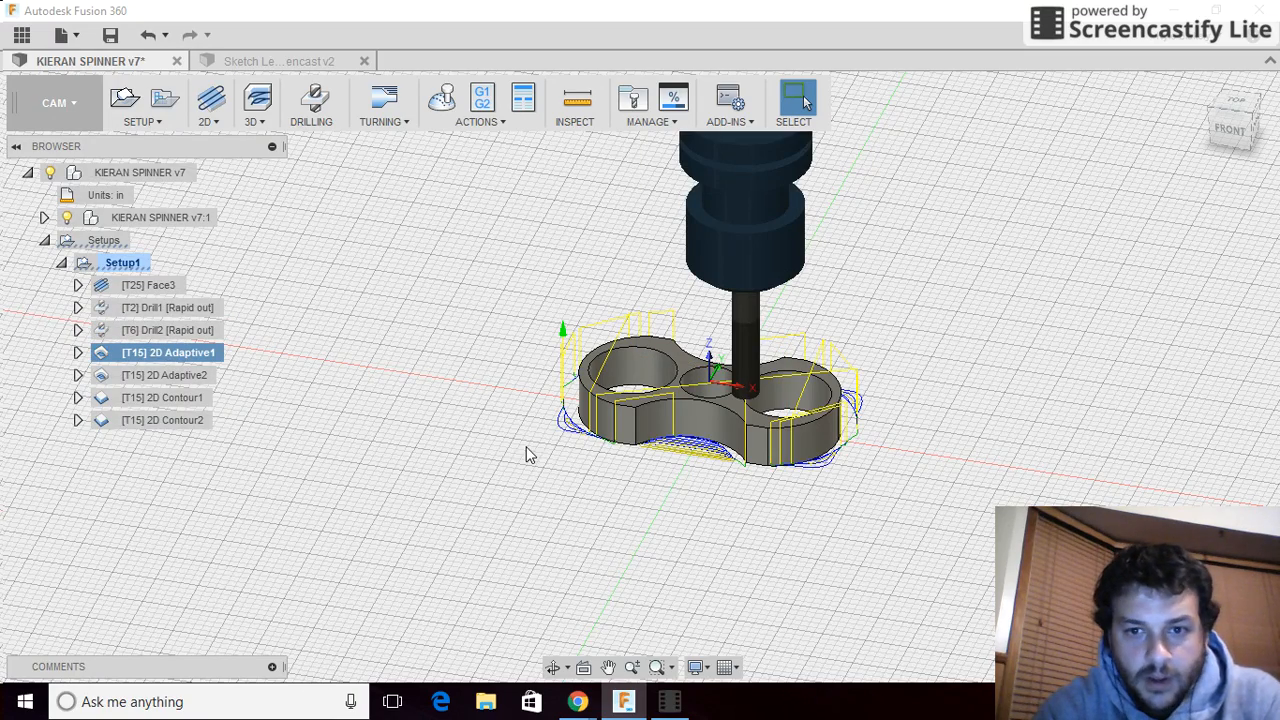
pyautogui.click(1236, 104)
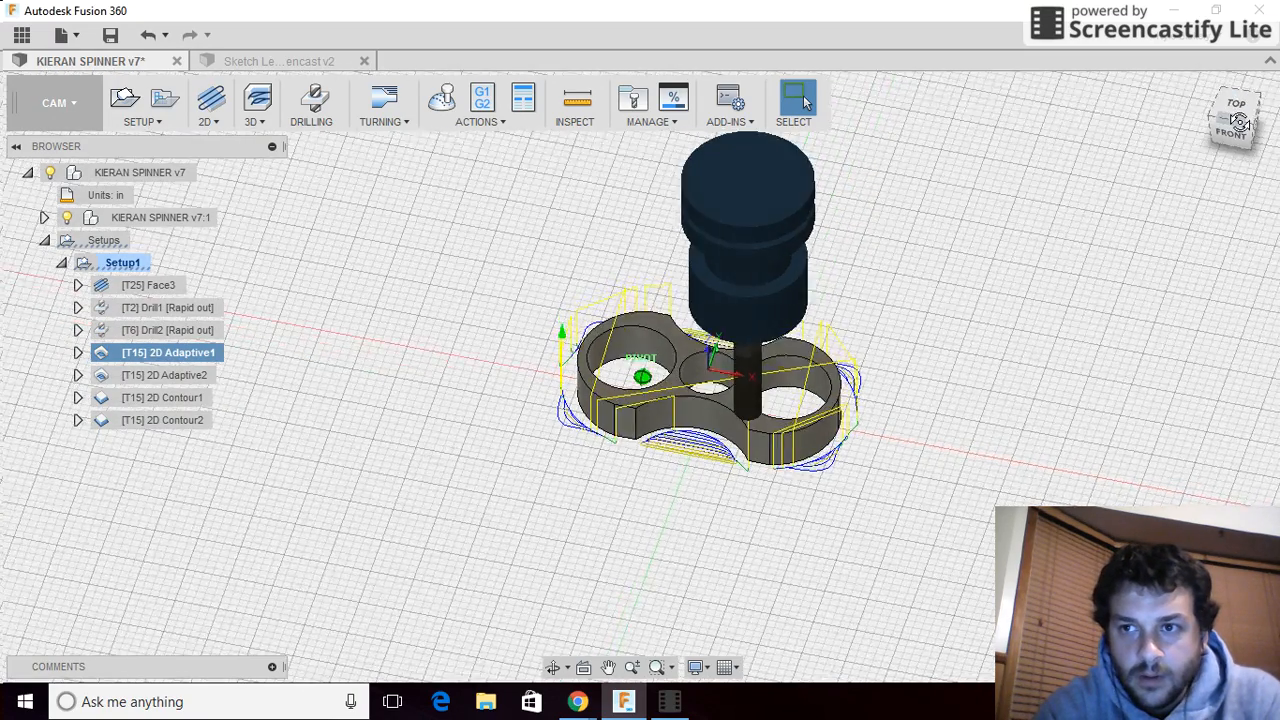
pyautogui.moveTo(642, 376)
pyautogui.keyDown('shift'); pyautogui.mouseDown(button='middle')
pyautogui.moveTo(662, 366)
pyautogui.moveTo(636, 372)
pyautogui.moveTo(642, 270)
pyautogui.moveTo(610, 290)
pyautogui.moveTo(640, 320)
pyautogui.moveTo(520, 330)
pyautogui.mouseUp(button='middle'); pyautogui.keyUp('shift')
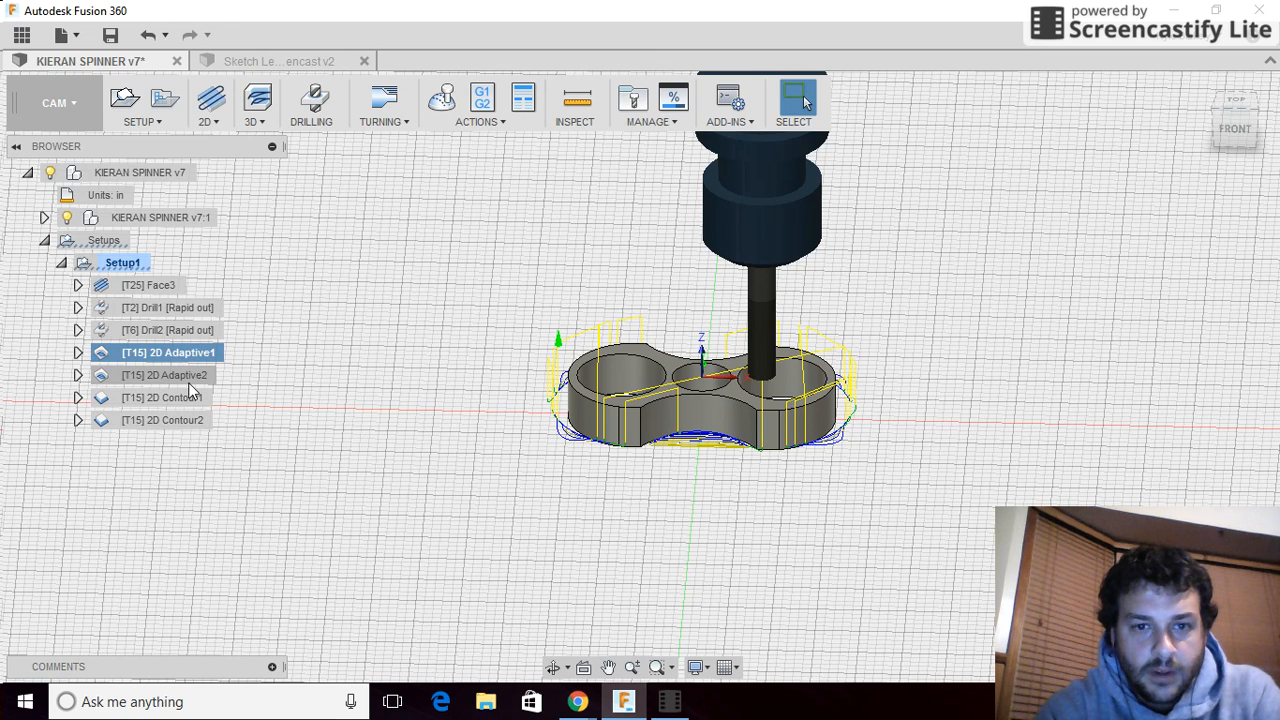
pyautogui.click(1235, 128)
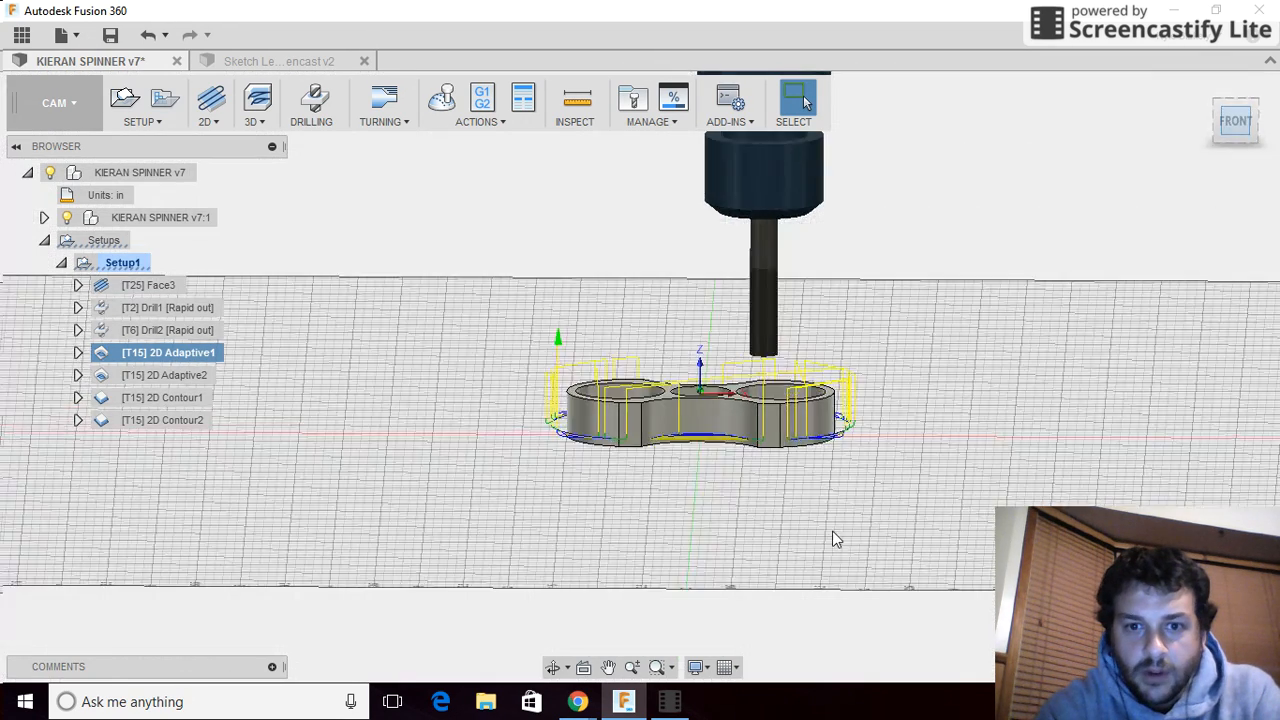
pyautogui.scroll(3, 737, 447)
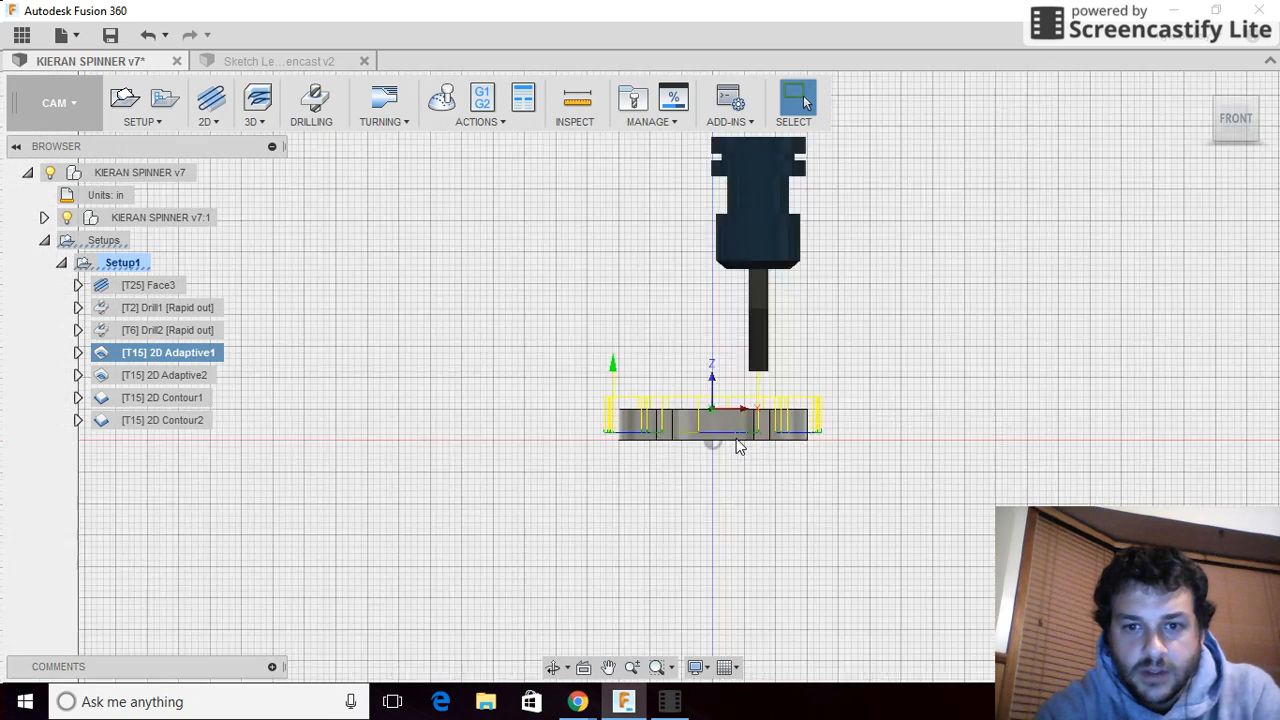
pyautogui.scroll(3, 735, 440)
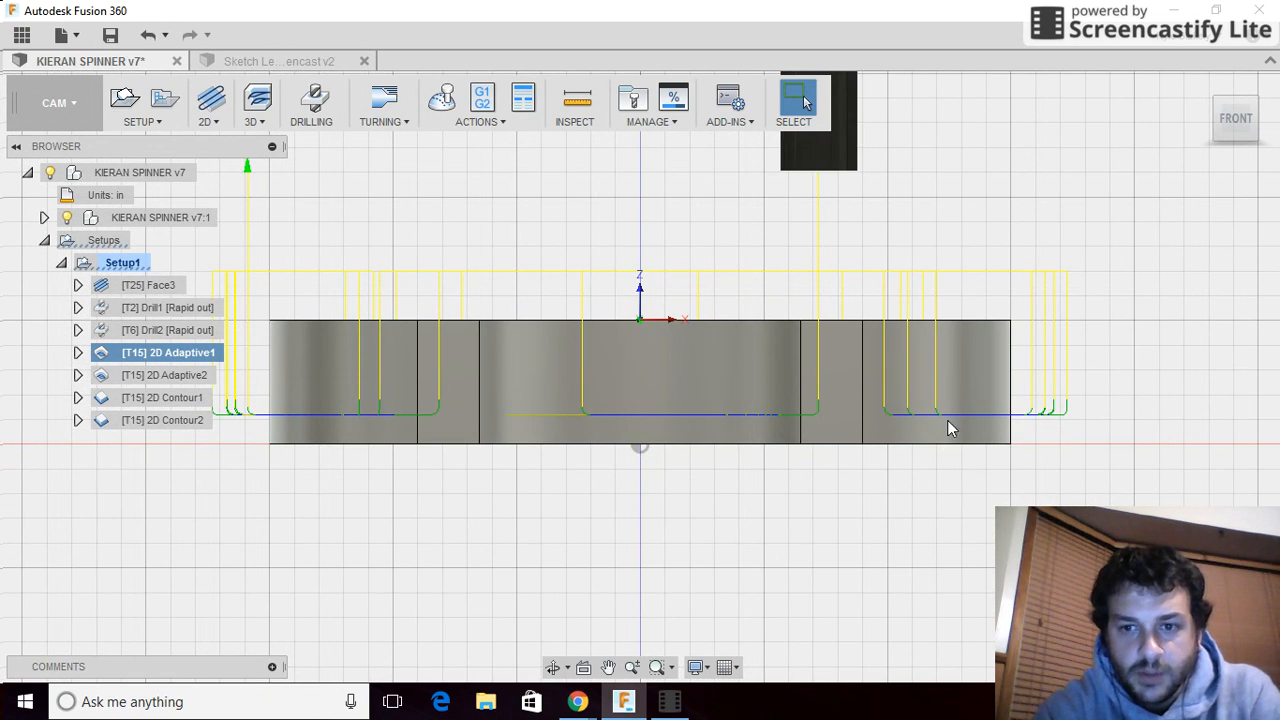
pyautogui.scroll(-3, 890, 495)
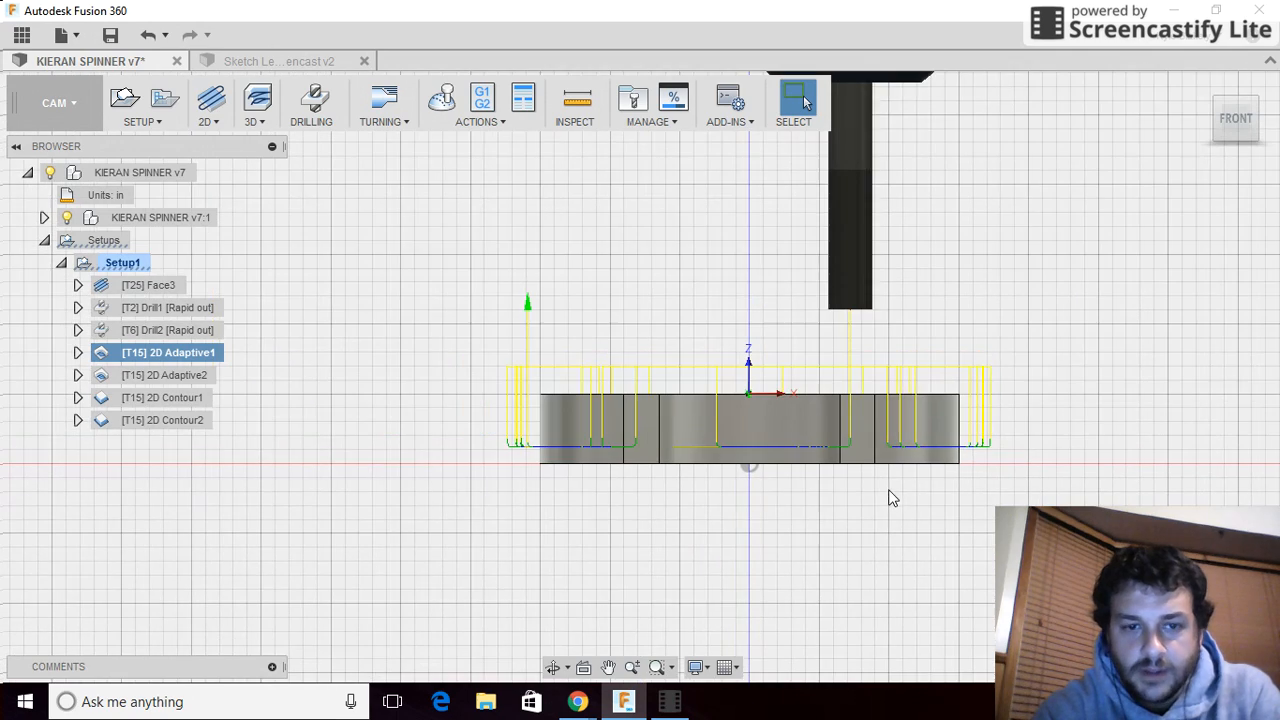
# - Display the 2D Adaptive2 toolpath in the spinner's holes, review the operation's passes and linking settings, and close them without changes
pyautogui.click(205, 377)
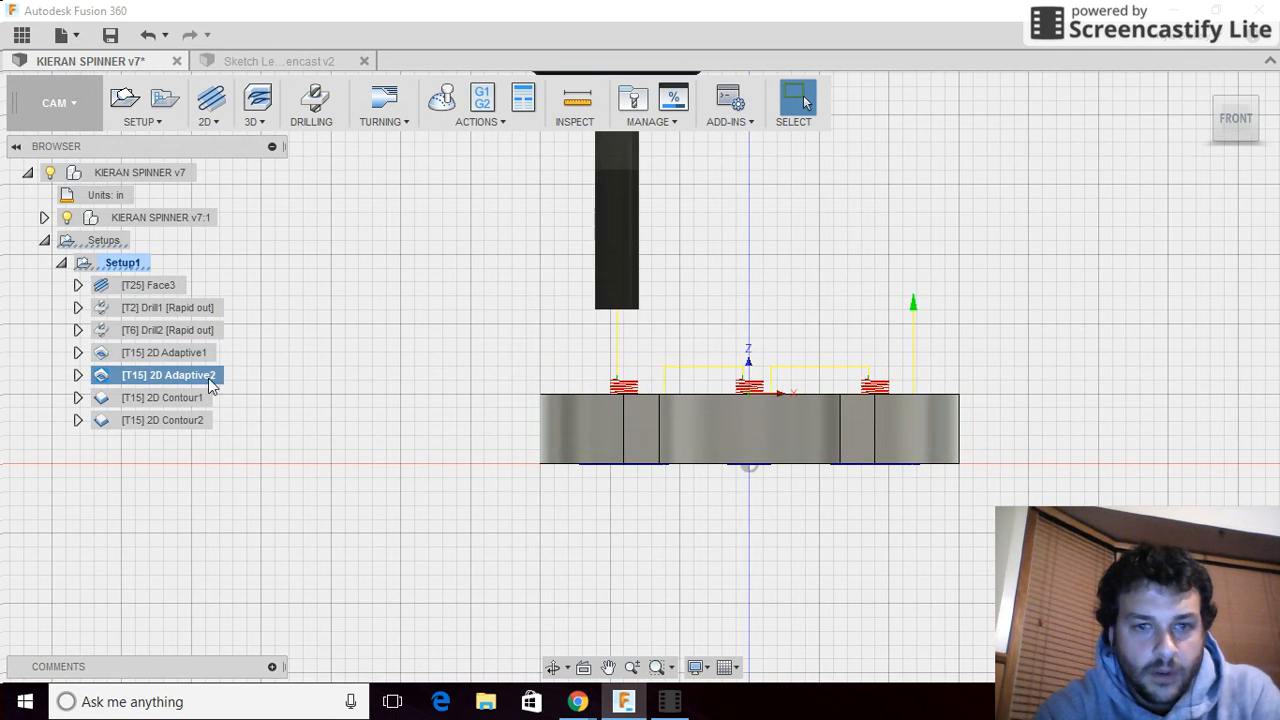
pyautogui.click(1222, 118)
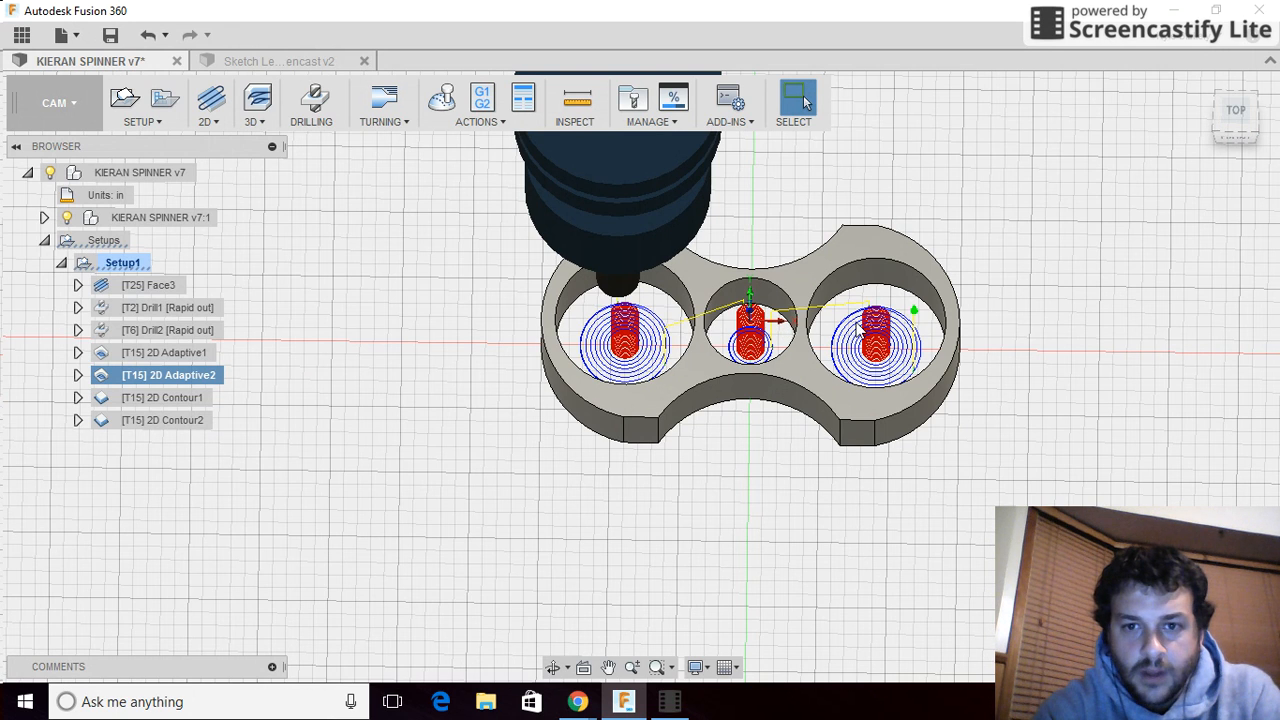
pyautogui.rightClick(194, 372)
pyautogui.click(254, 303)
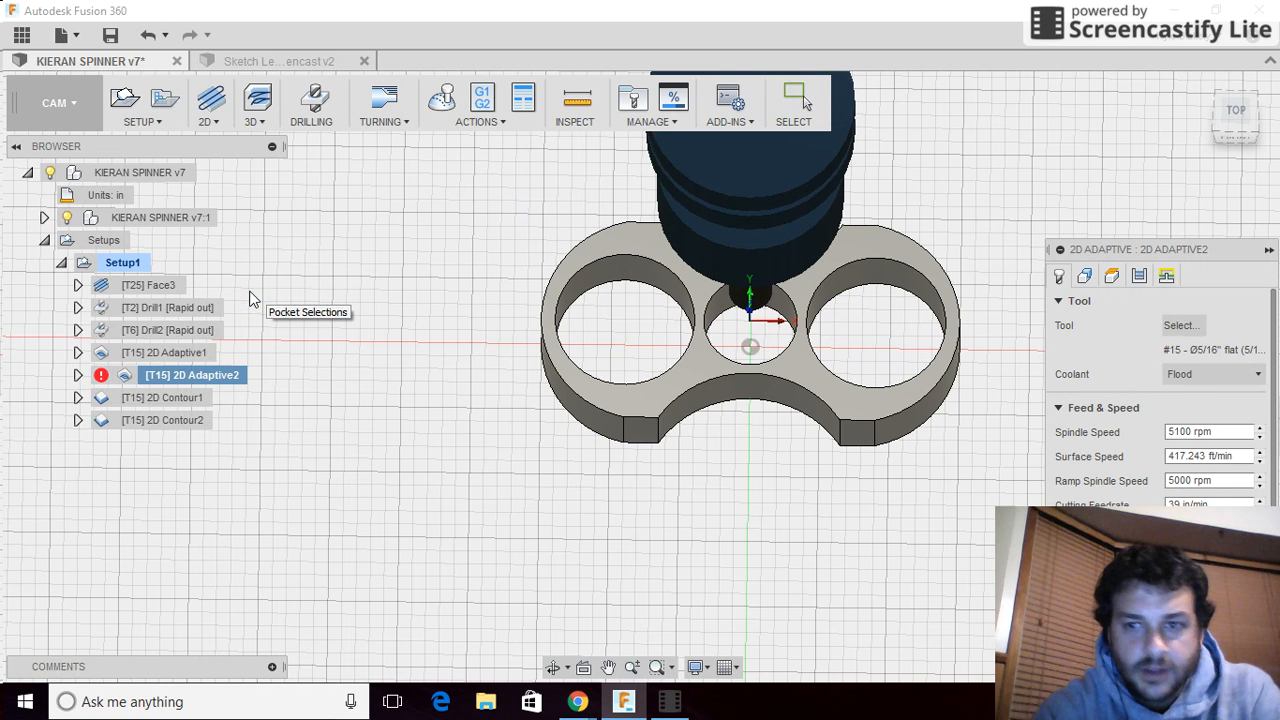
pyautogui.click(1139, 277)
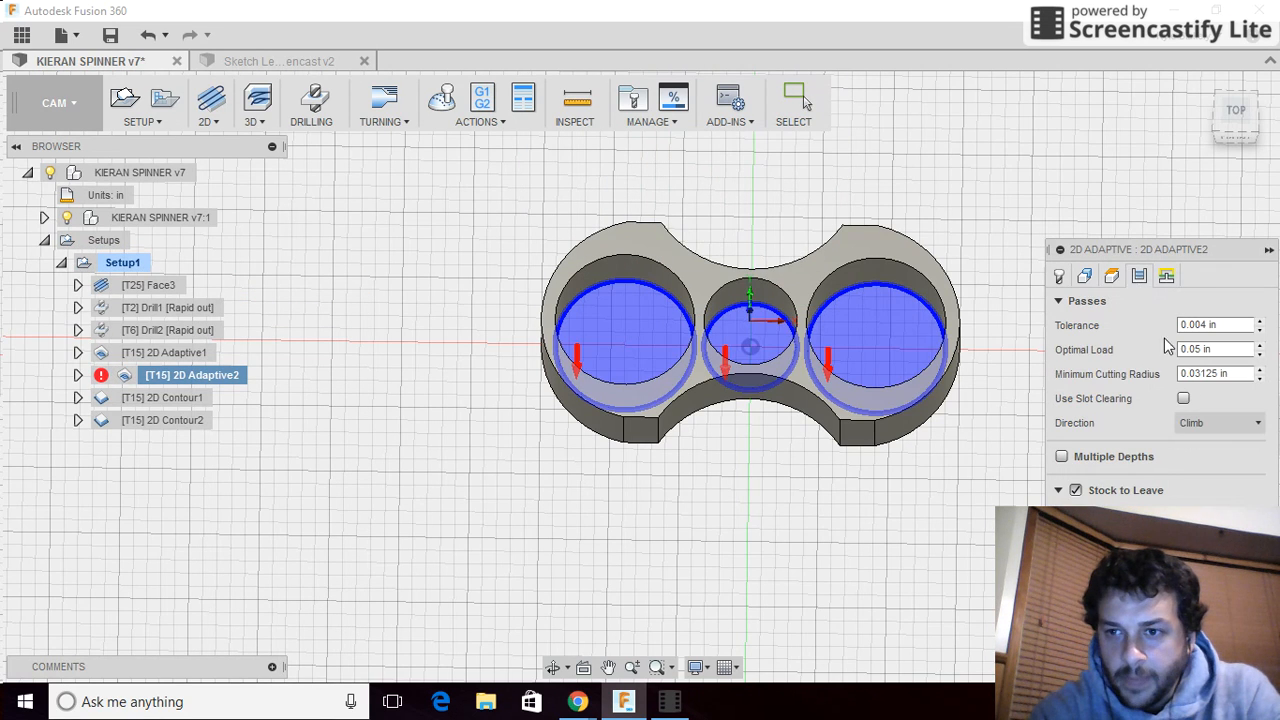
pyautogui.click(1166, 277)
pyautogui.scroll(-3, 1138, 447)
pyautogui.scroll(-3, 1136, 447)
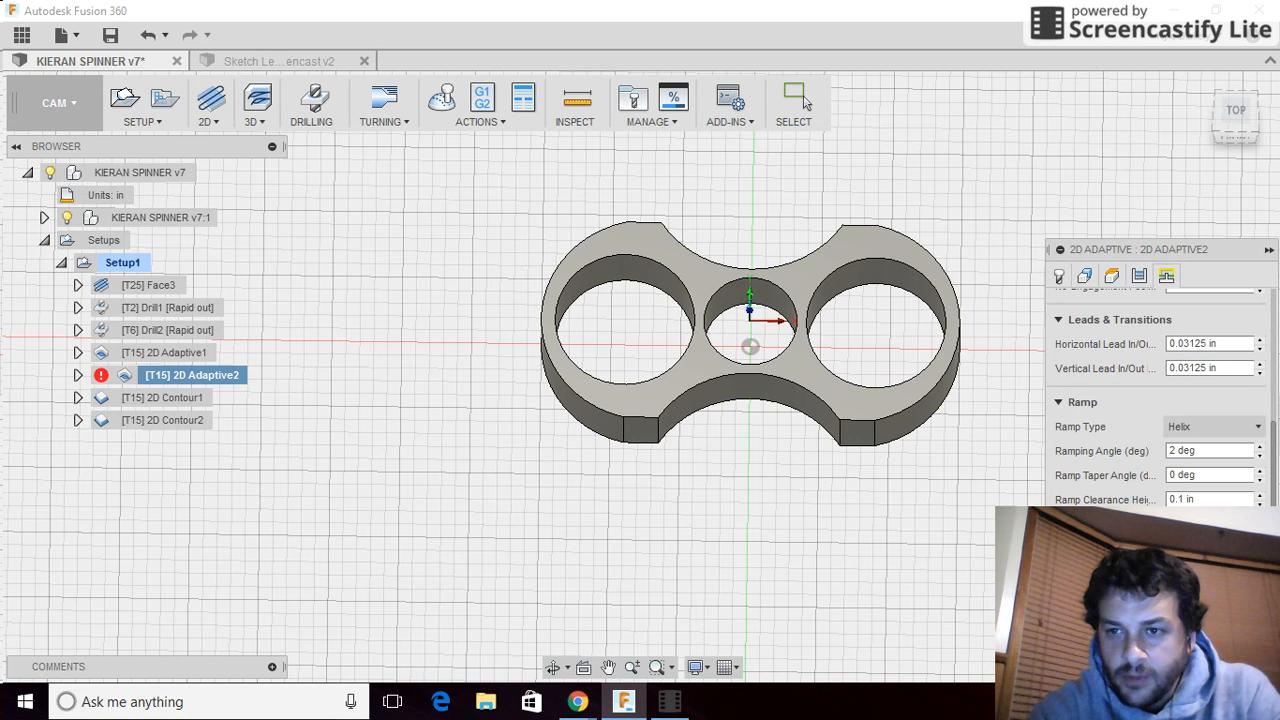
pyautogui.scroll(5, 1124, 478)
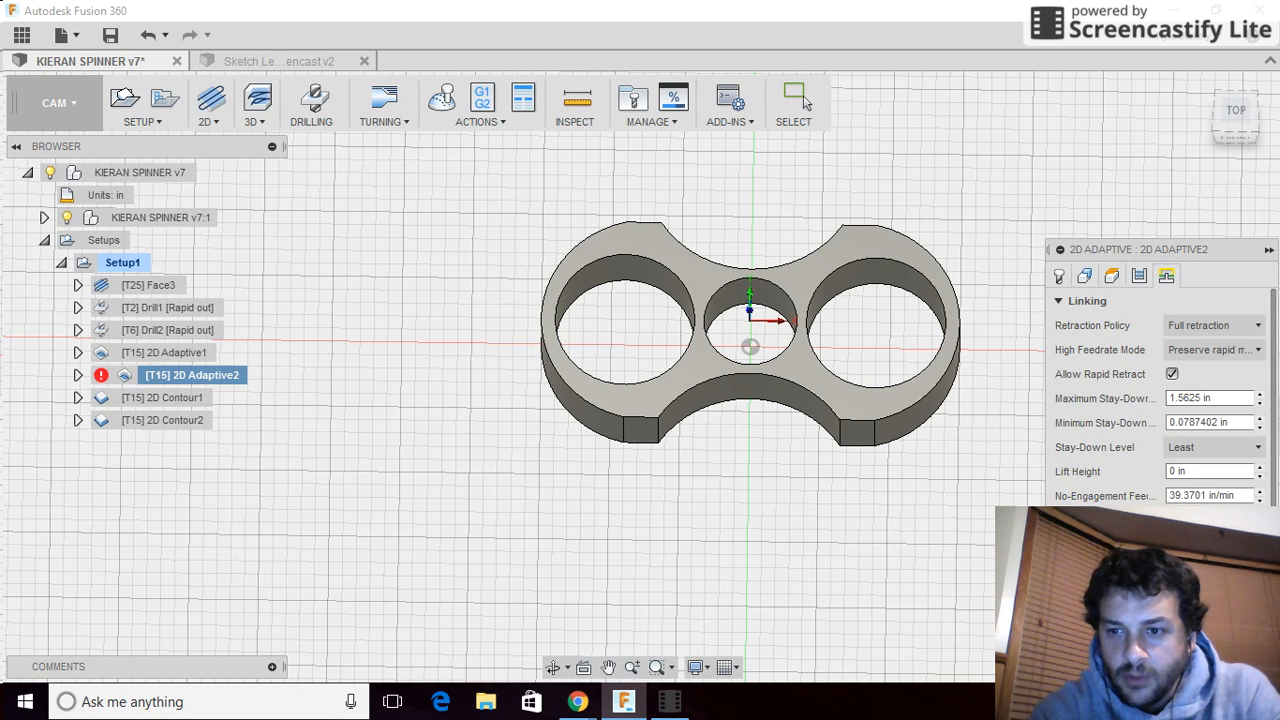
pyautogui.press('Escape')
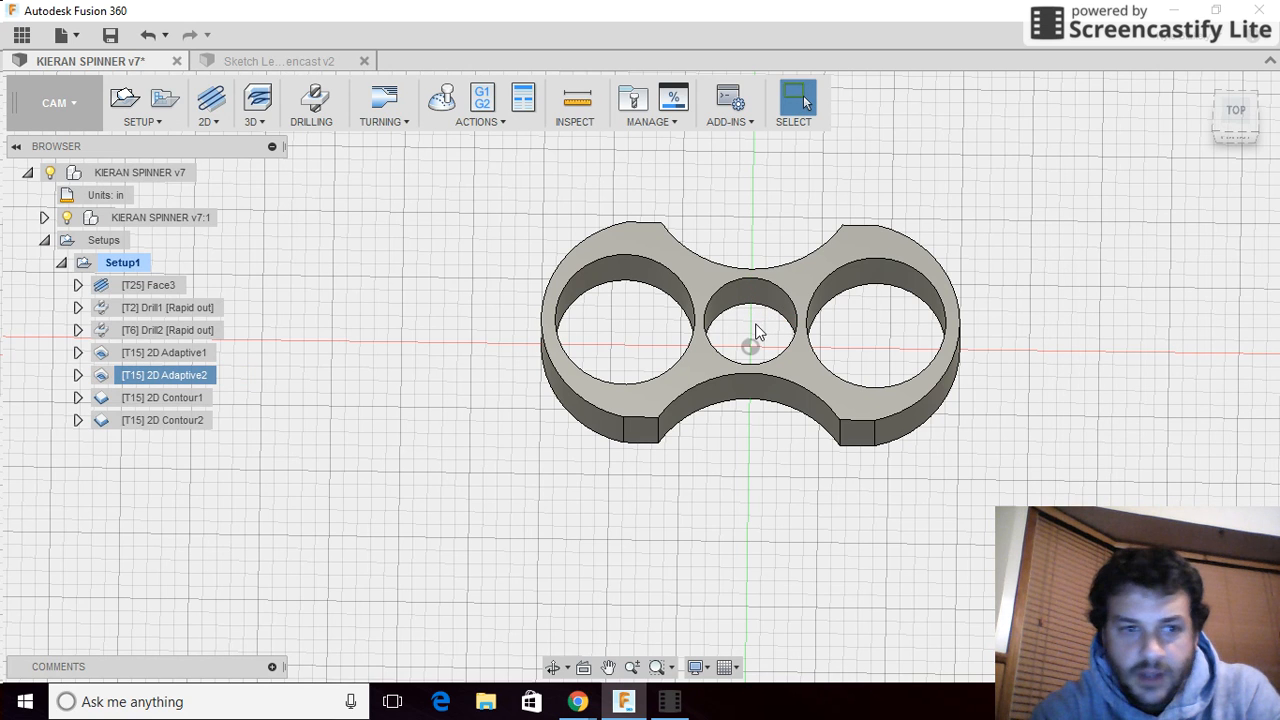
# - Redisplay the 2D Adaptive2 toolpath and examine its helical ramps and clearing loops in the three holes from raised front angles
pyautogui.click(200, 376)
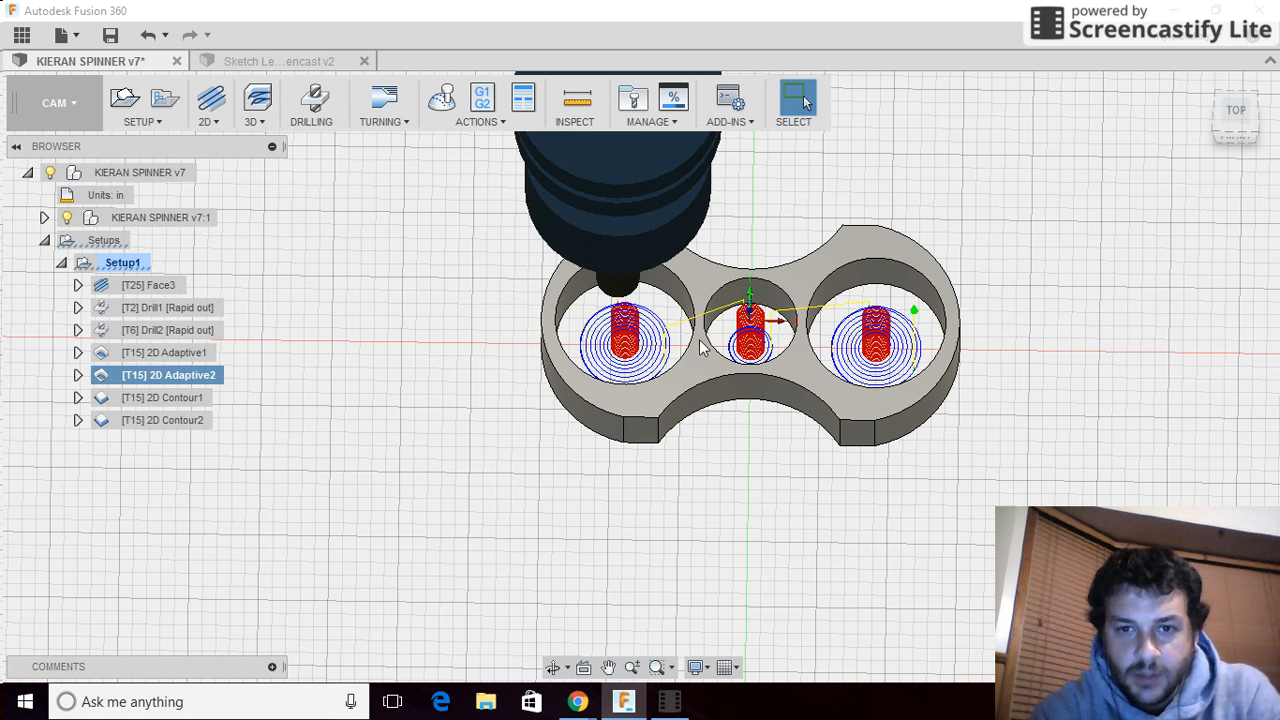
pyautogui.click(1222, 110)
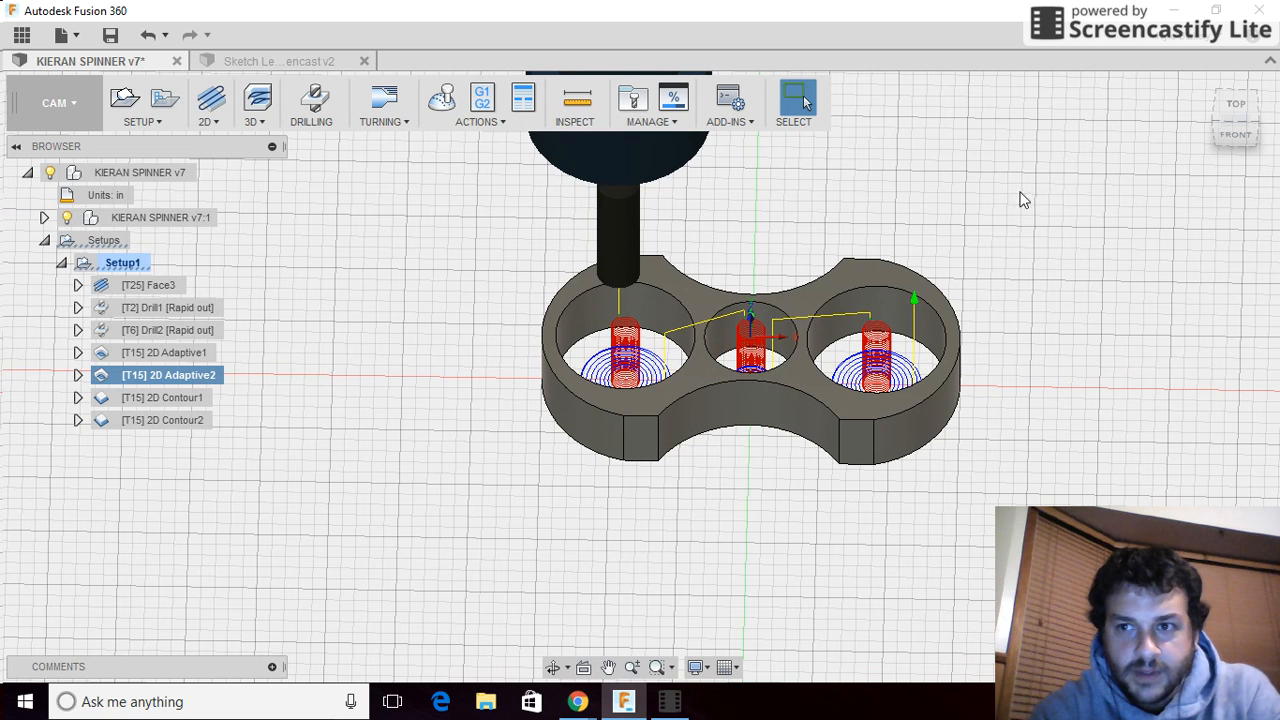
pyautogui.click(1234, 131)
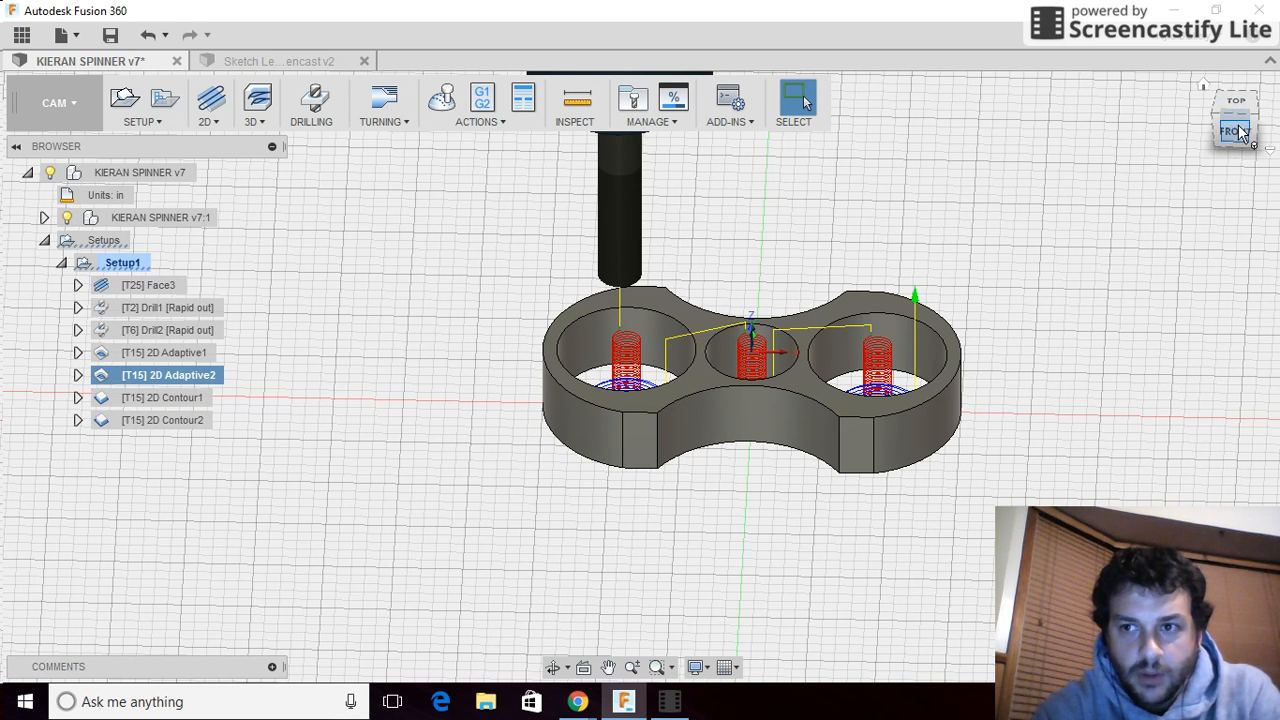
pyautogui.moveTo(1237, 130); pyautogui.dragTo(1237, 138)
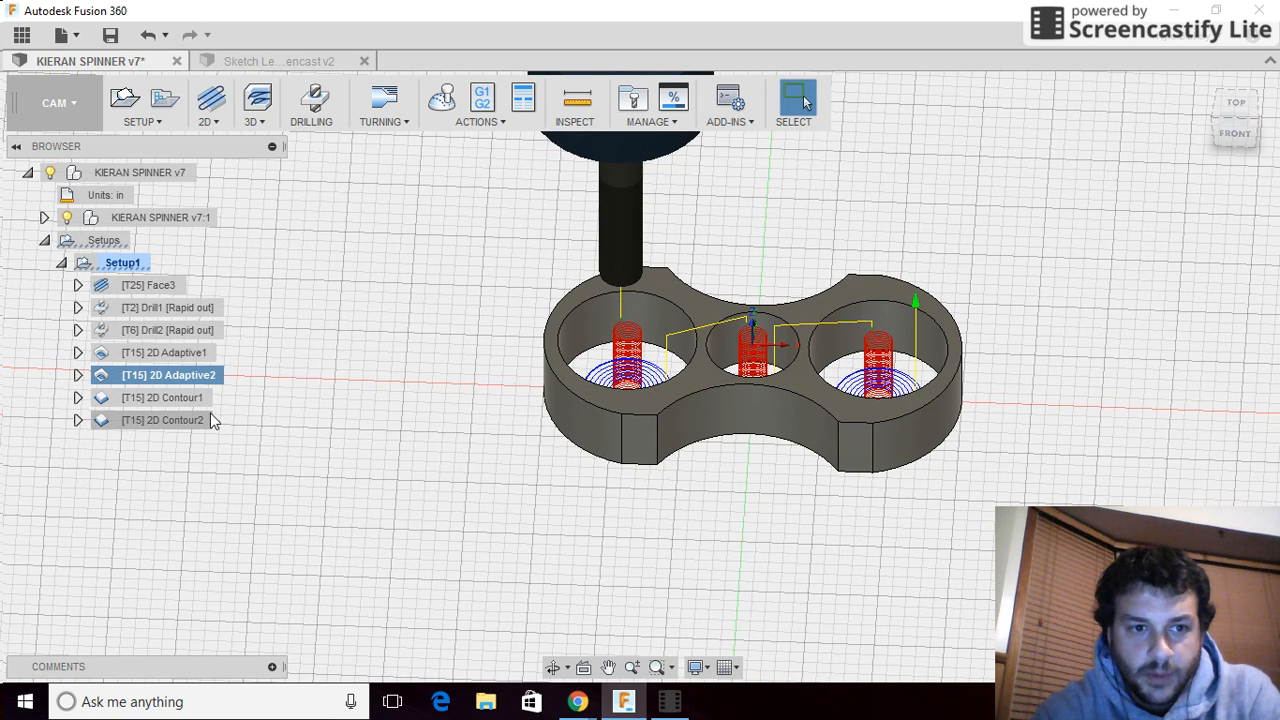
# - Reopen the 2D Adaptive2 operation for editing, review the optimal load among its passes settings, and close it
pyautogui.rightClick(178, 375)
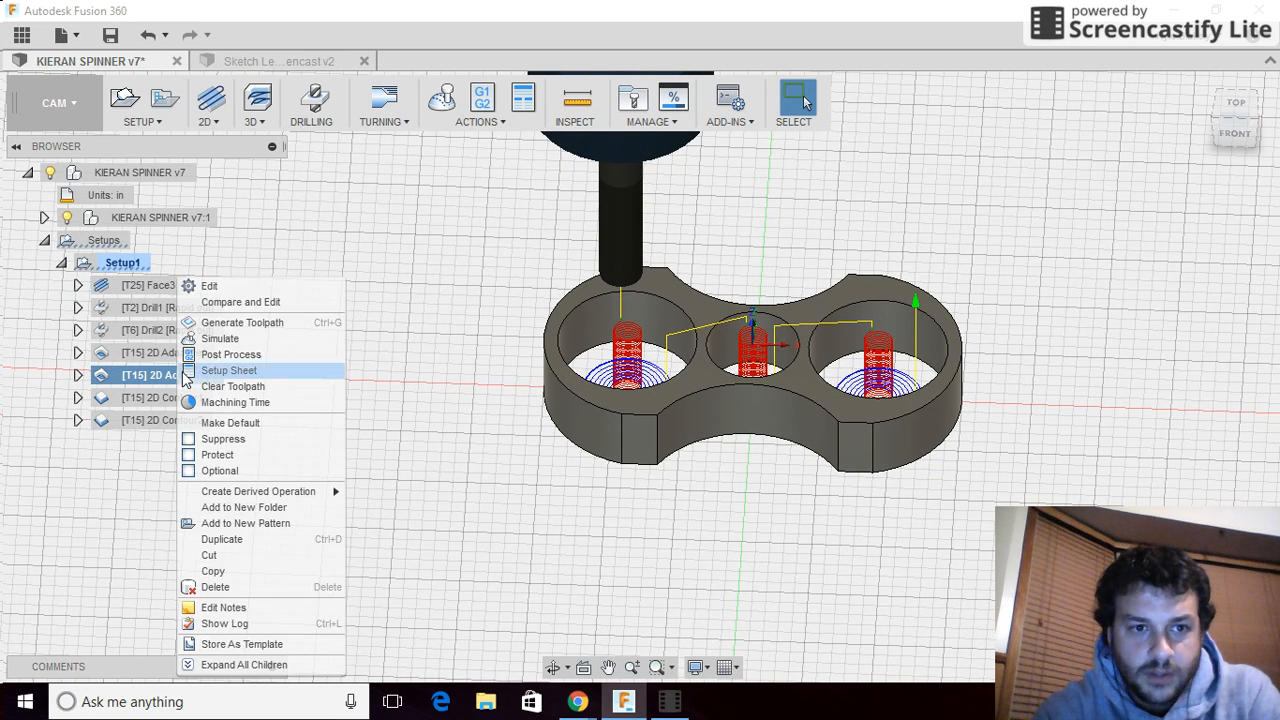
pyautogui.click(230, 287)
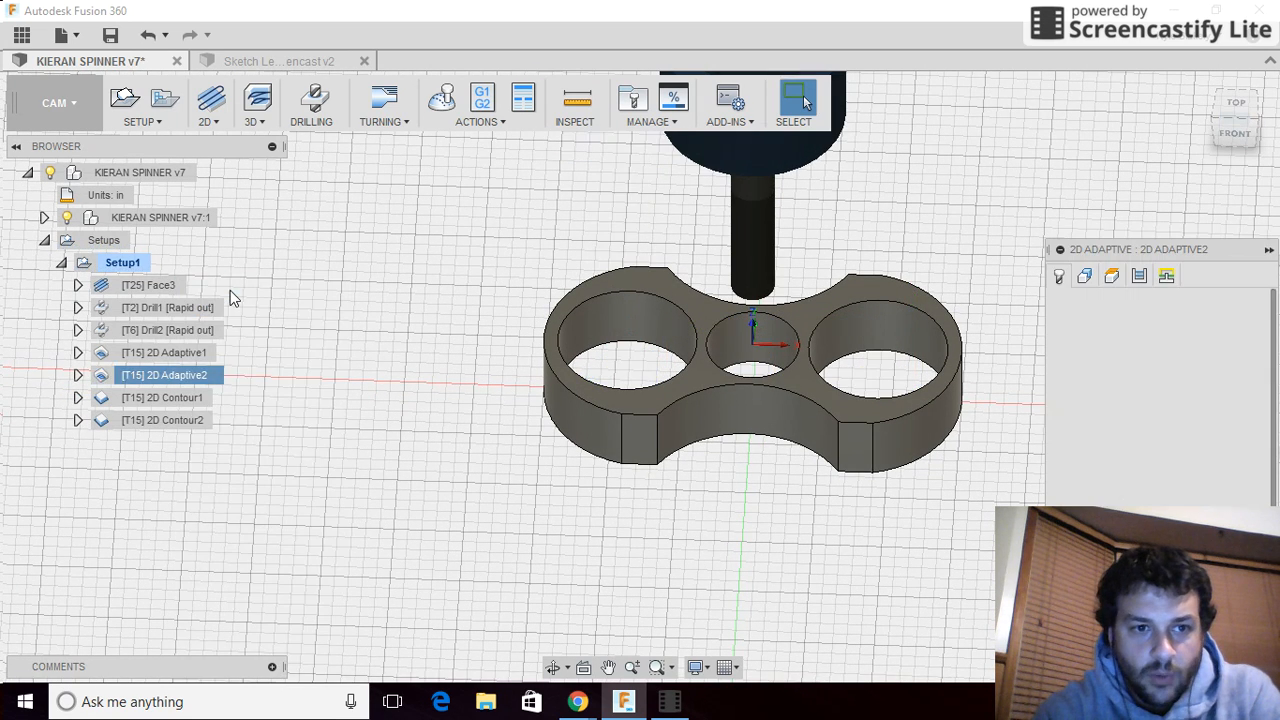
pyautogui.click(1138, 278)
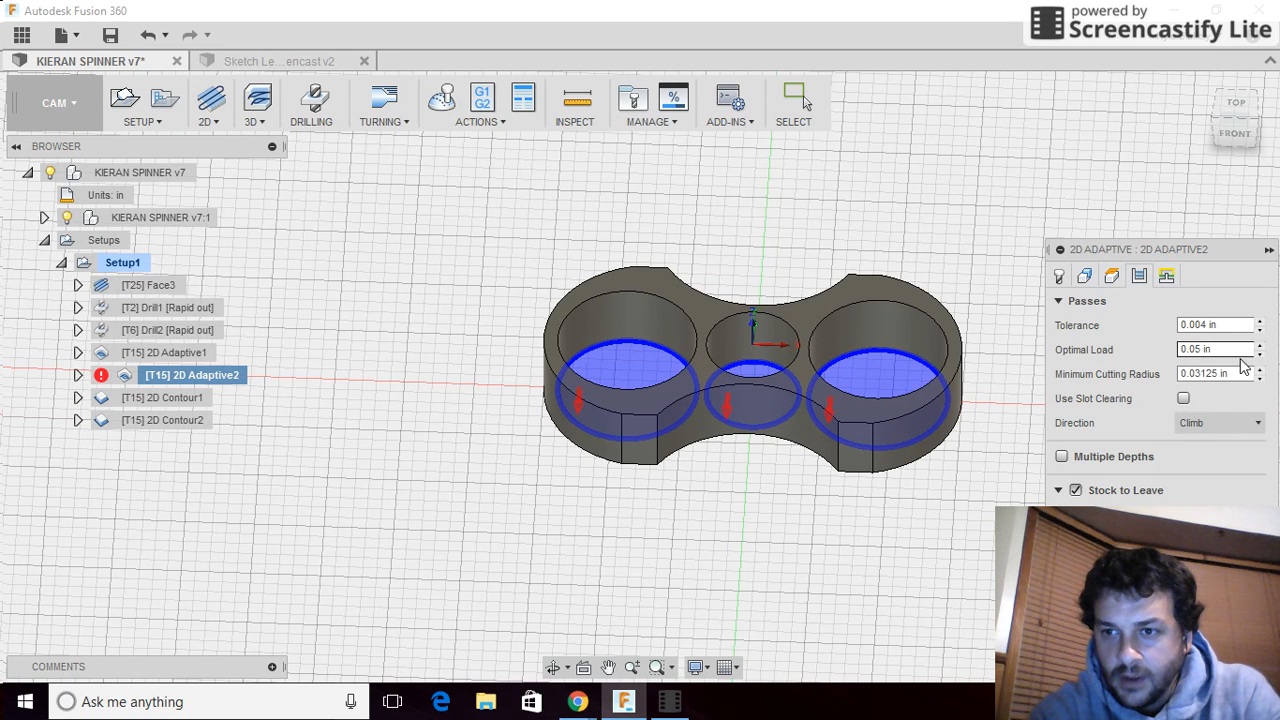
pyautogui.moveTo(1200, 352)
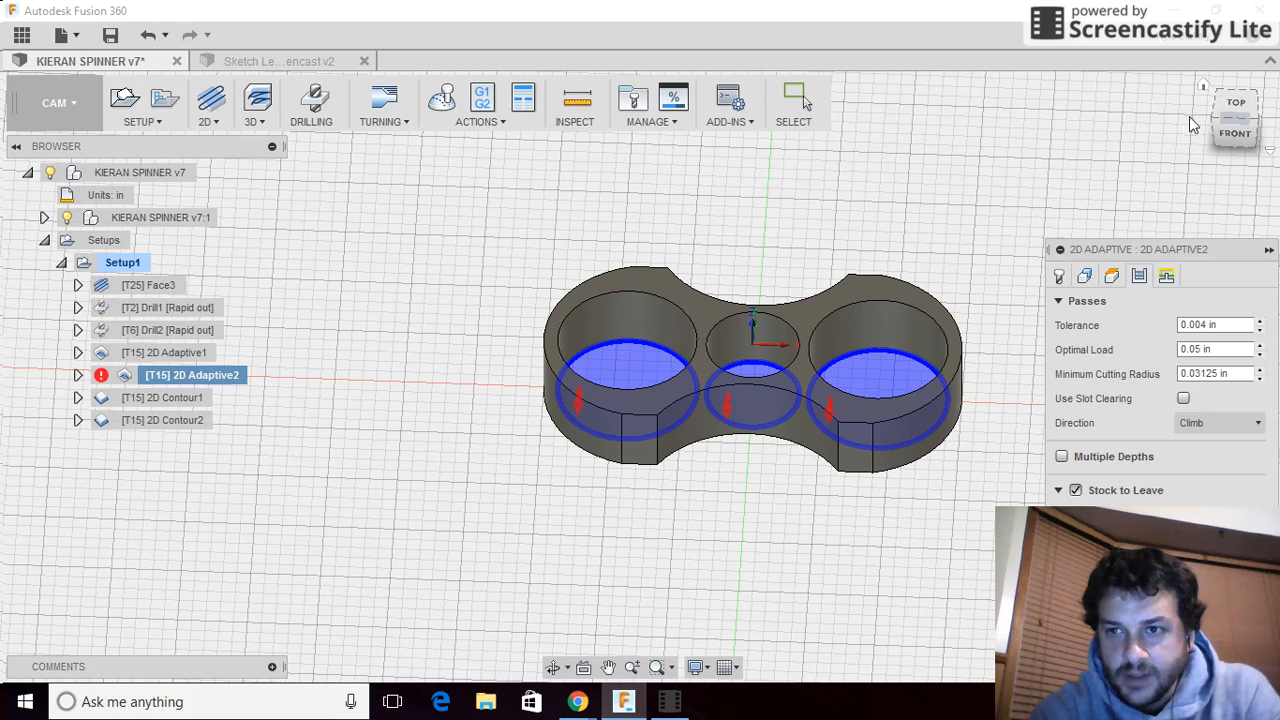
pyautogui.click(1234, 133)
pyautogui.click(1214, 83)
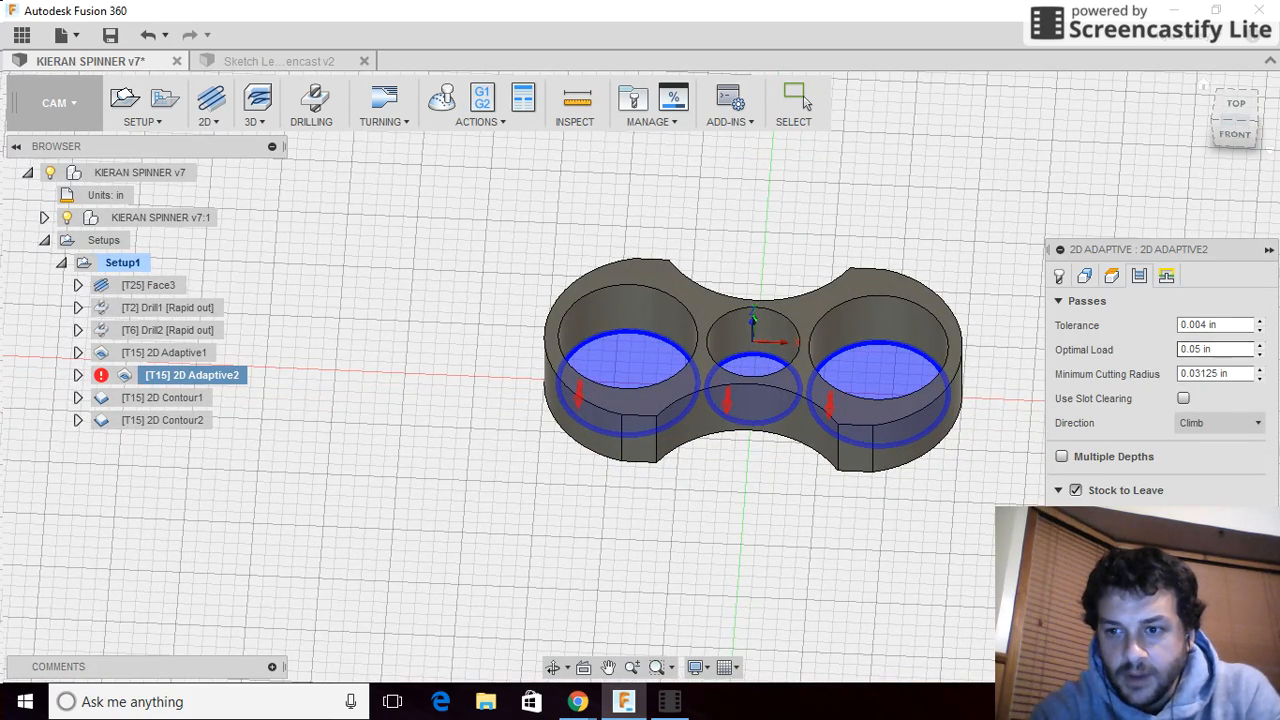
pyautogui.click(1230, 650)
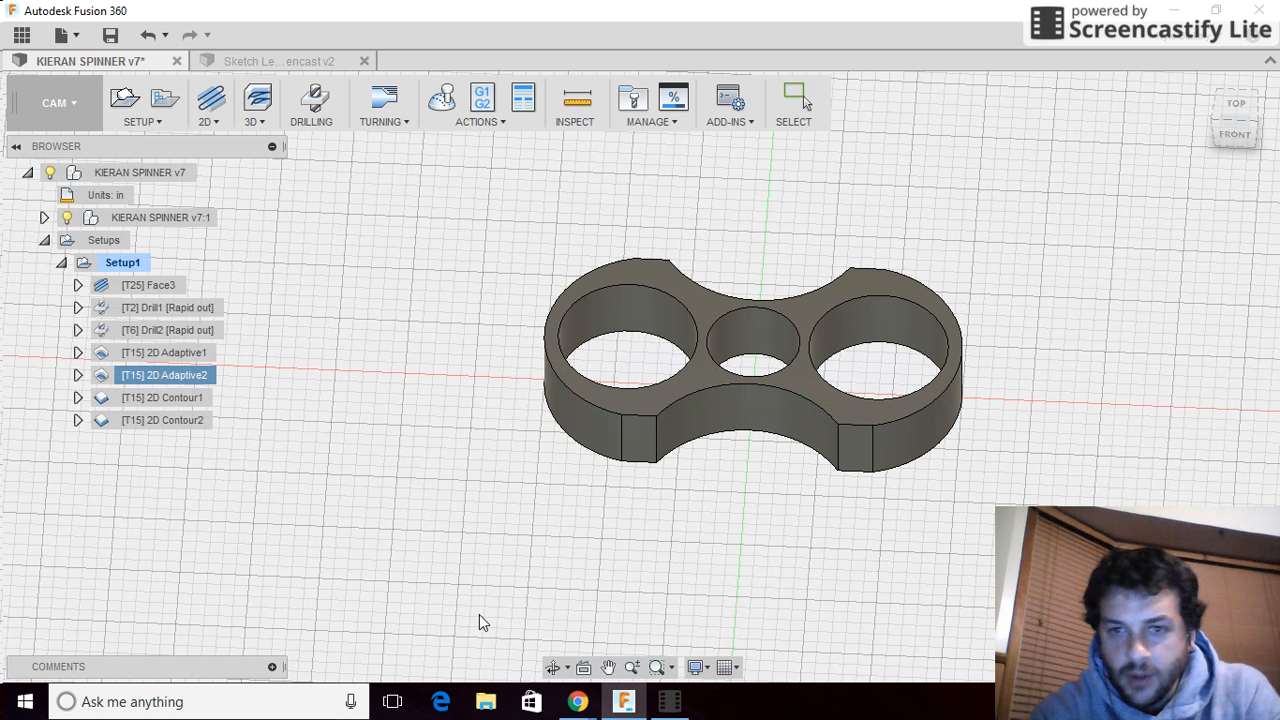
# - Display the 2D Contour1 and 2D Contour2 toolpaths and examine the outer contour from below, above and the home view
pyautogui.click(145, 398)
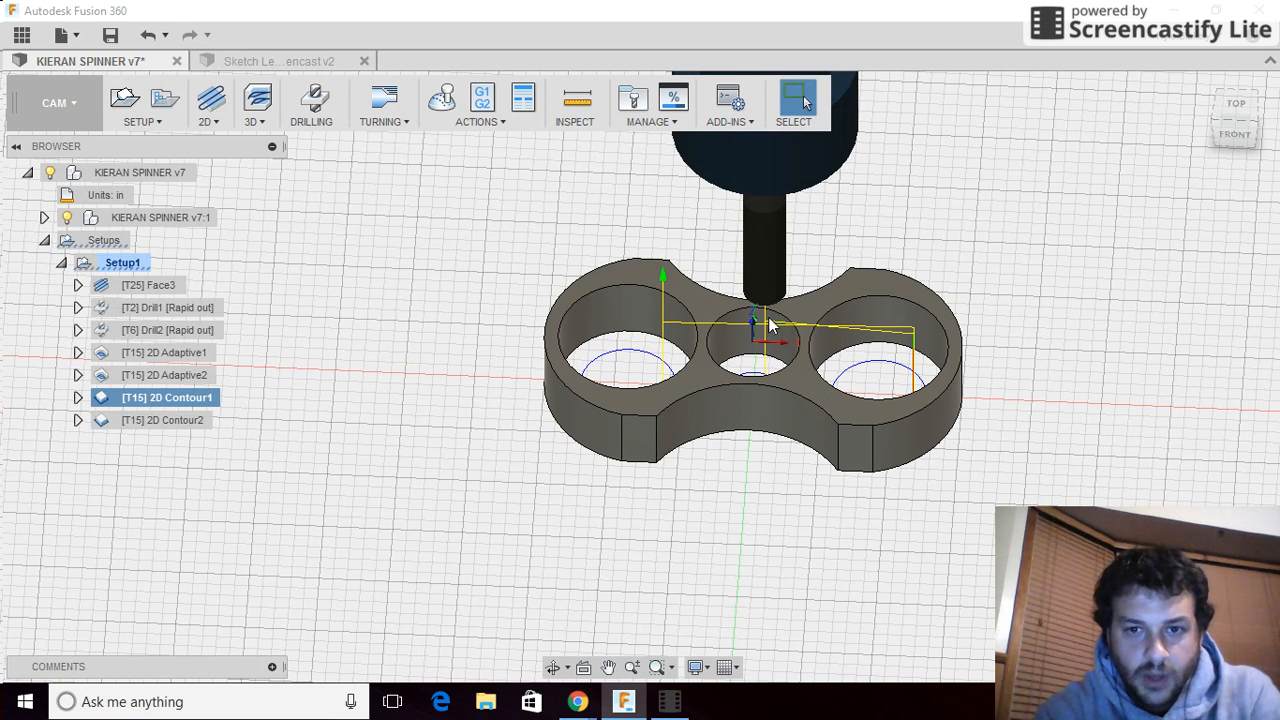
pyautogui.click(147, 422)
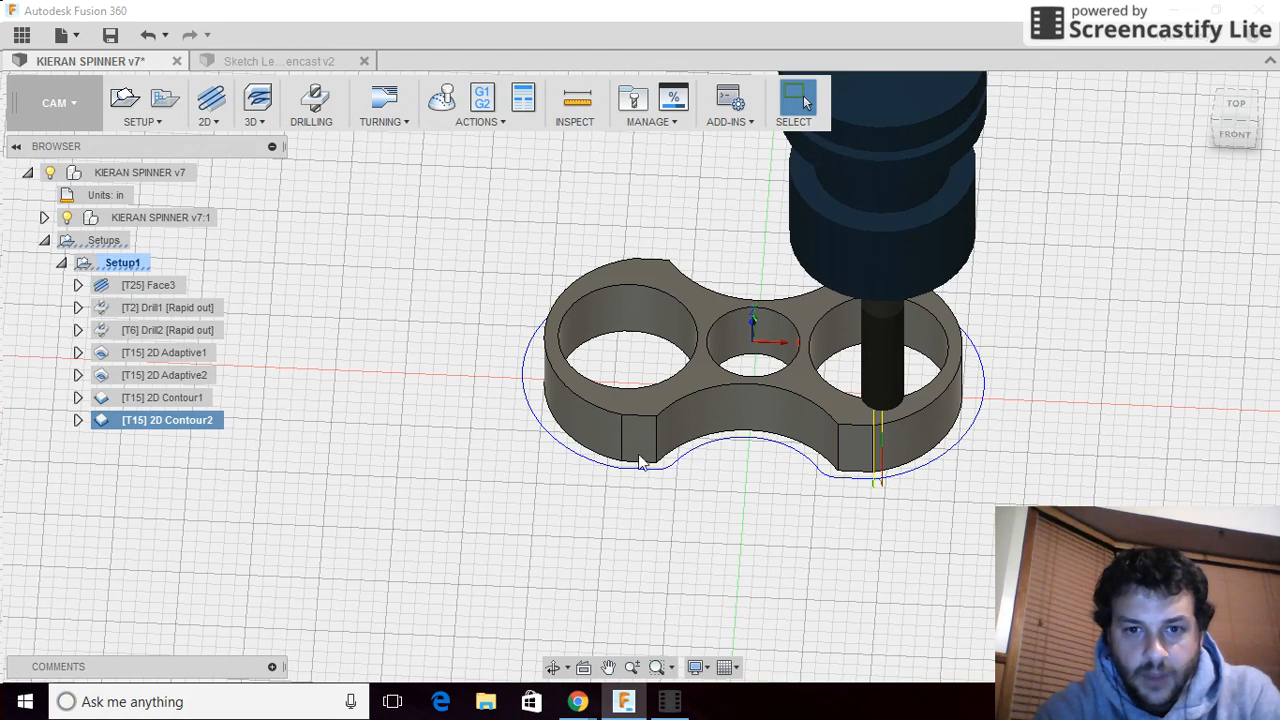
pyautogui.click(1236, 118)
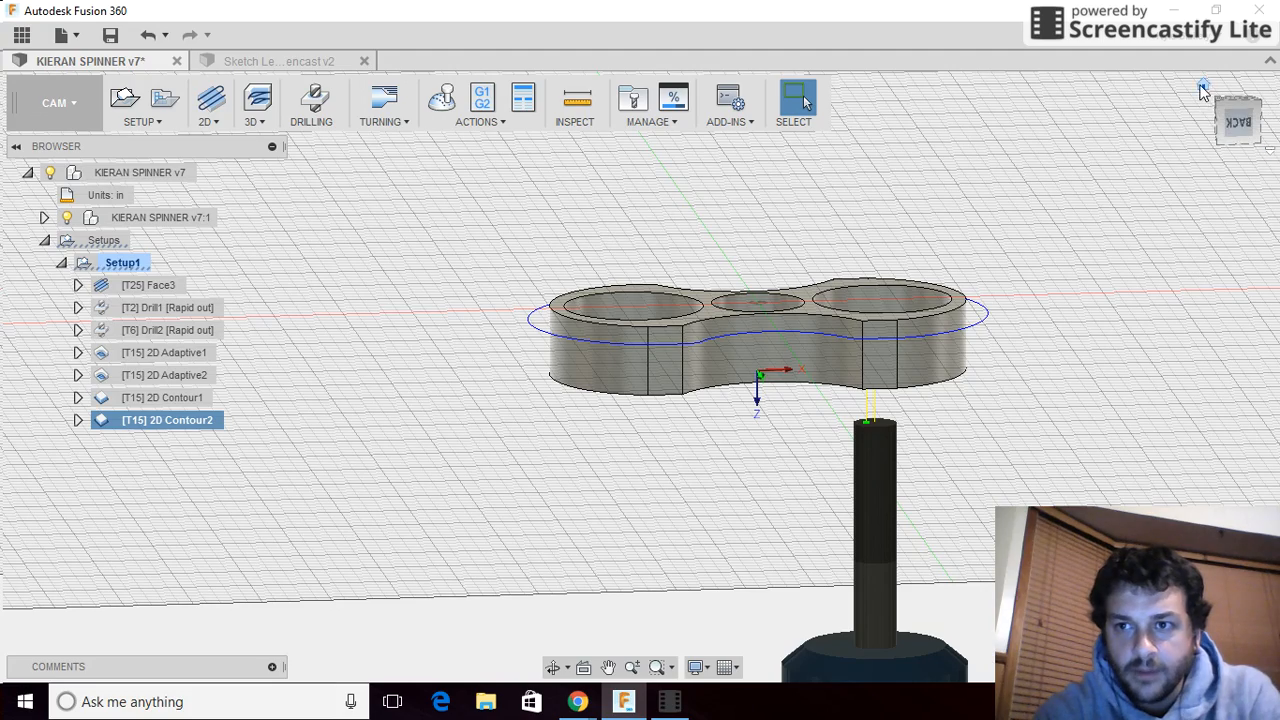
pyautogui.click(1236, 108)
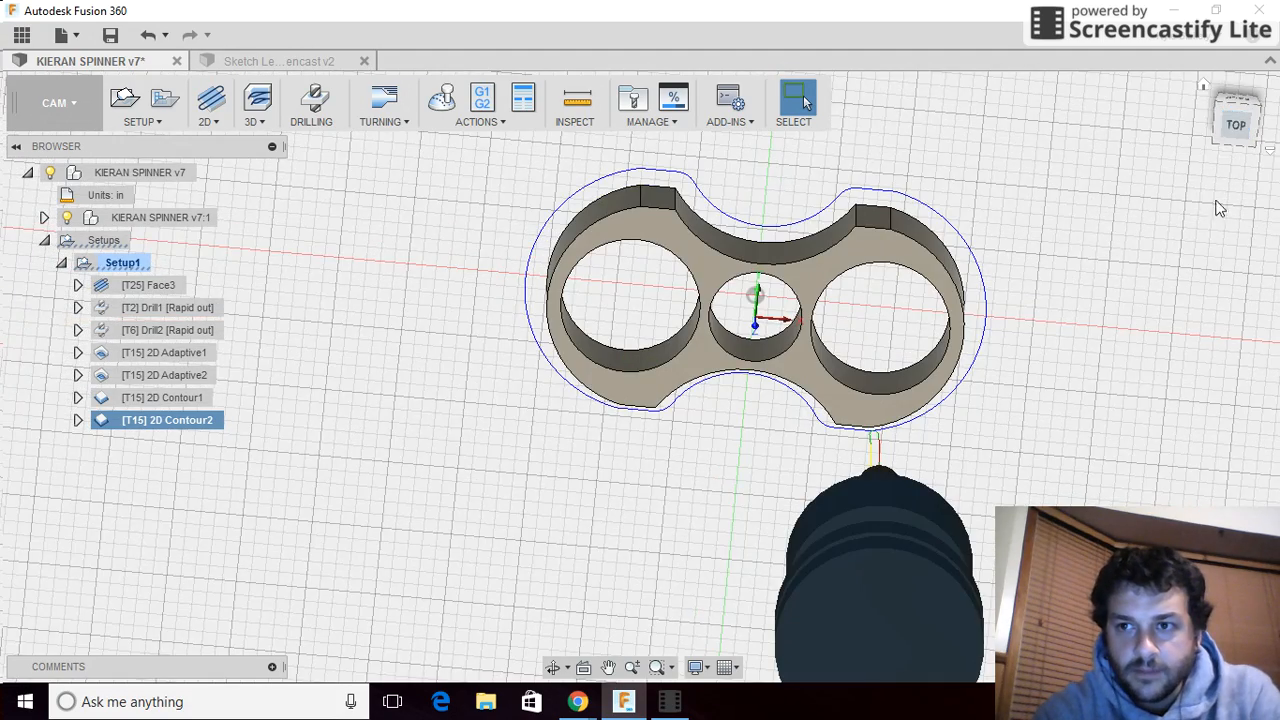
pyautogui.click(1204, 85)
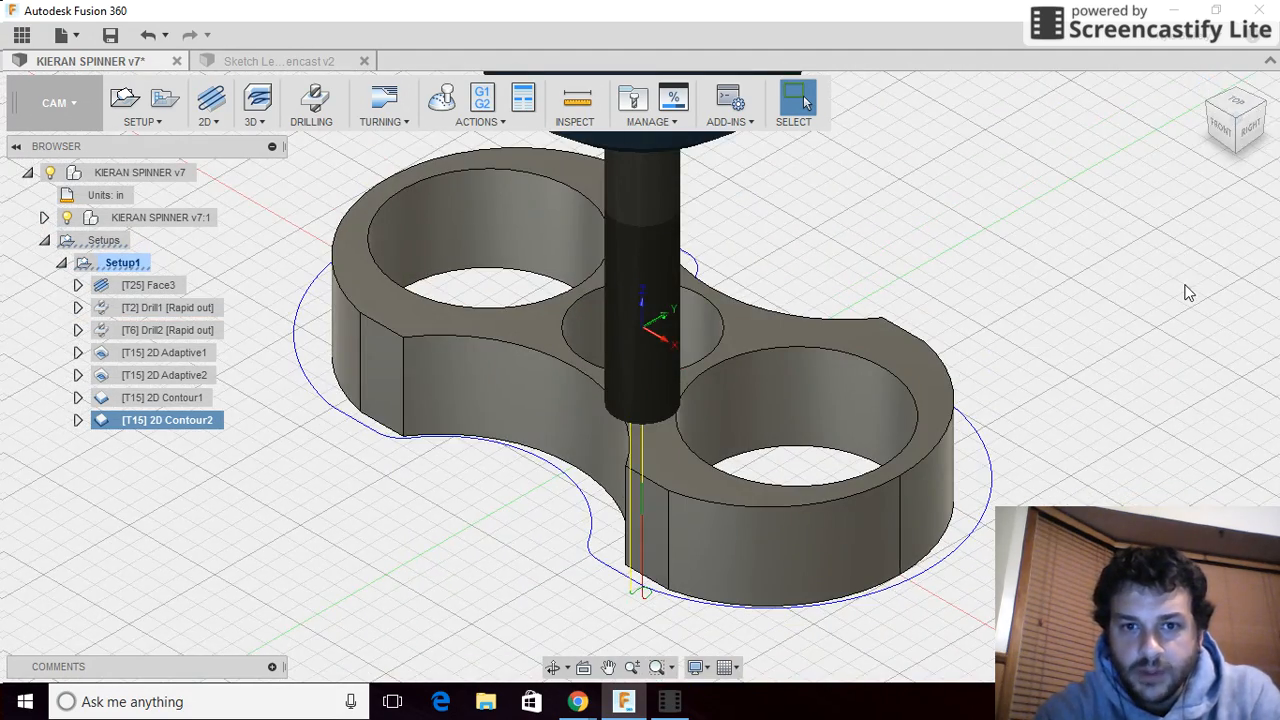
pyautogui.scroll(-3, 1186, 290)
pyautogui.scroll(-2, 492, 460)
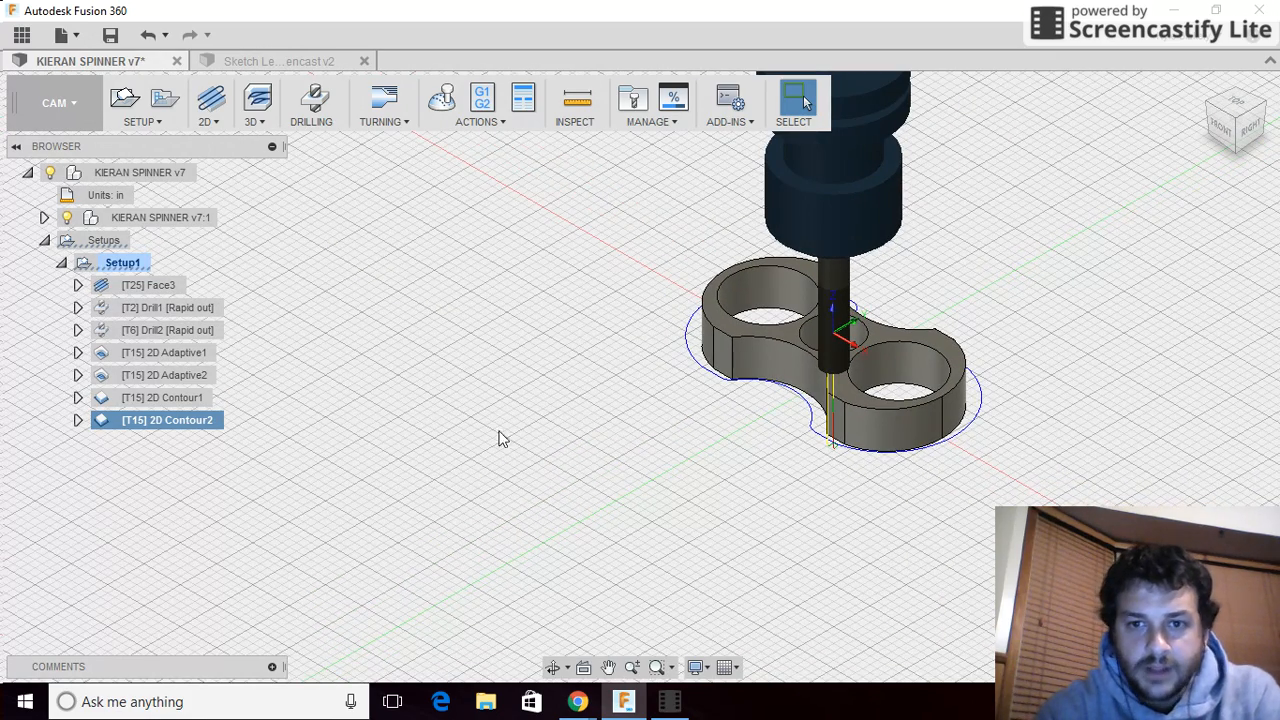
# - Simulate all operations of Setup1 on the stock at an increased playback speed
pyautogui.click(127, 263)
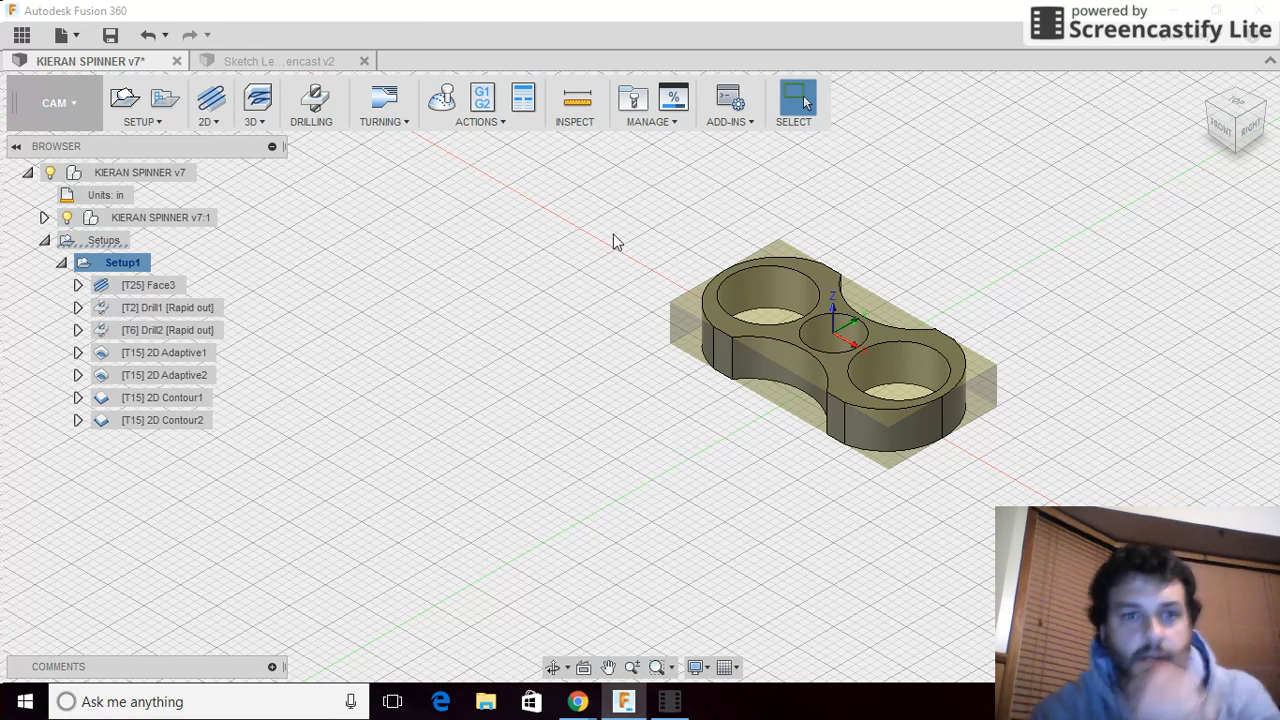
pyautogui.click(441, 98)
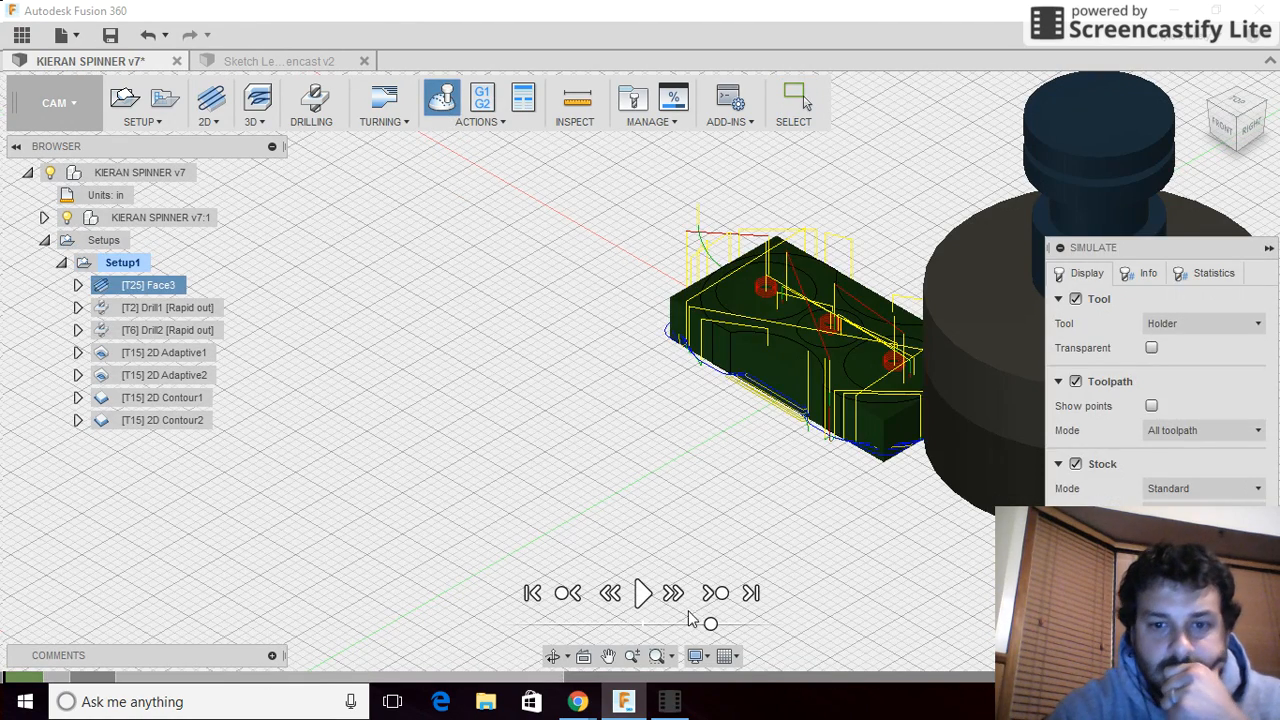
pyautogui.moveTo(710, 623); pyautogui.dragTo(766, 625)
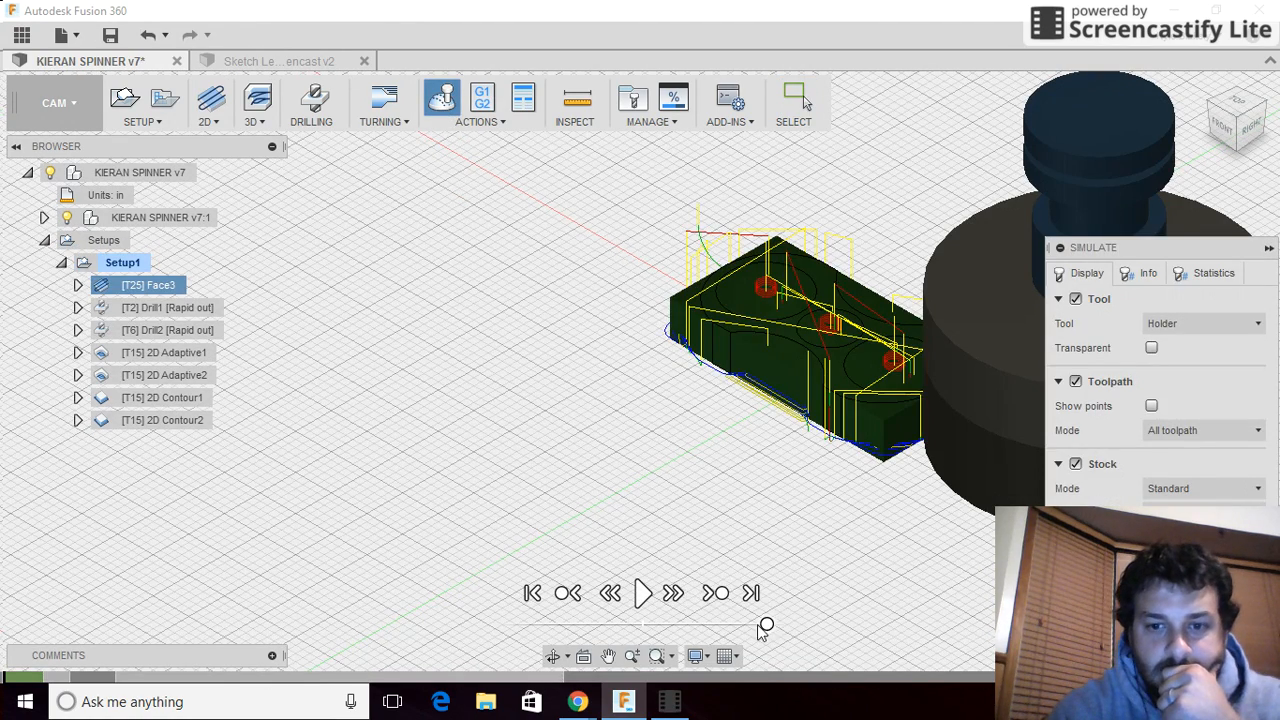
pyautogui.click(642, 593)
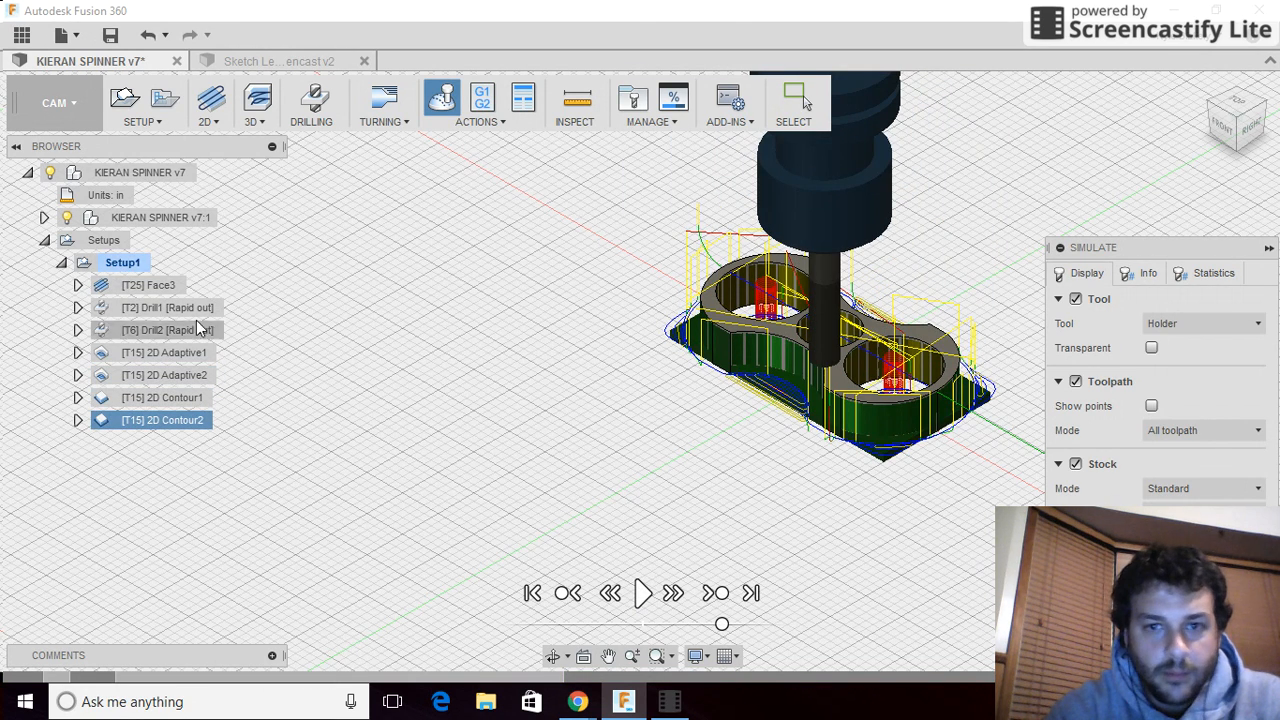
# - Replay the Setup1 simulation at adjusted speeds, pausing at the start of 2D Adaptive2, and continue through 2D Contour2
pyautogui.click(643, 593)
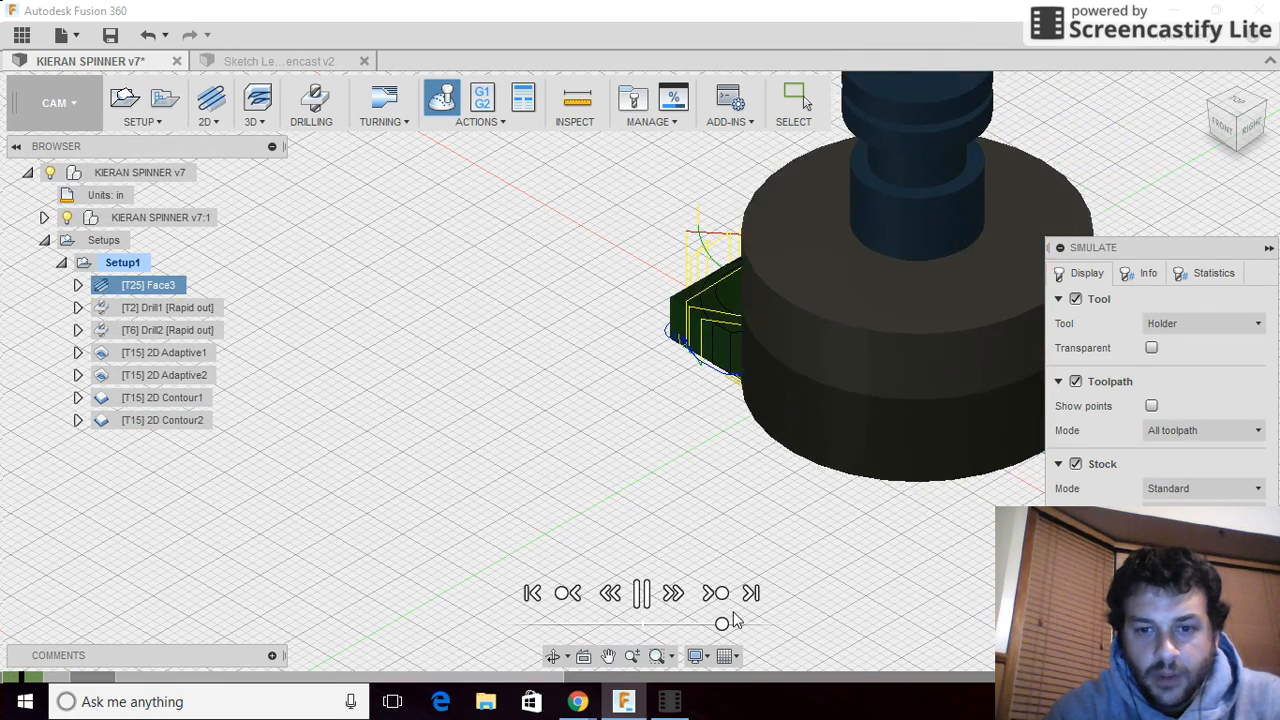
pyautogui.moveTo(724, 625); pyautogui.dragTo(745, 627)
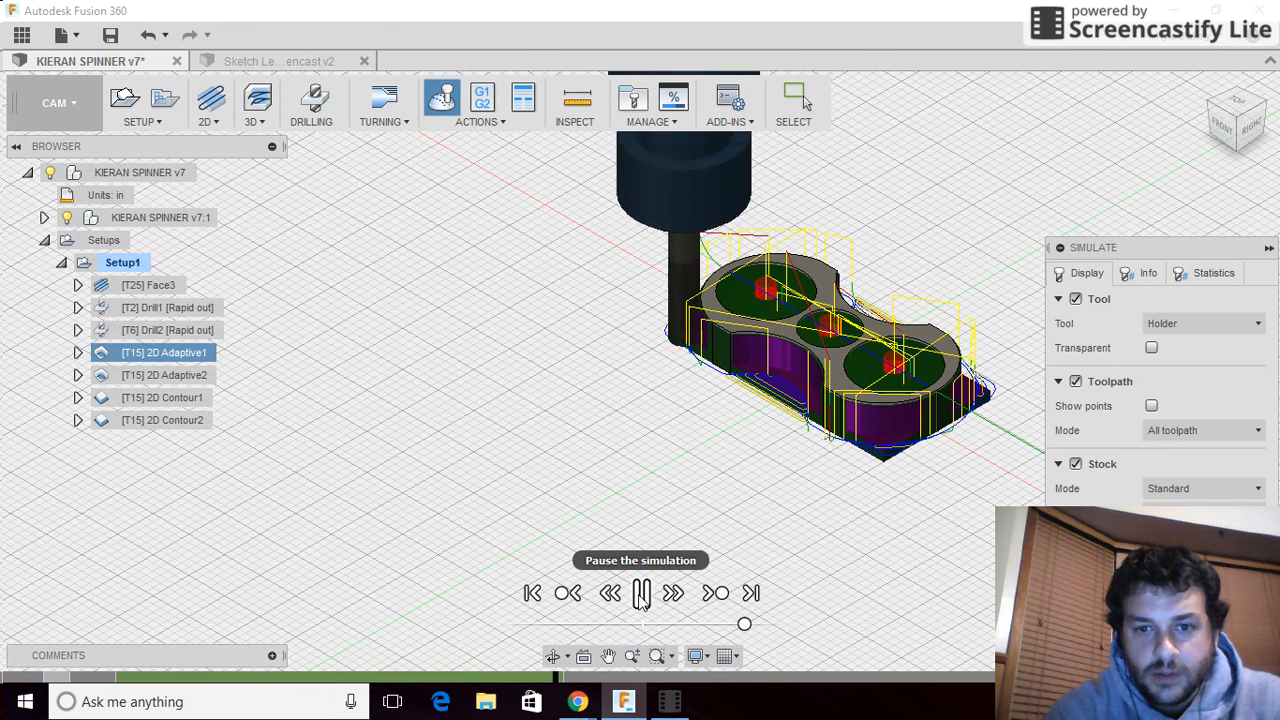
pyautogui.click(642, 594)
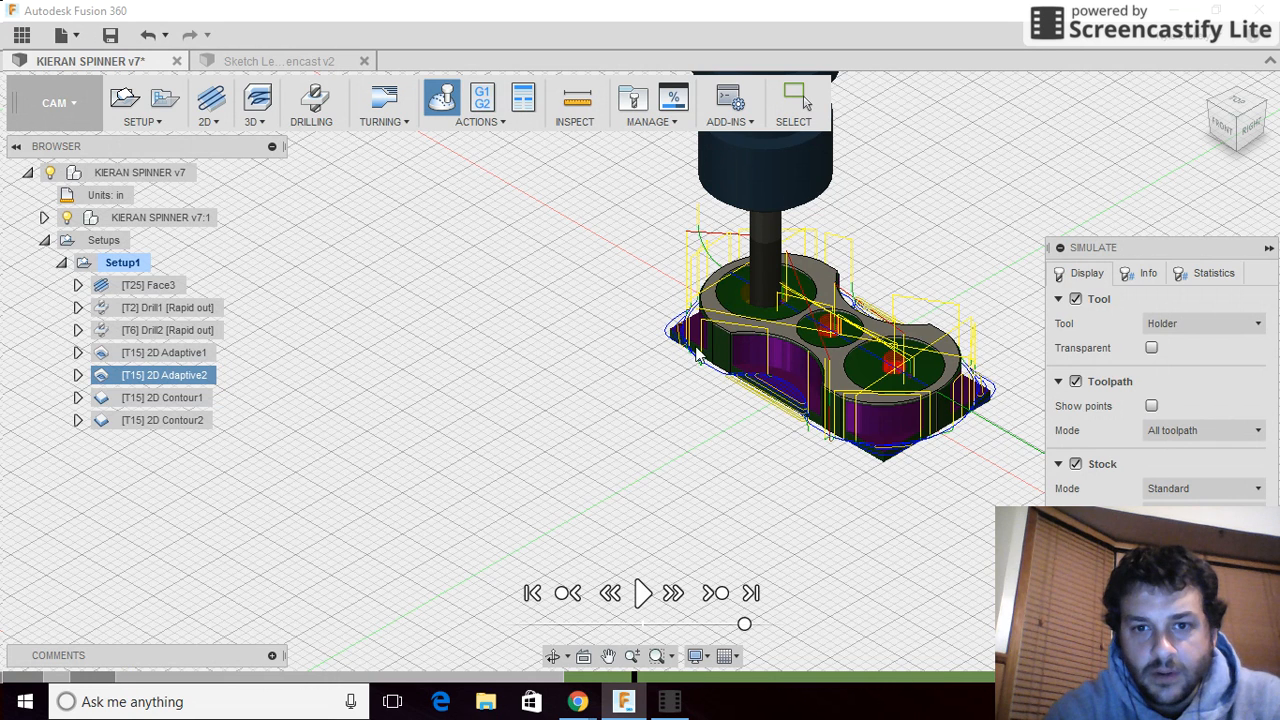
pyautogui.click(643, 593)
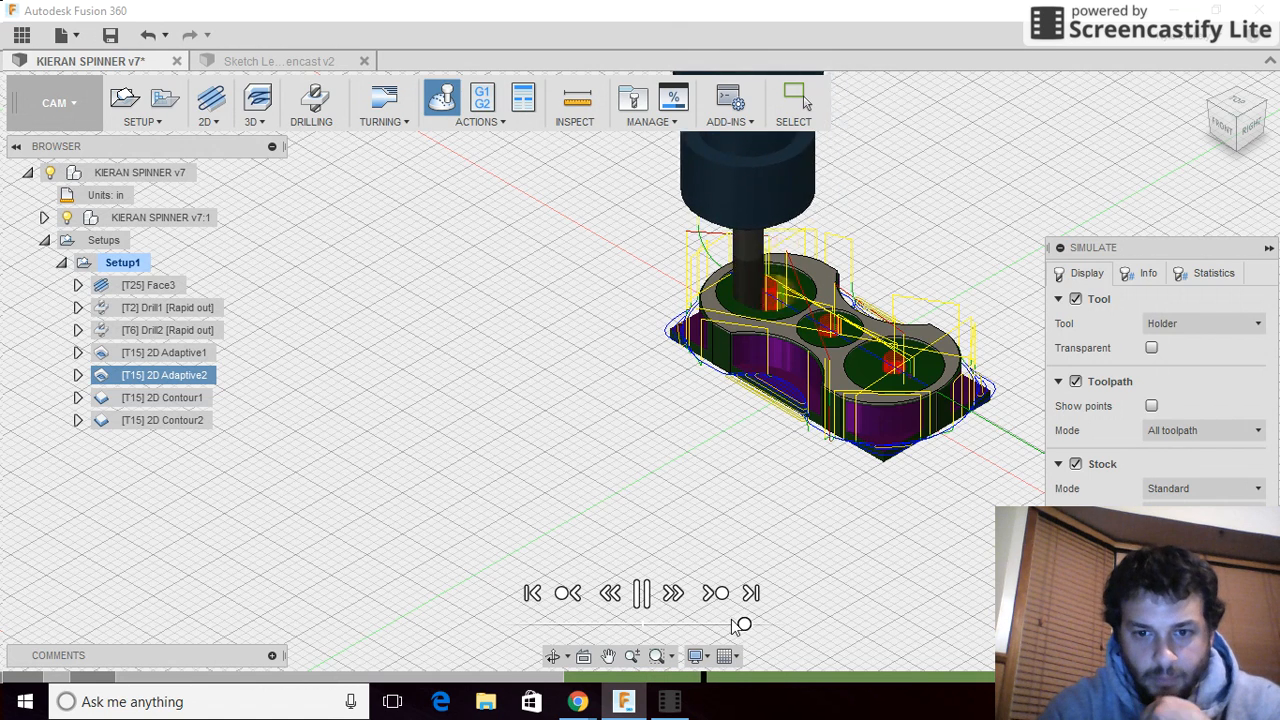
pyautogui.moveTo(740, 623); pyautogui.dragTo(755, 627)
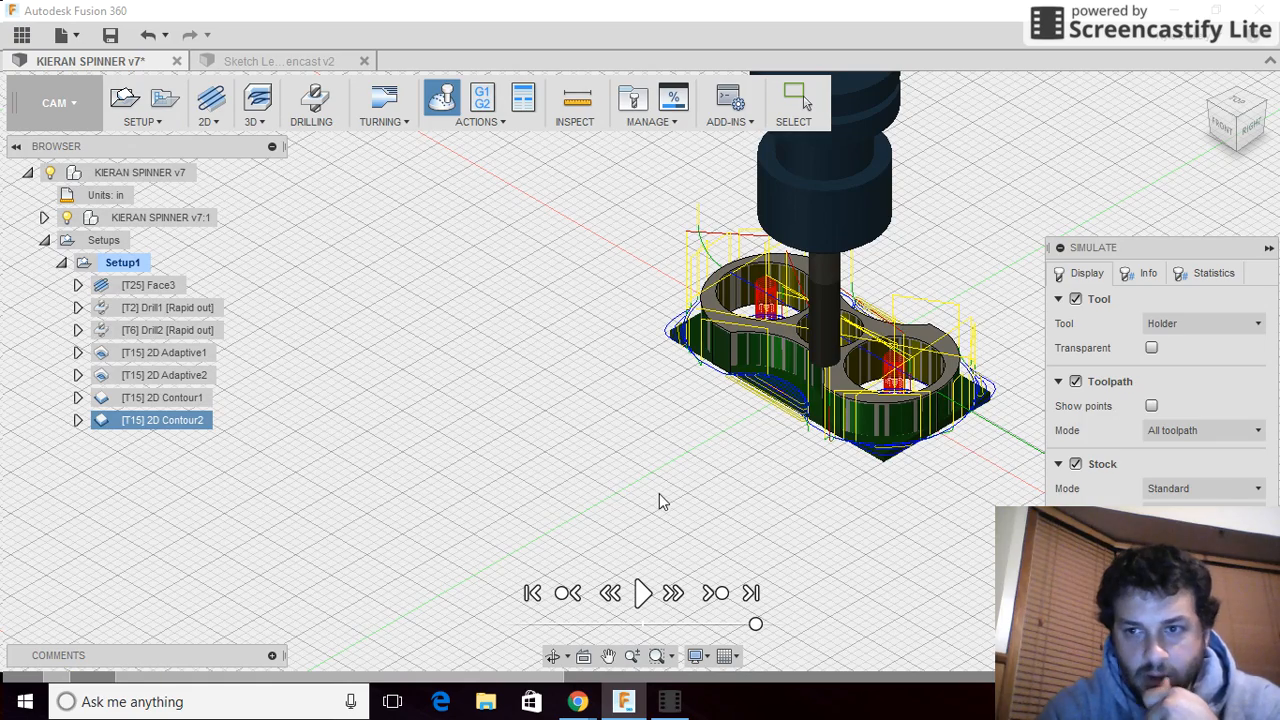
# - Hide the spinner component and collapse the simulation settings to isolate the machined stock
pyautogui.click(66, 218)
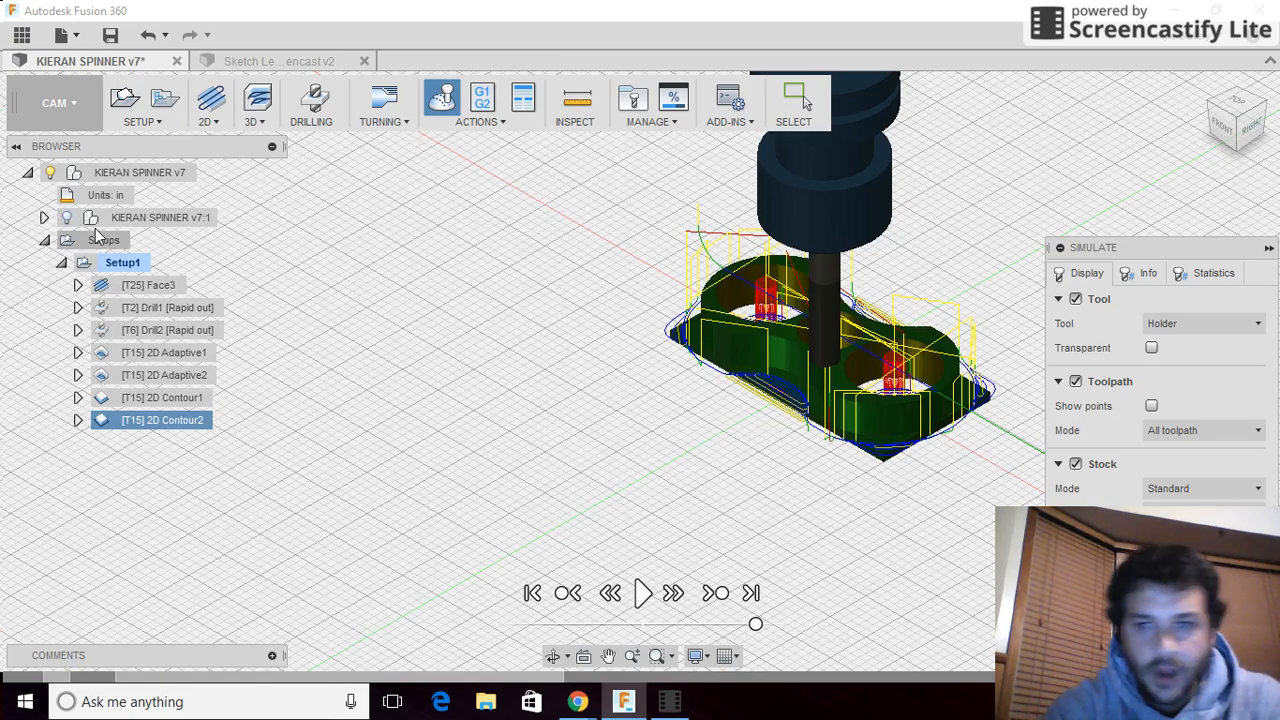
pyautogui.scroll(3, 505, 471)
pyautogui.scroll(-3, 548, 477)
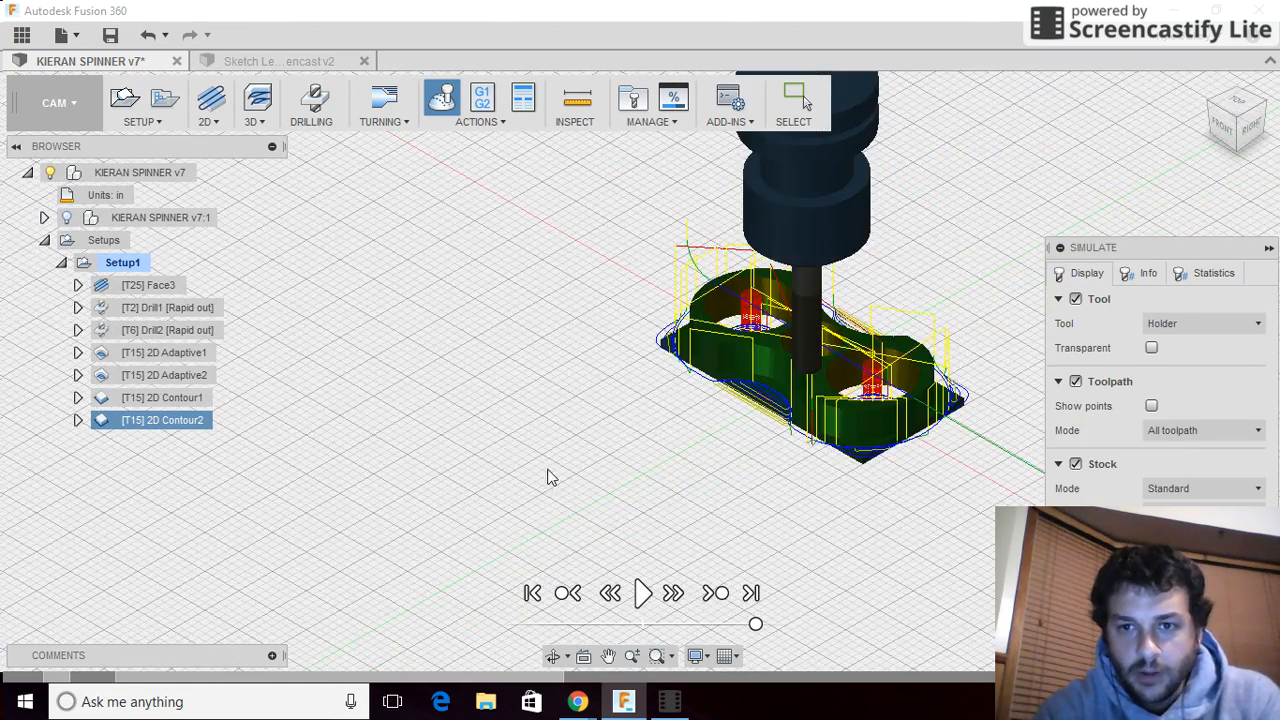
pyautogui.scroll(4, 840, 375)
pyautogui.scroll(-2, 790, 405)
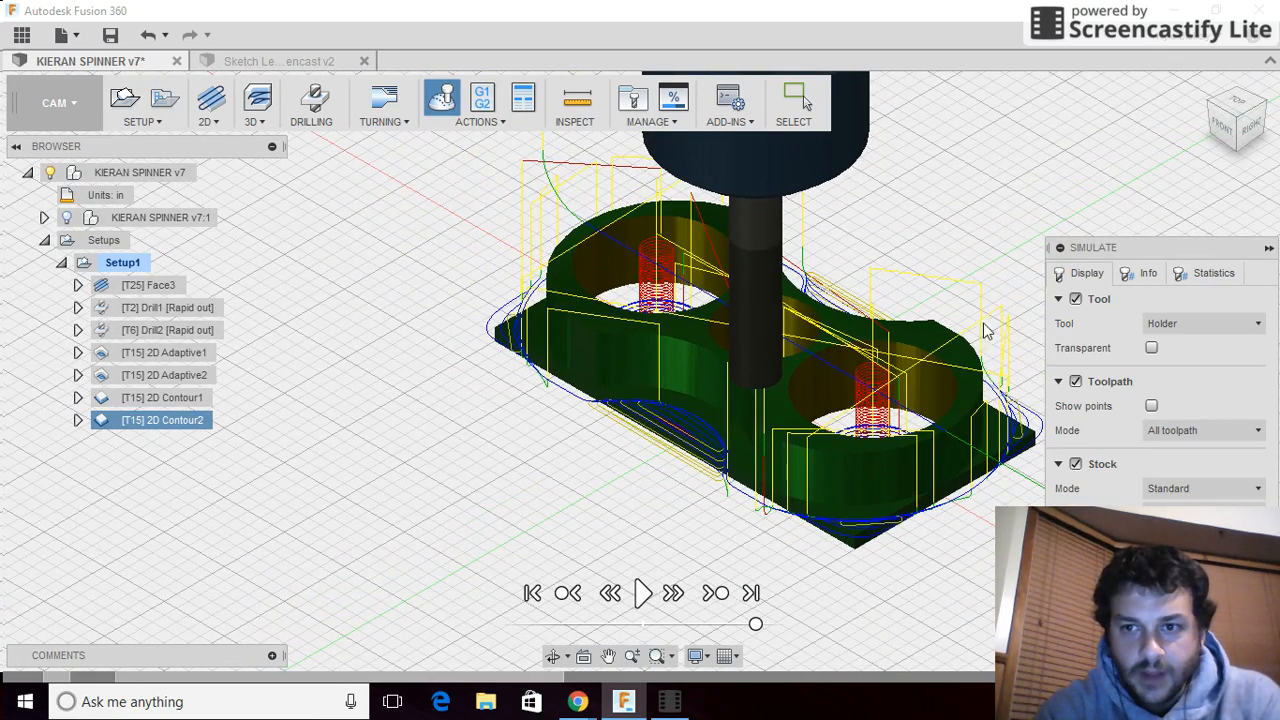
pyautogui.click(1268, 249)
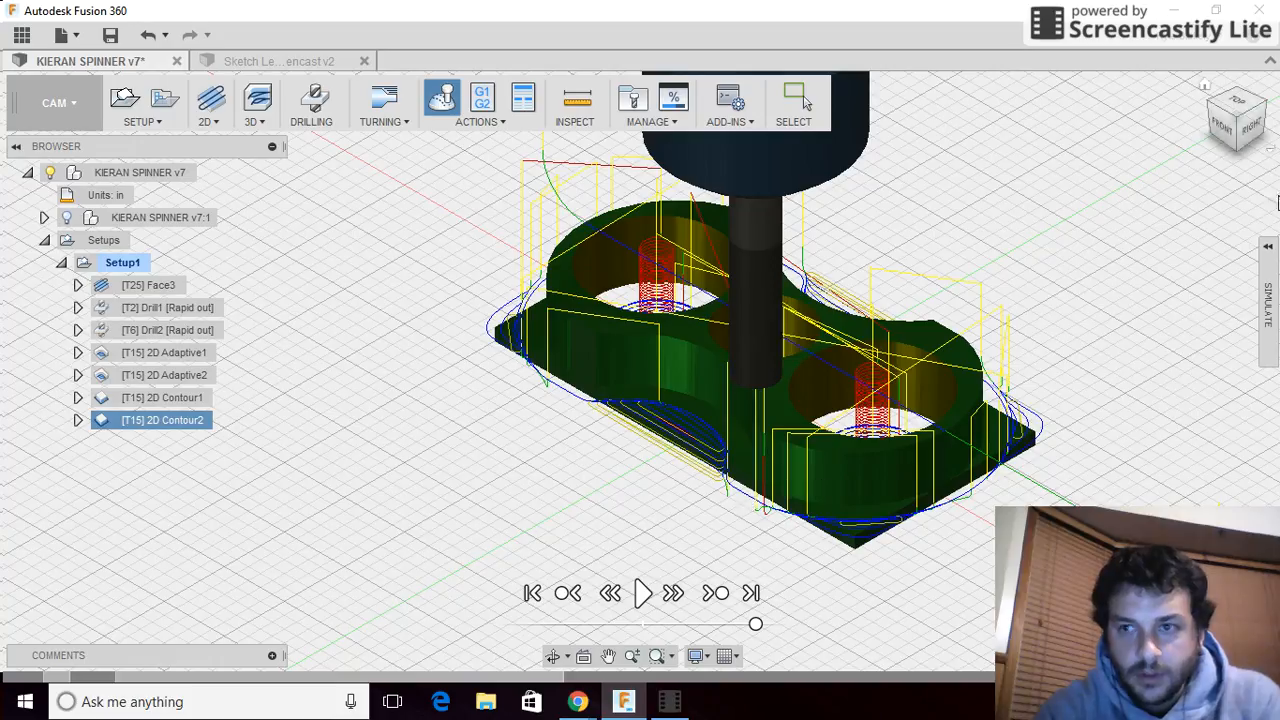
# - Examine the simulated stock around the spinner's base and holes from several raised front angles
pyautogui.moveTo(1218, 142)
pyautogui.mouseDown()
pyautogui.moveTo(1265, 124)
pyautogui.moveTo(1278, 150)
pyautogui.moveTo(1278, 275)
pyautogui.moveTo(1278, 80)
pyautogui.moveTo(1278, 295)
pyautogui.moveTo(1278, 235)
pyautogui.moveTo(1278, 280)
pyautogui.moveTo(1220, 145)
pyautogui.mouseUp()
pyautogui.scroll(2, 1012, 393)
pyautogui.scroll(-5, 891, 440)
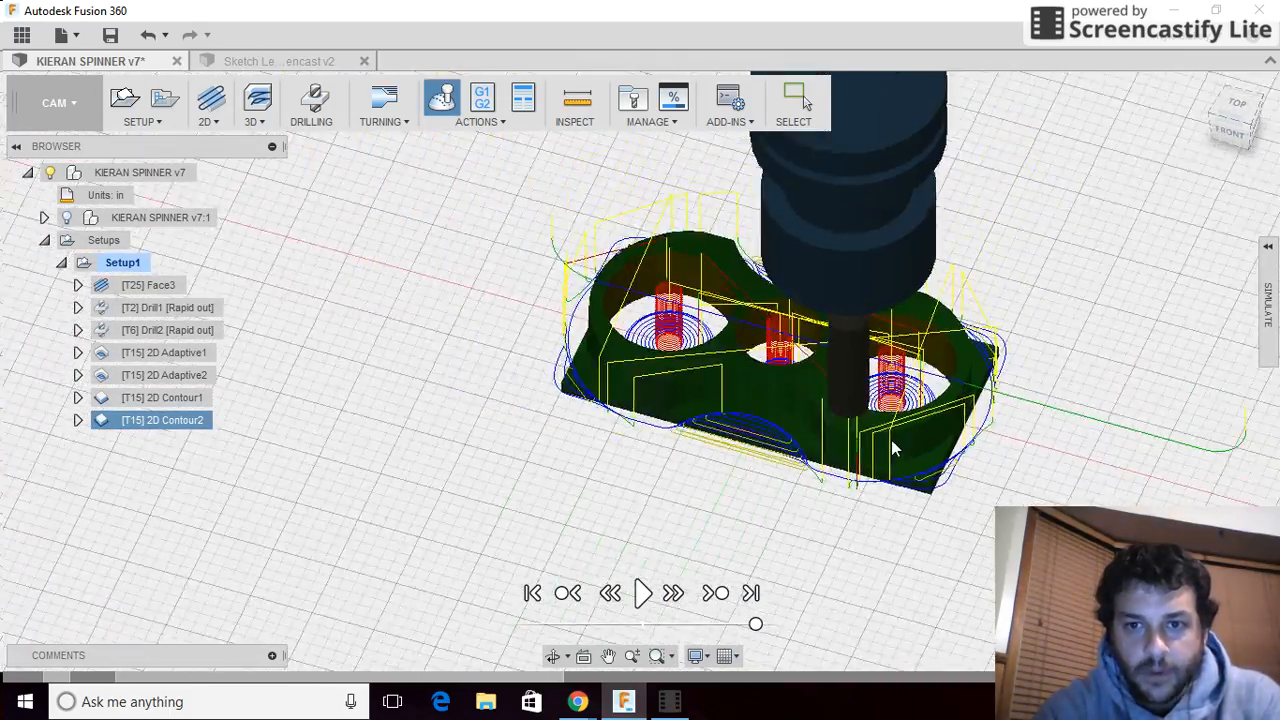
pyautogui.scroll(1, 770, 410)
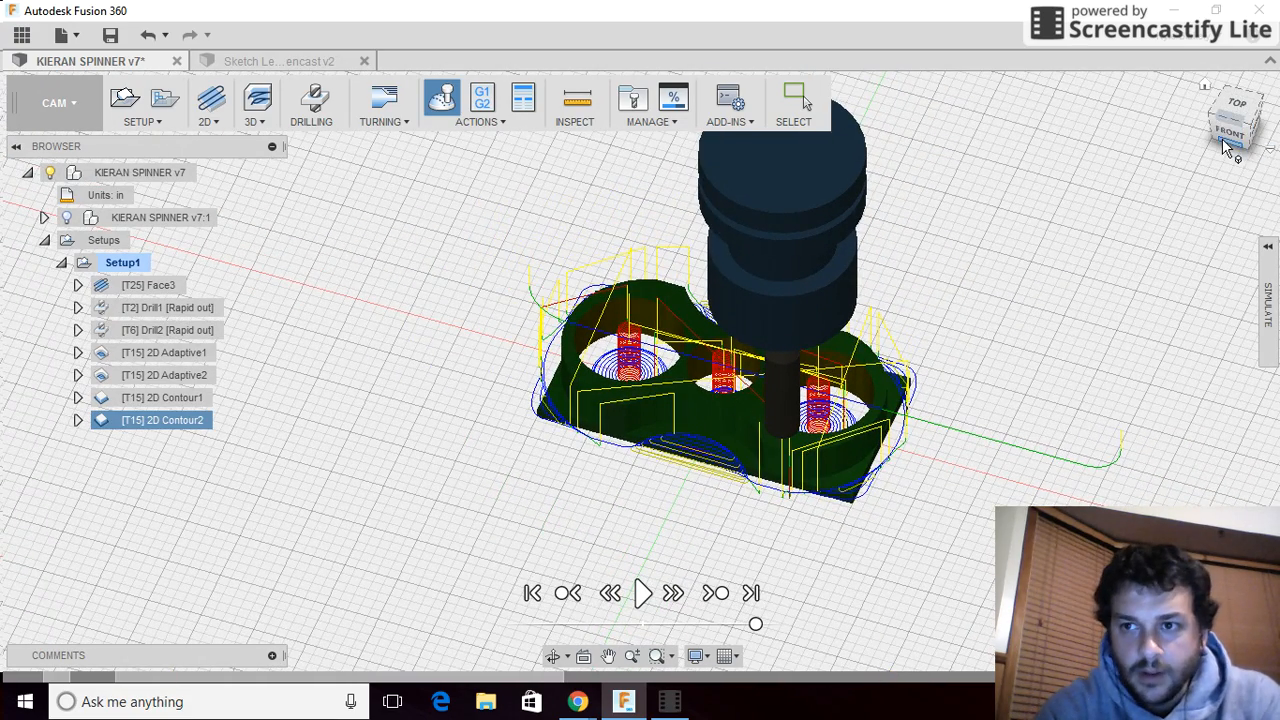
pyautogui.moveTo(1228, 147)
pyautogui.mouseDown()
pyautogui.moveTo(1234, 162)
pyautogui.moveTo(1238, 127)
pyautogui.mouseUp()
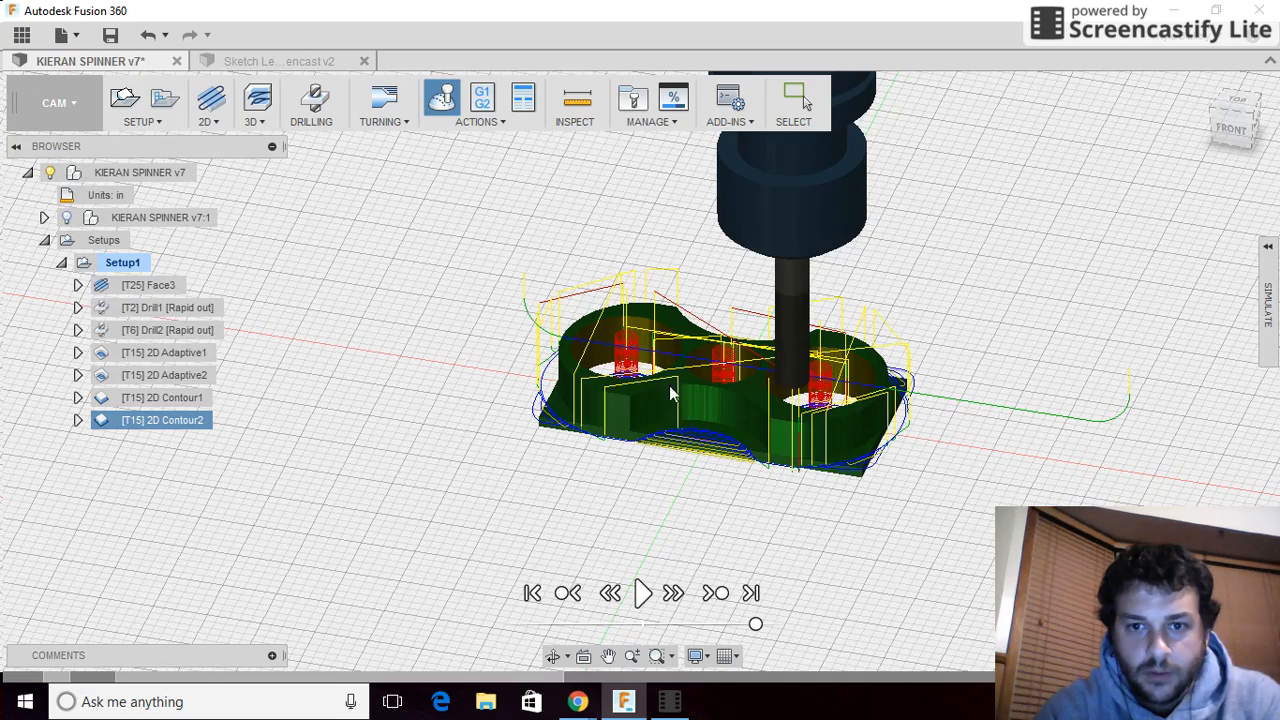
pyautogui.scroll(-1, 676, 381)
pyautogui.scroll(3, 679, 379)
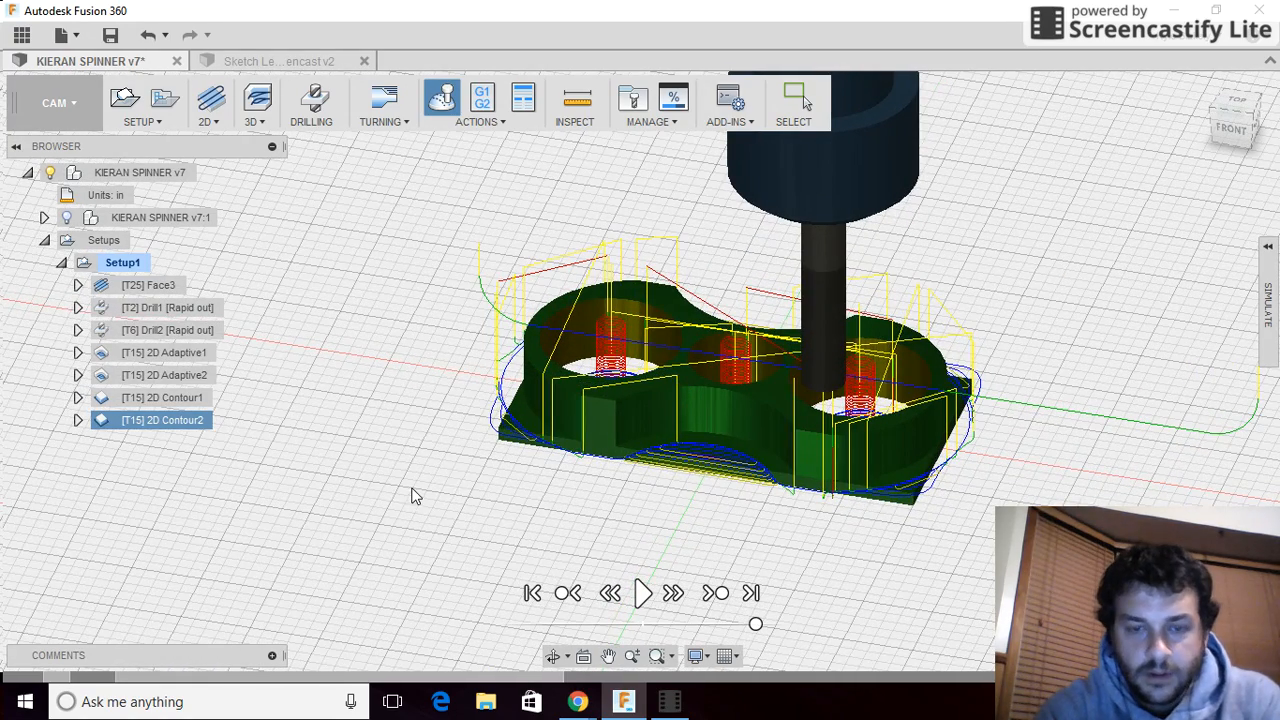